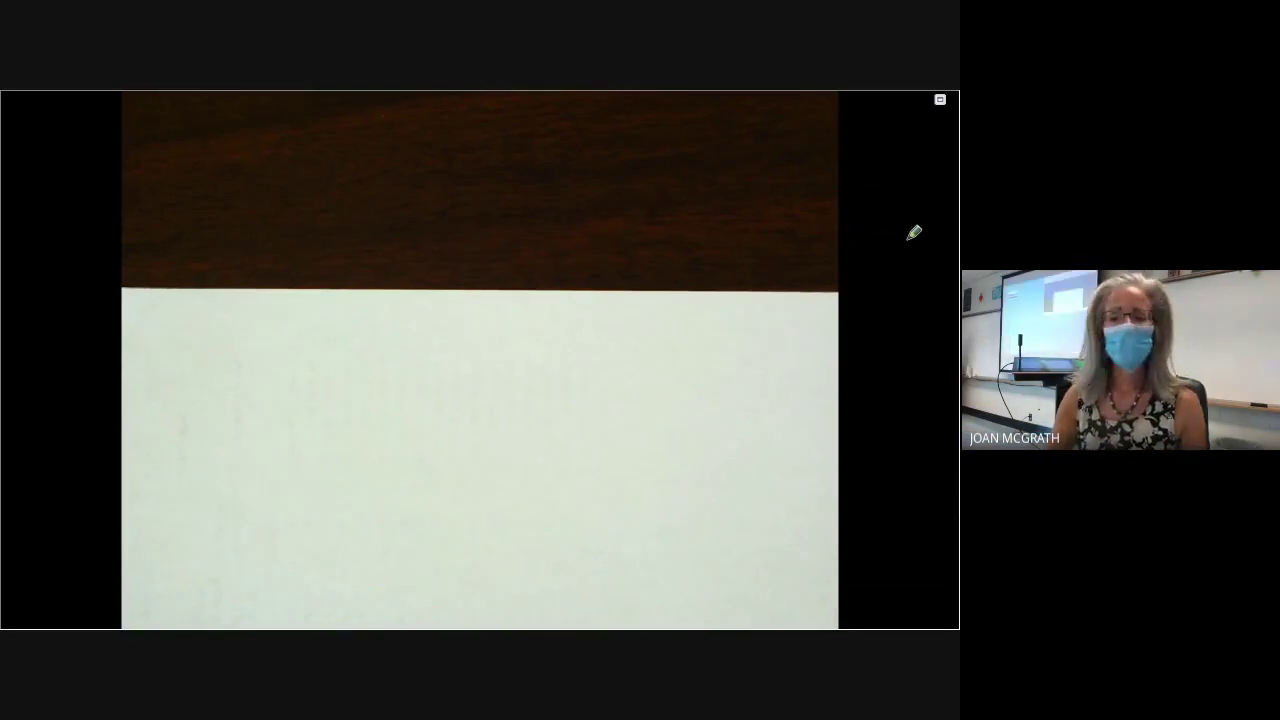
# Leave the full-screen document camera view, switch to Google Drive in Chrome and create a blank Google Sheets spreadsheet
pyautogui.press('Escape')
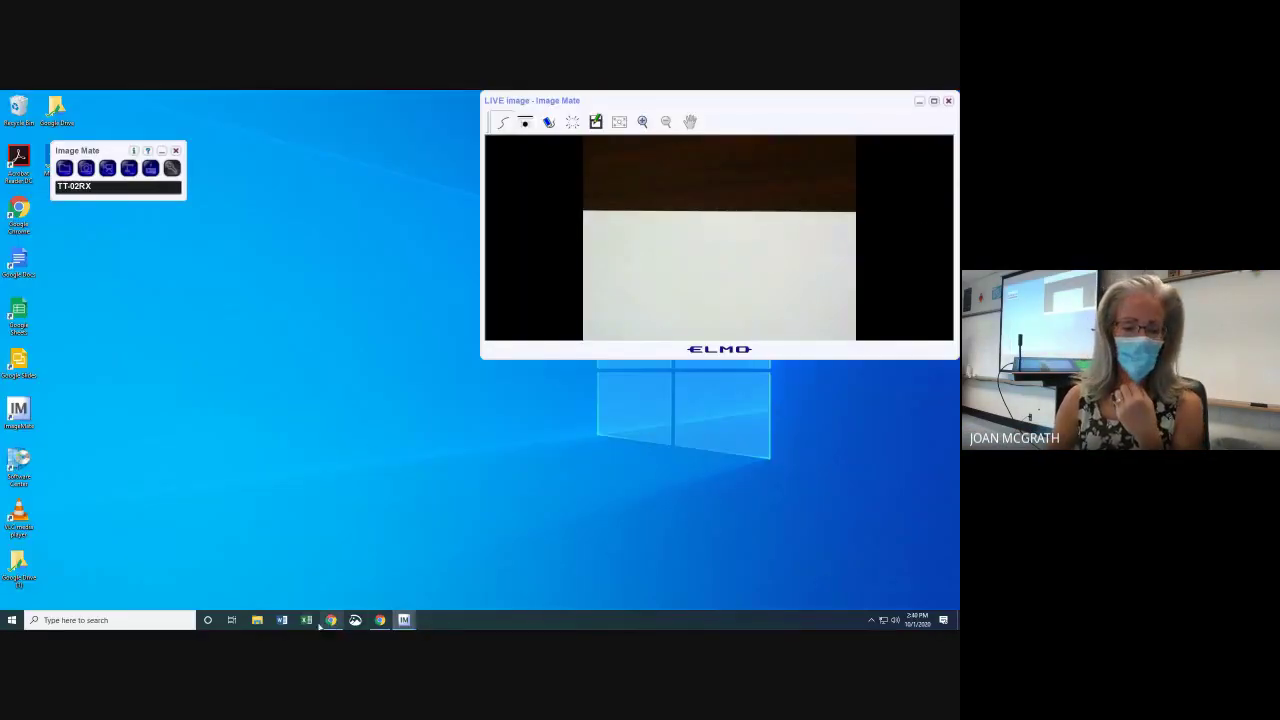
pyautogui.click(380, 620)
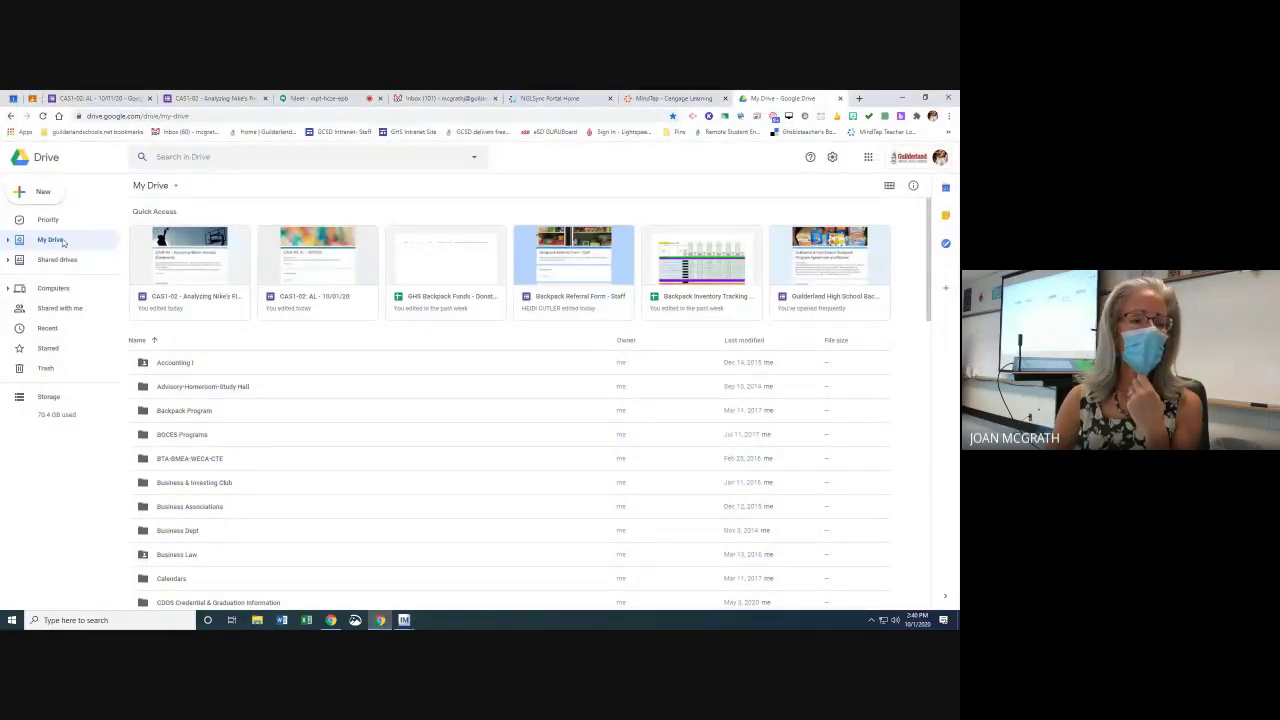
pyautogui.click(42, 192)
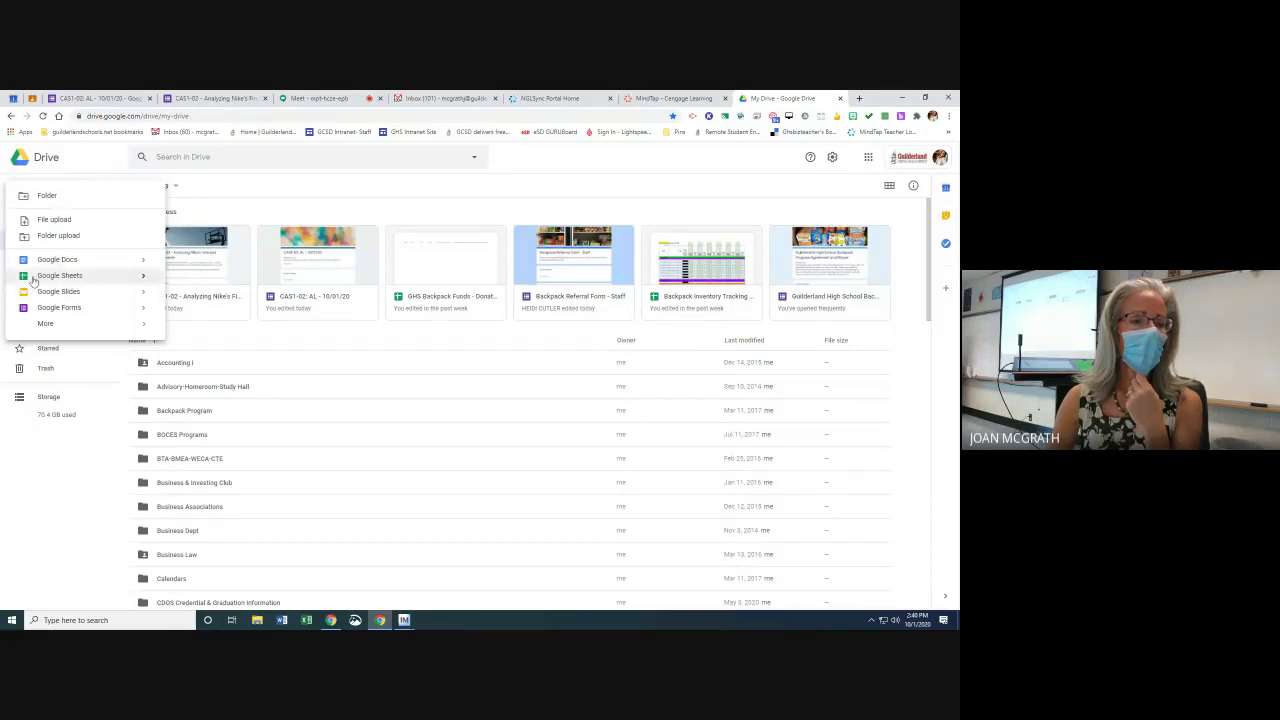
pyautogui.click(33, 278)
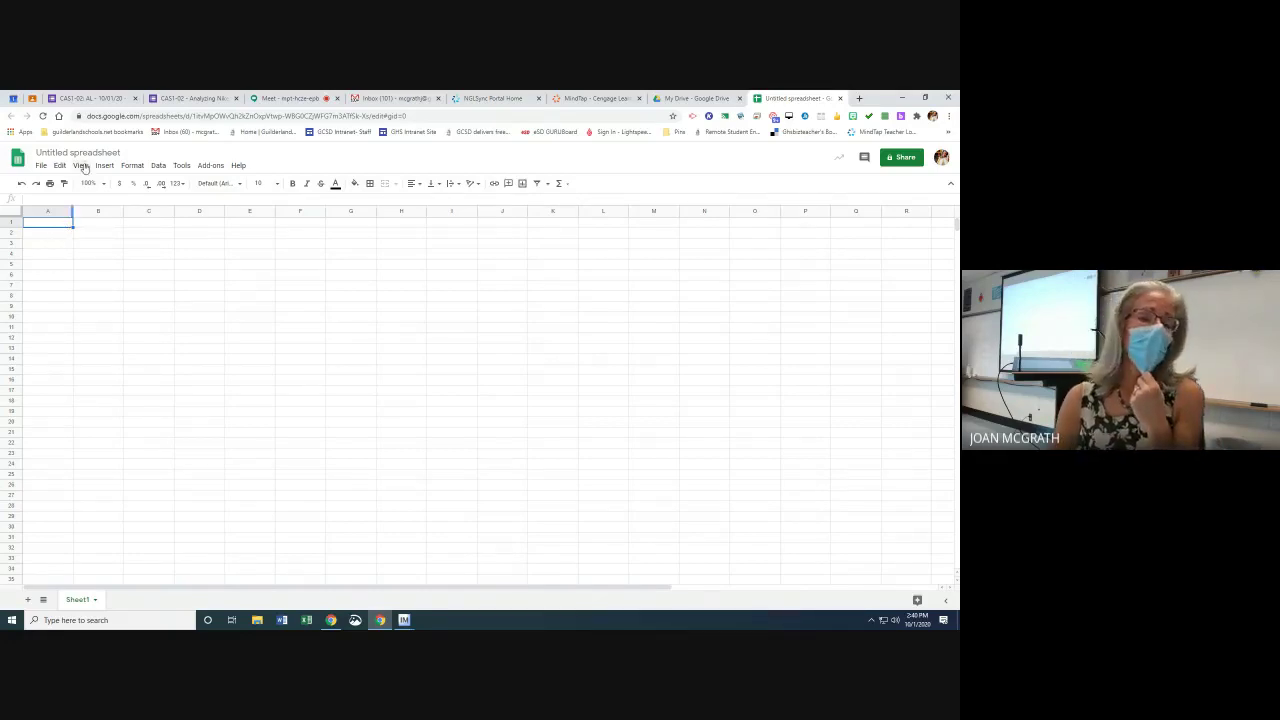
# Rename the untitled spreadsheet as "CAS1-01 - Dirk's Balance Sheet - " followed by the teacher's title and surname
pyautogui.click(109, 150)
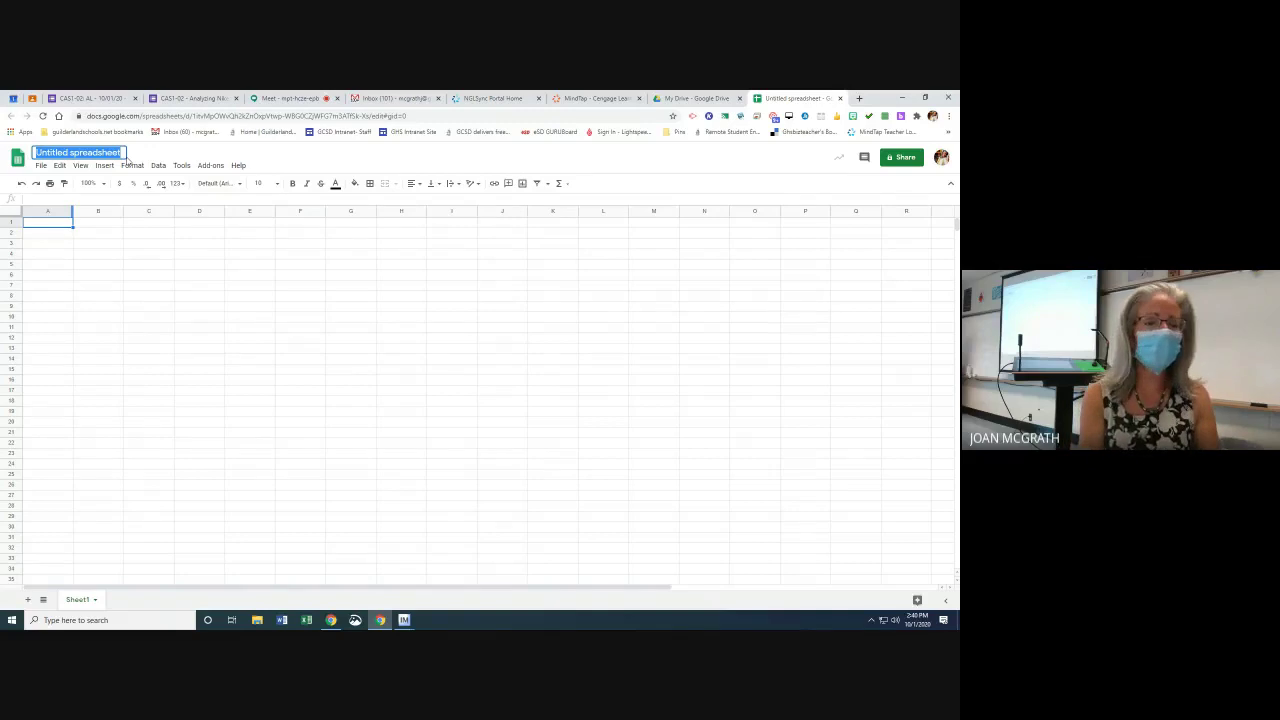
pyautogui.write('CA')
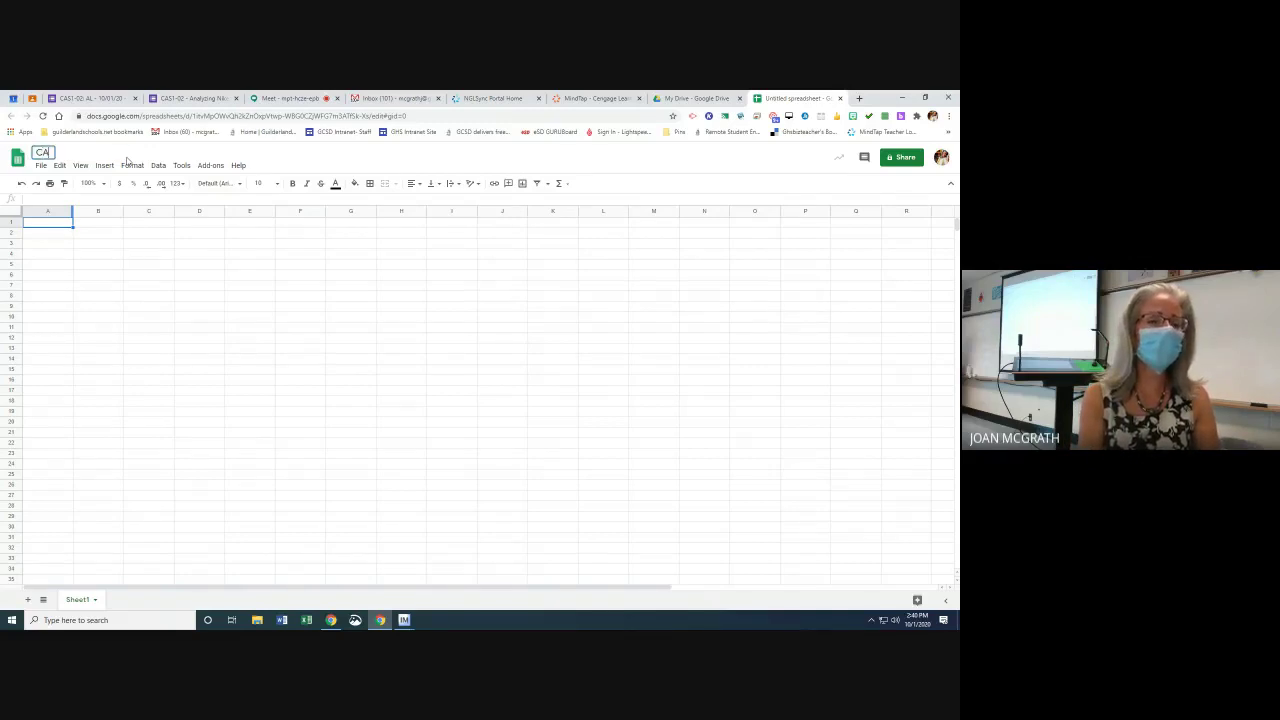
pyautogui.write('S1-01 -')
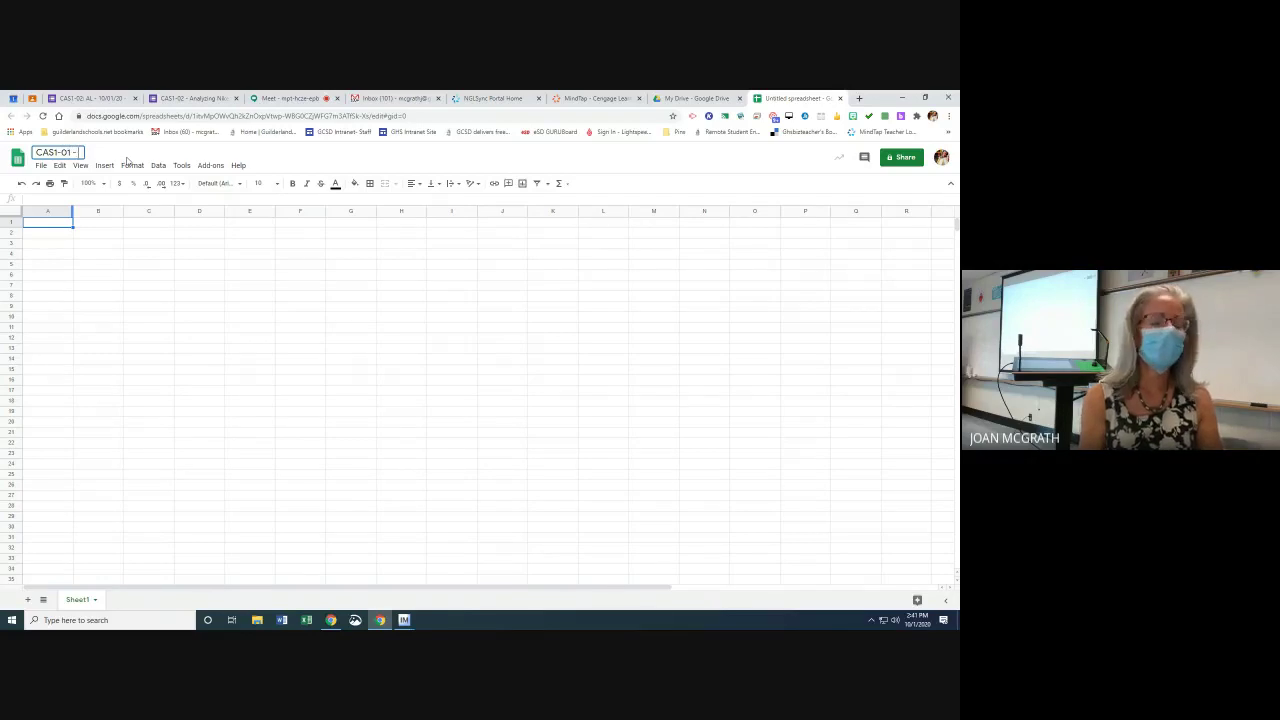
pyautogui.write(' Di')
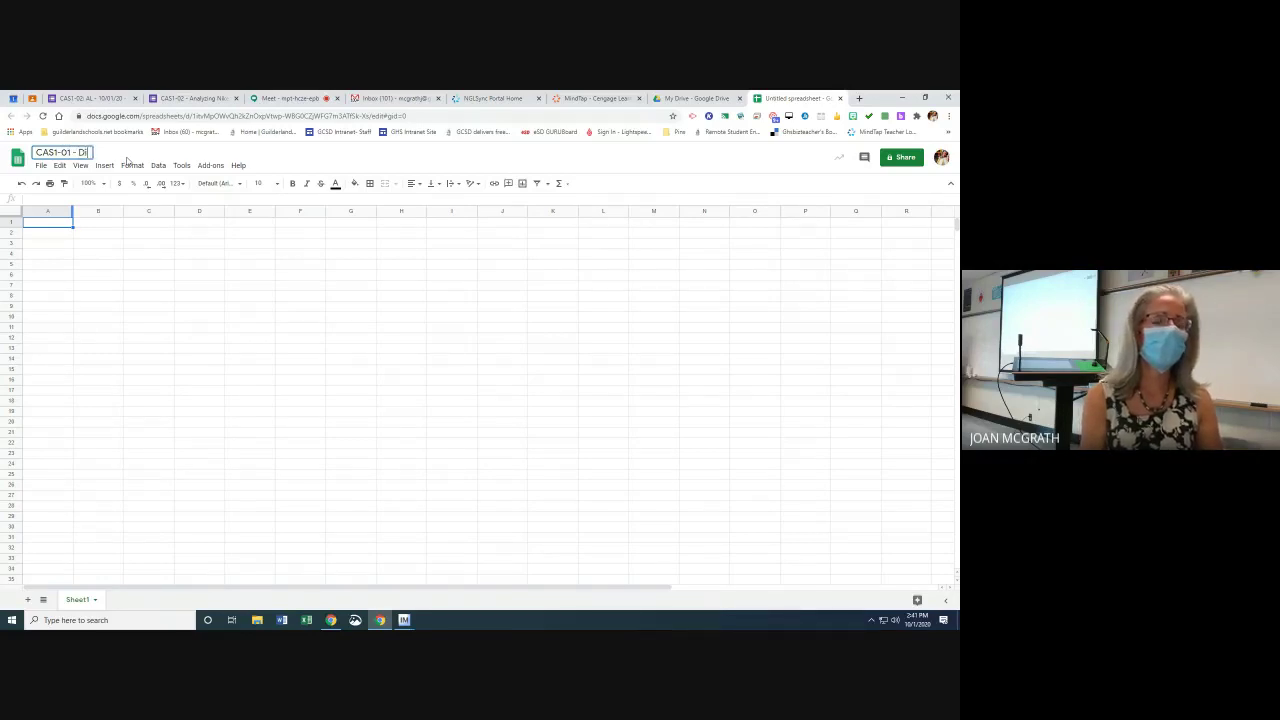
pyautogui.write("rk's")
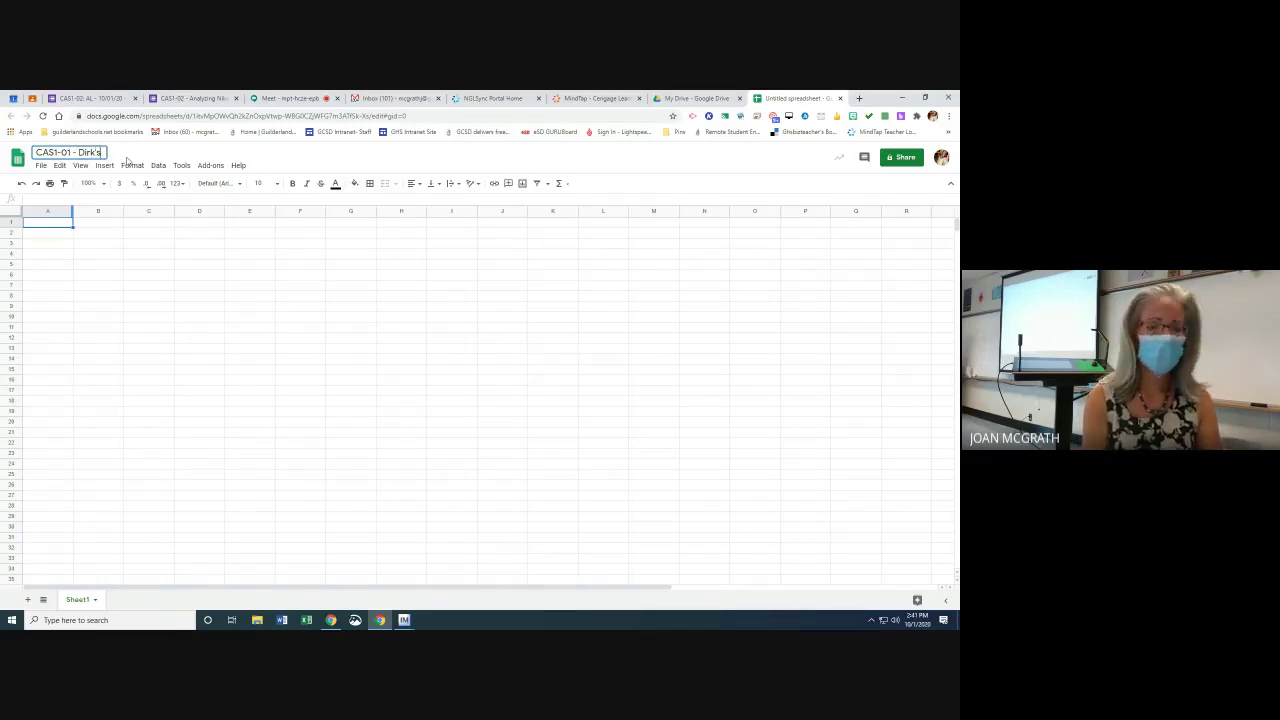
pyautogui.write(' Balance Sheet - ')
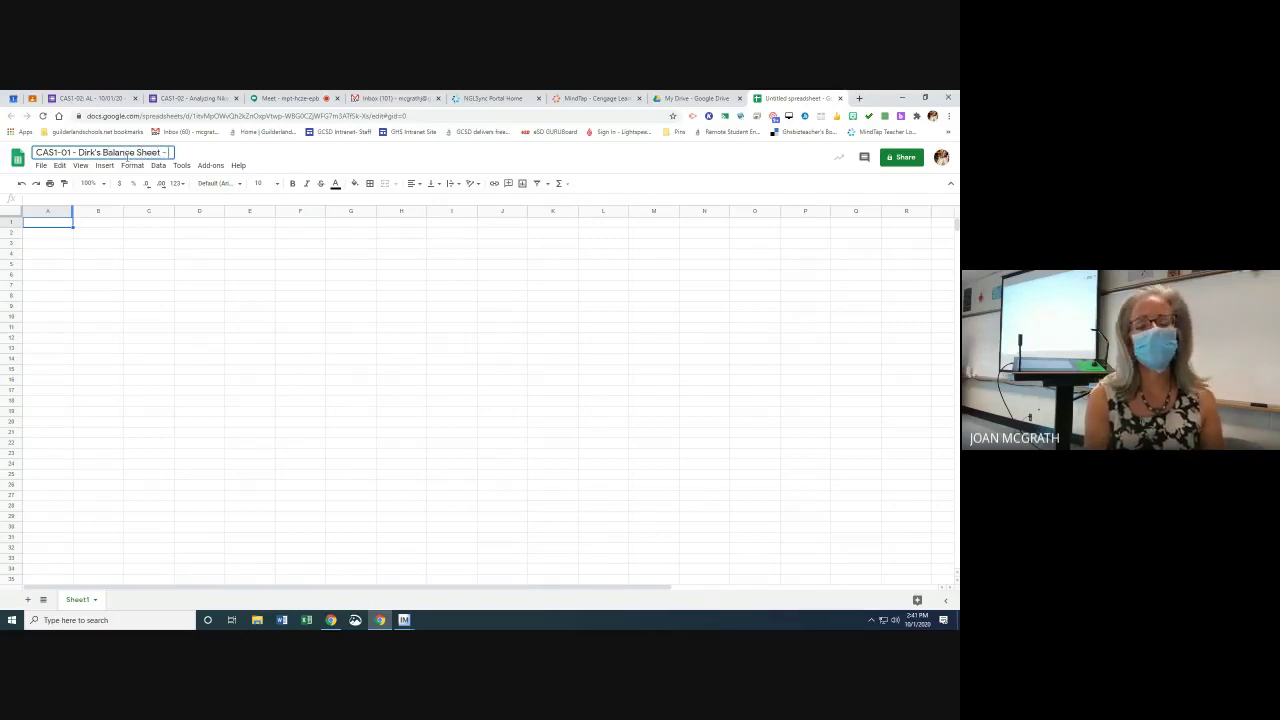
pyautogui.write('Mrs. M')
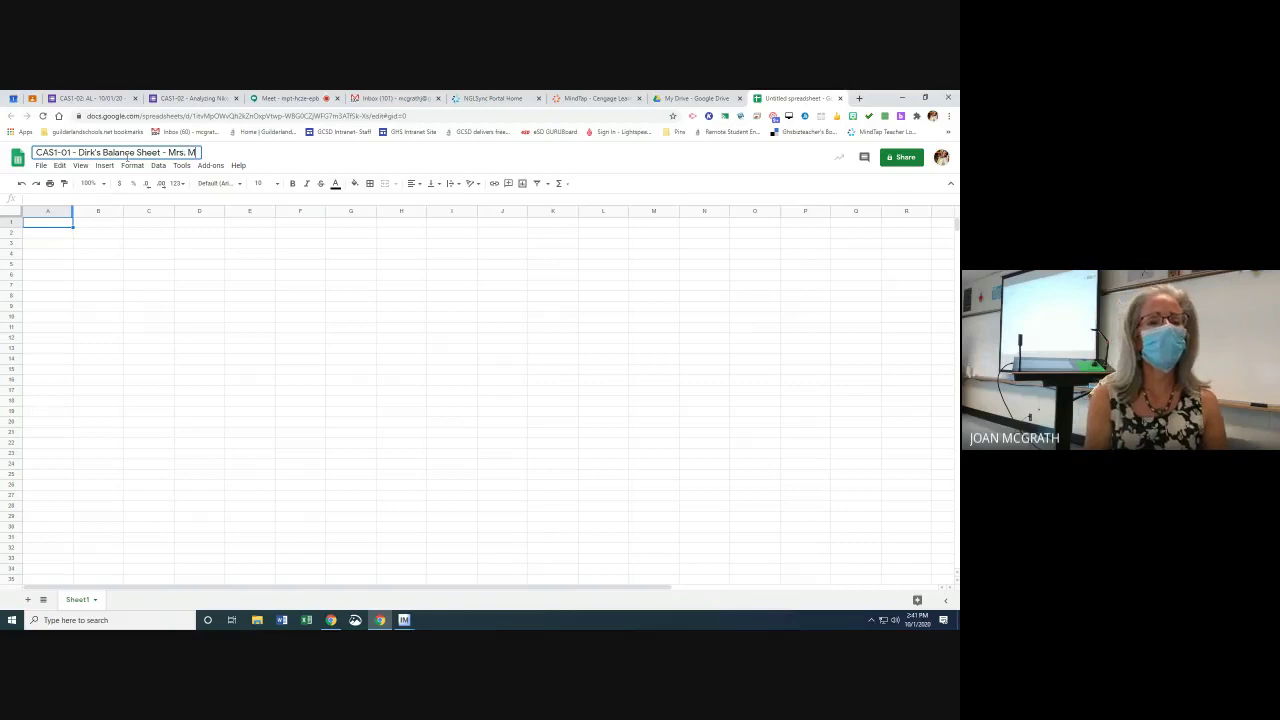
pyautogui.write('cGrath')
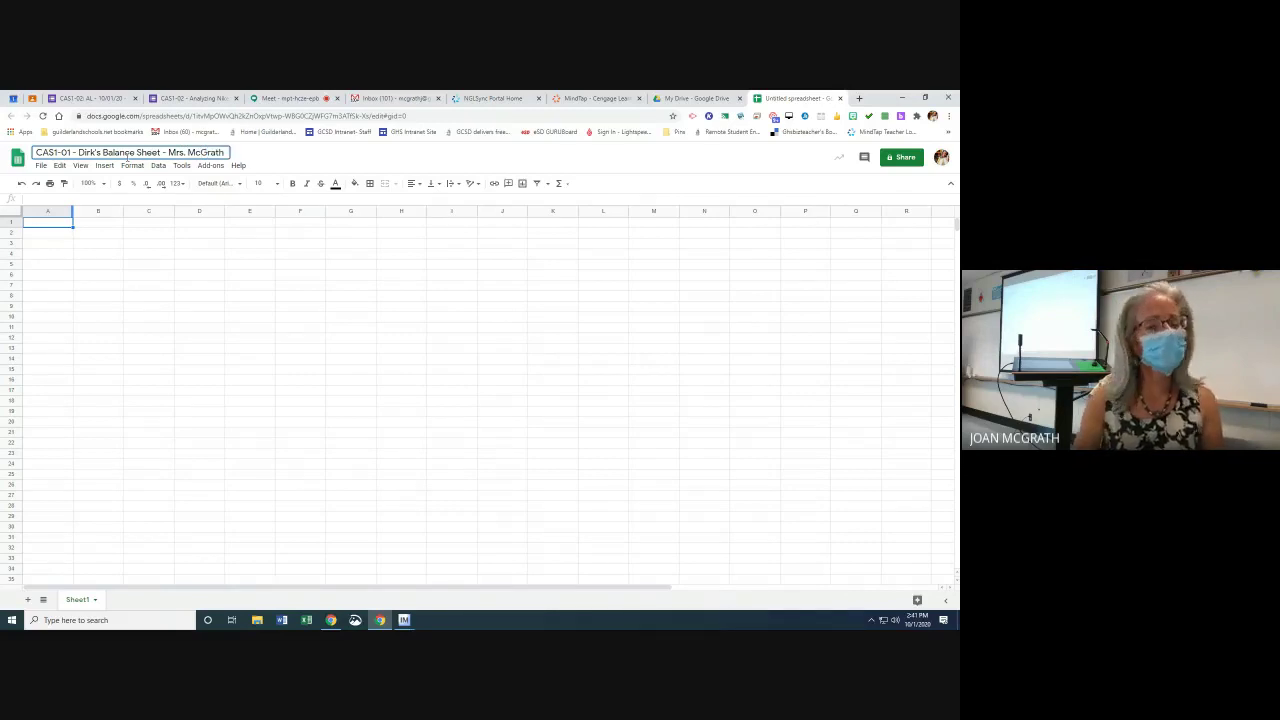
pyautogui.press('Return')
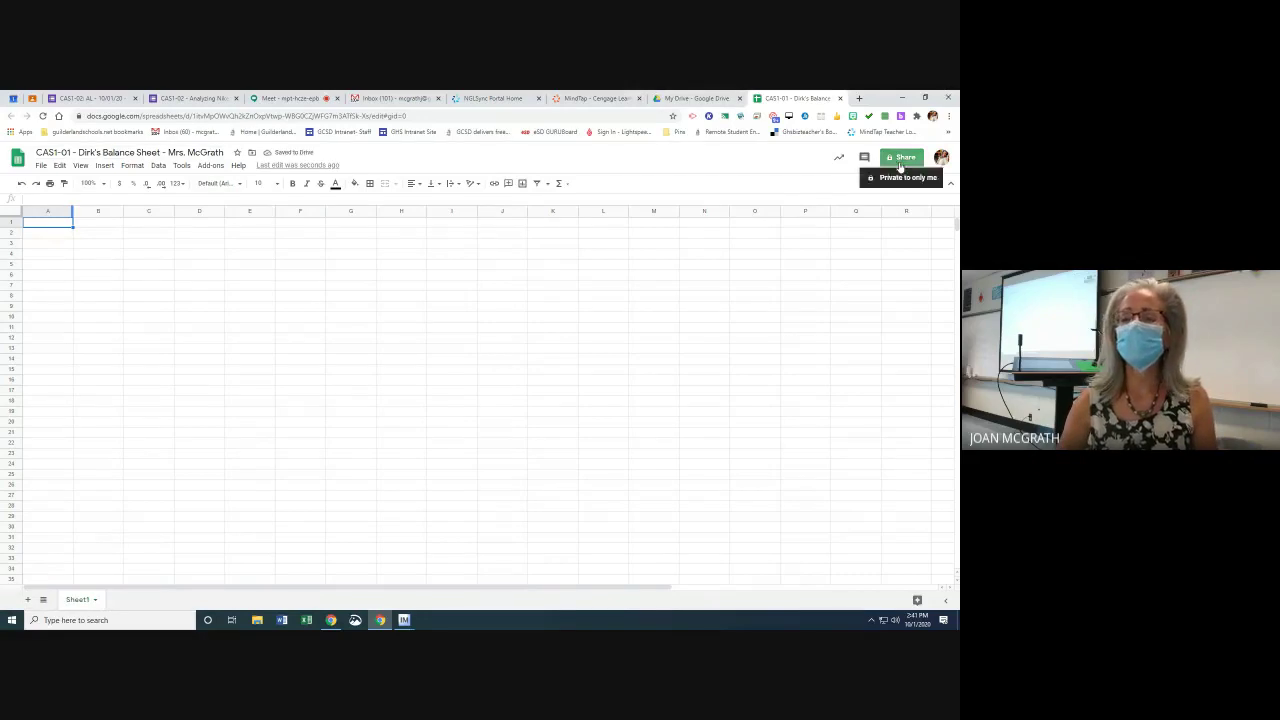
# View the spreadsheet's sharing settings and close them without adding anyone
pyautogui.click(899, 165)
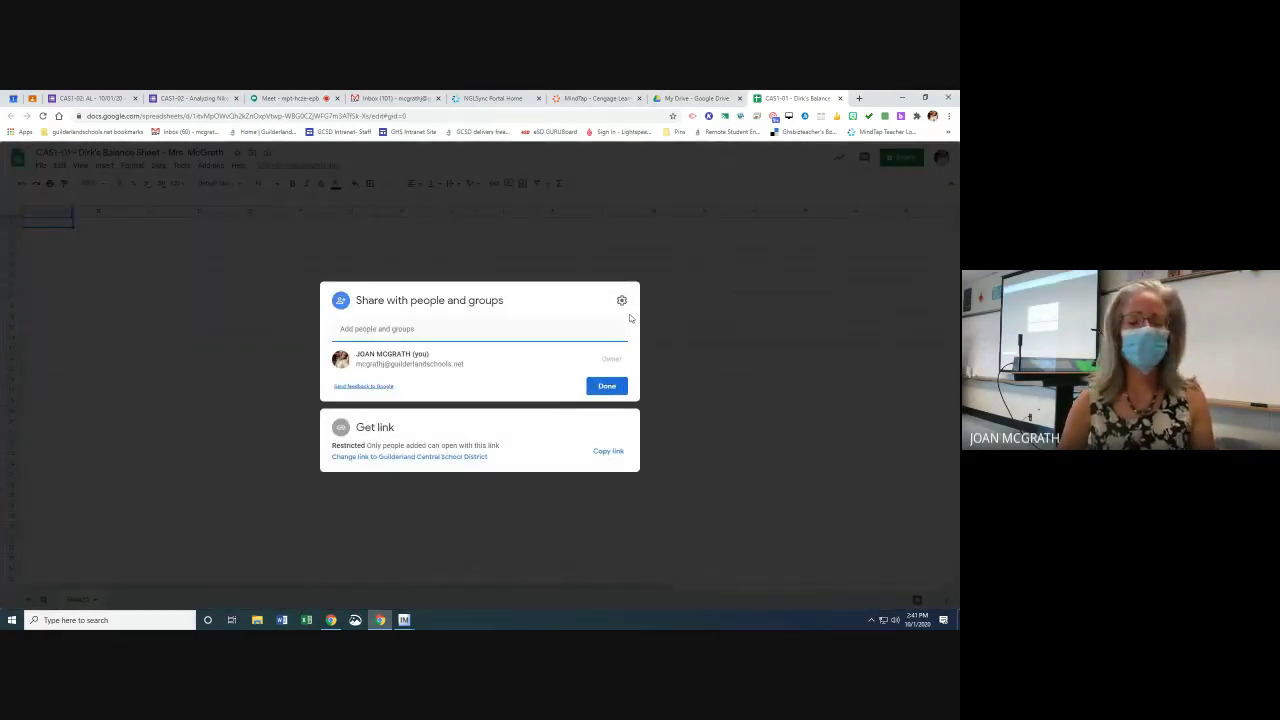
pyautogui.click(612, 385)
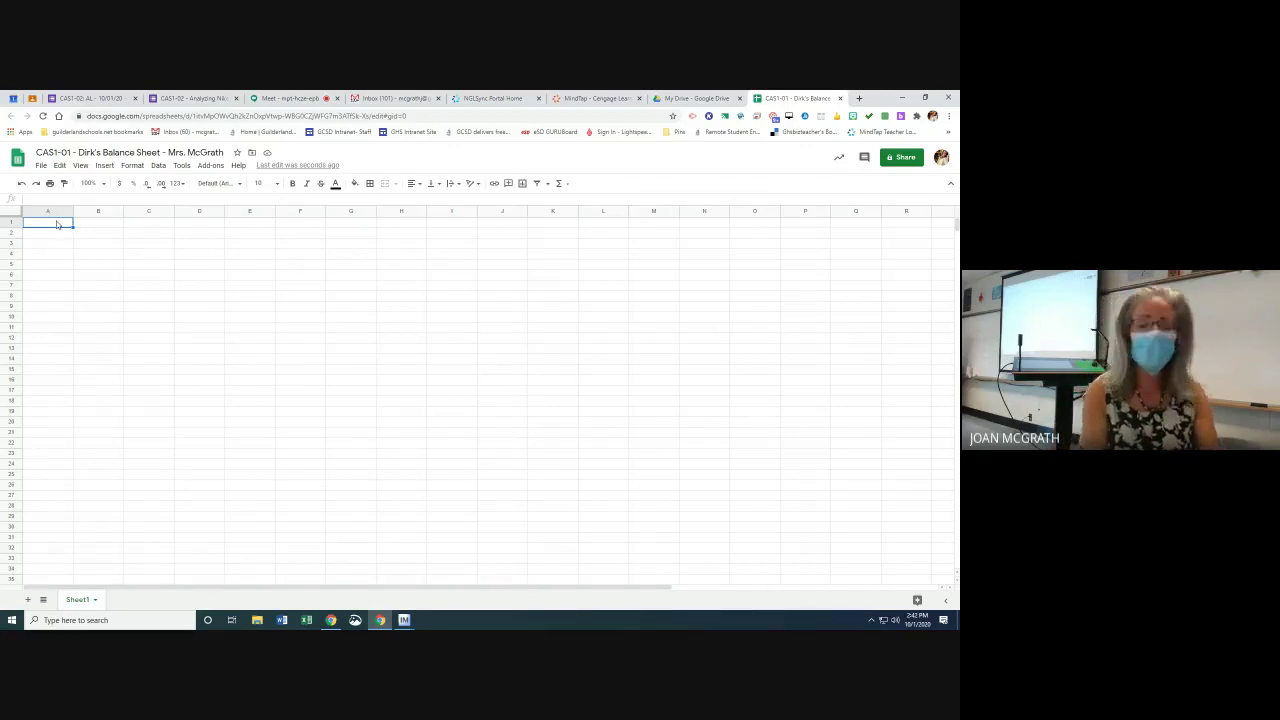
# Enter the three-line heading in column A: Dirk's Company in A1, Balance Sheet in A2 and July 21, 2020 in A3
pyautogui.write('D')
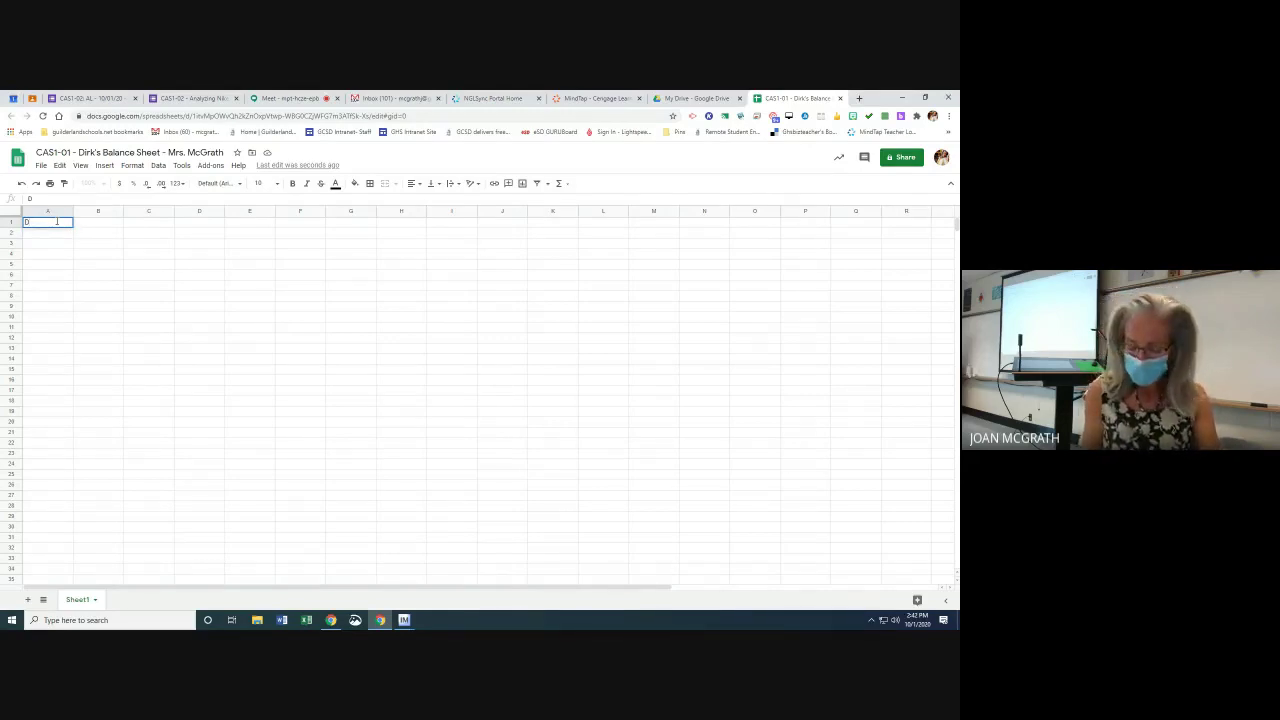
pyautogui.write('ir')
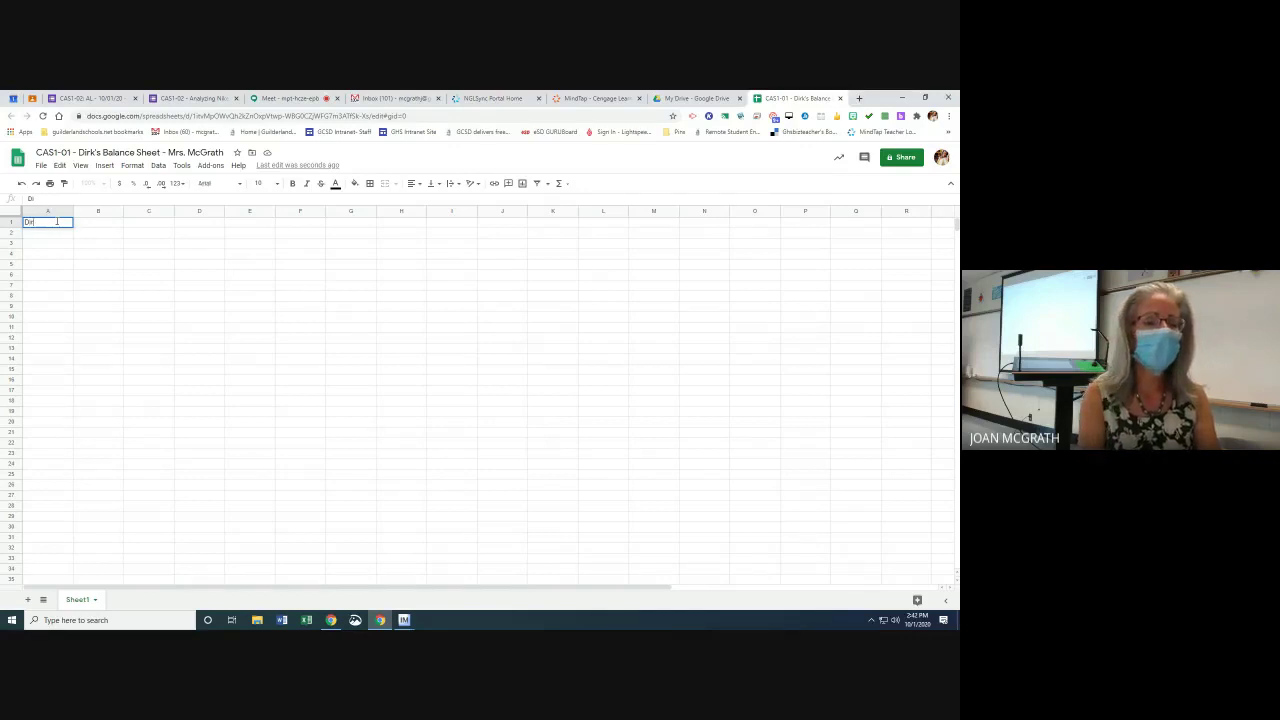
pyautogui.write("k's Company")
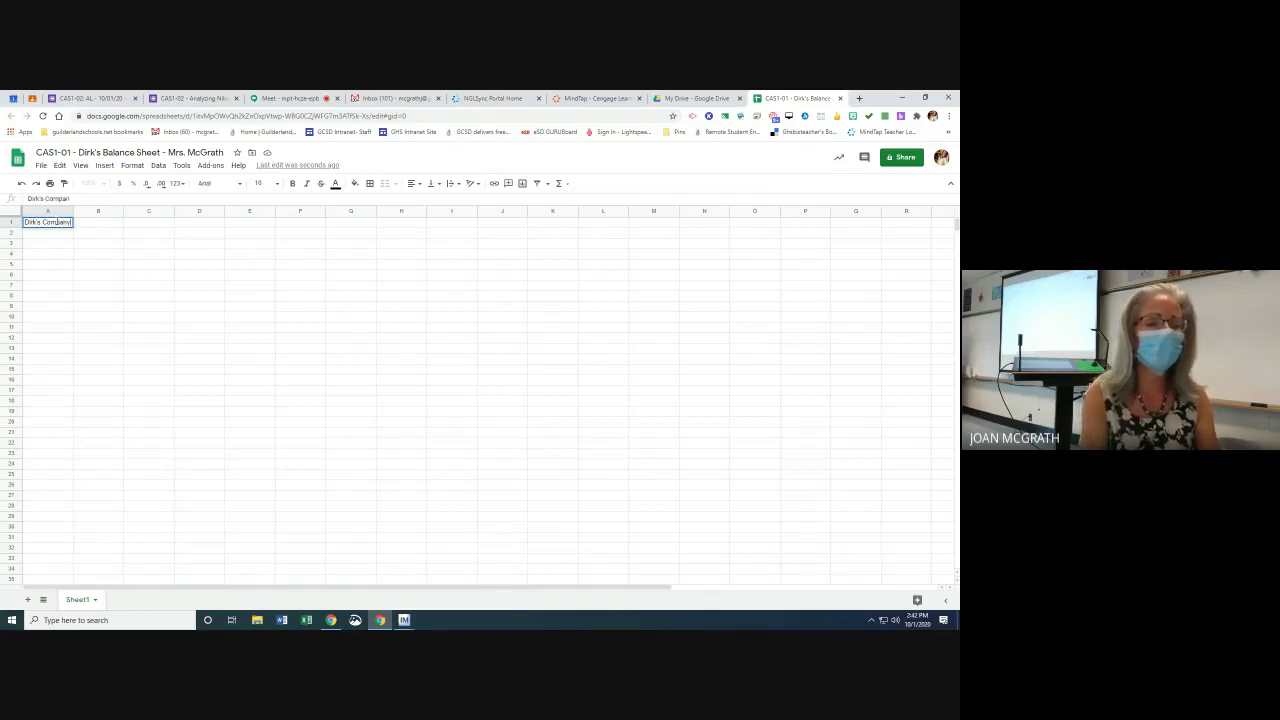
pyautogui.press('Return')
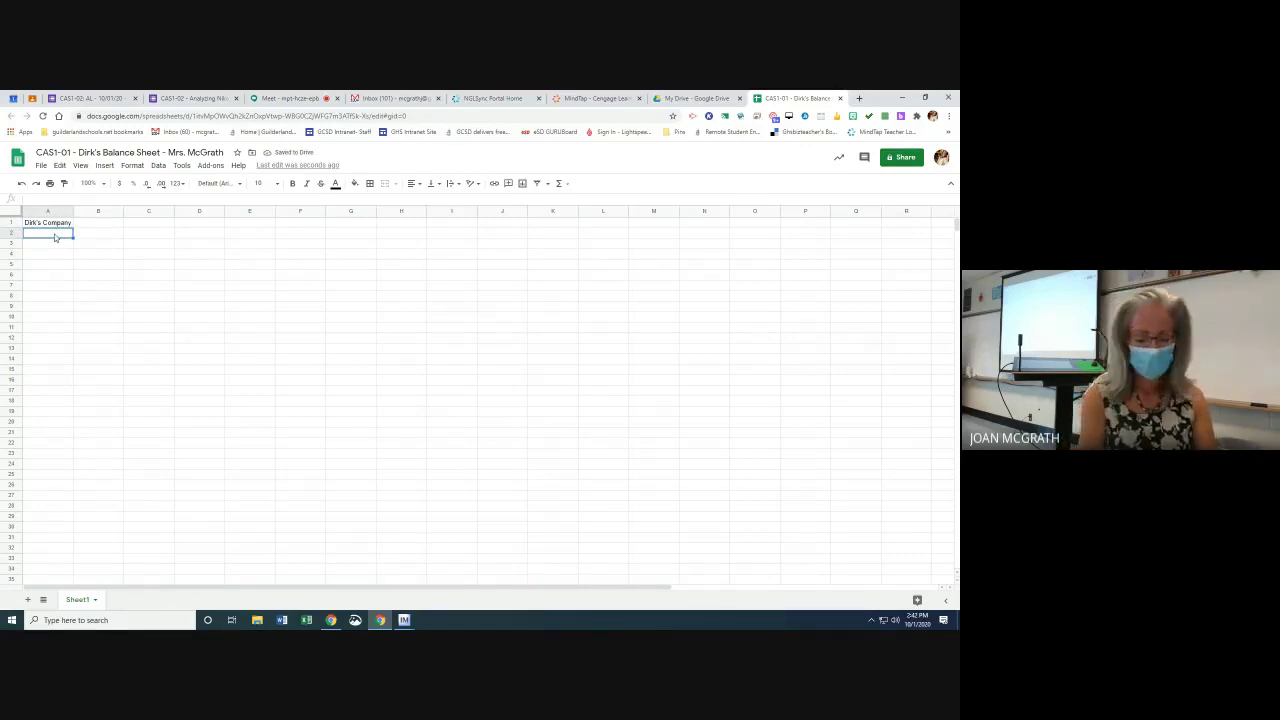
pyautogui.write('Balance S')
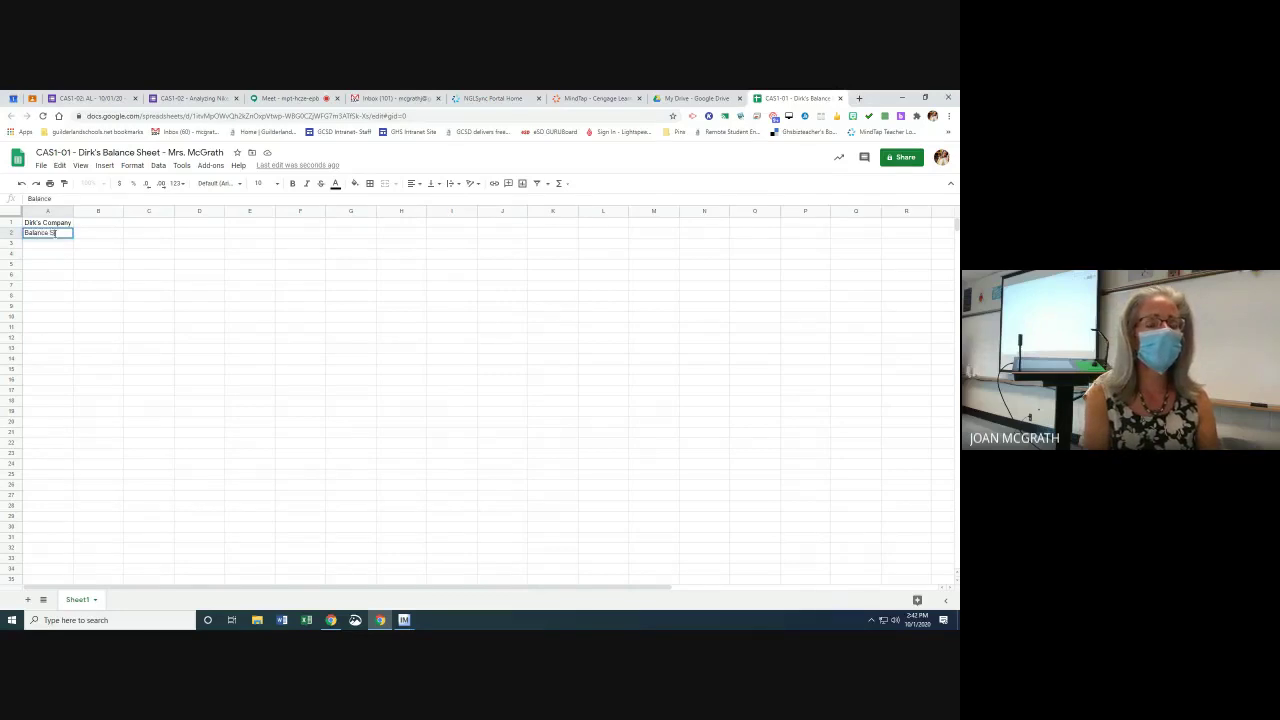
pyautogui.write('heet')
pyautogui.press('Return')
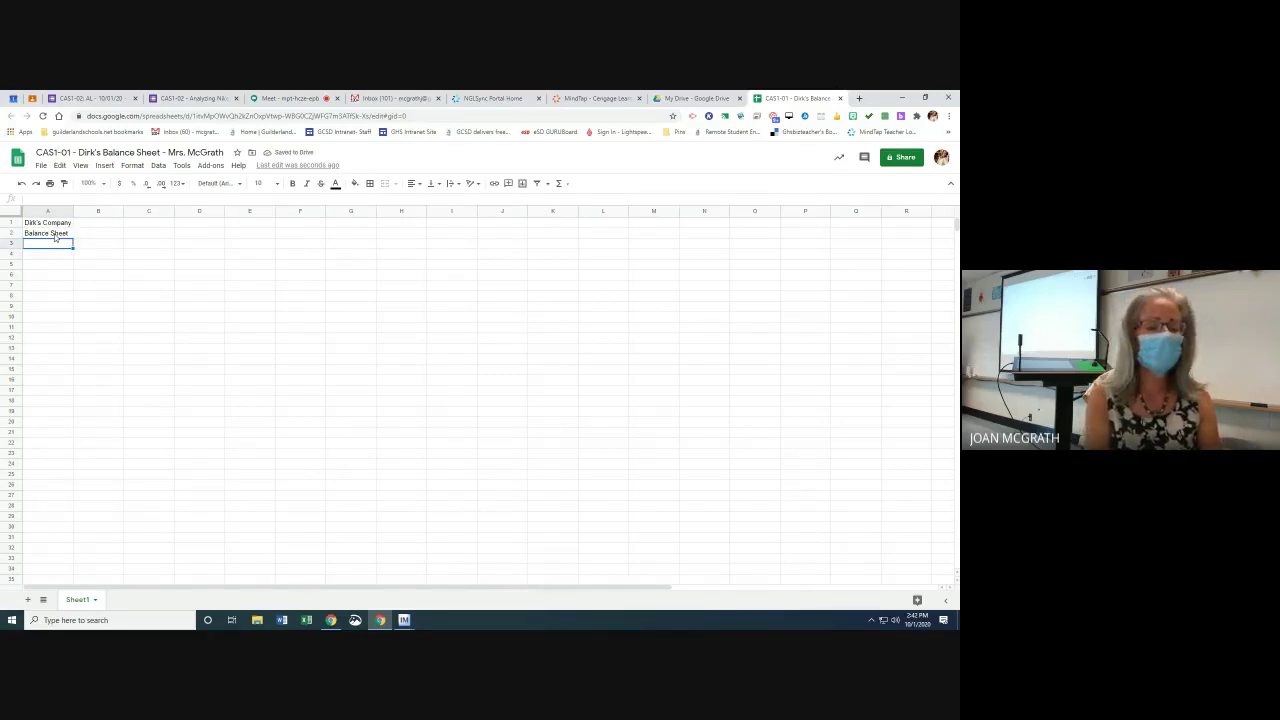
pyautogui.write('J')
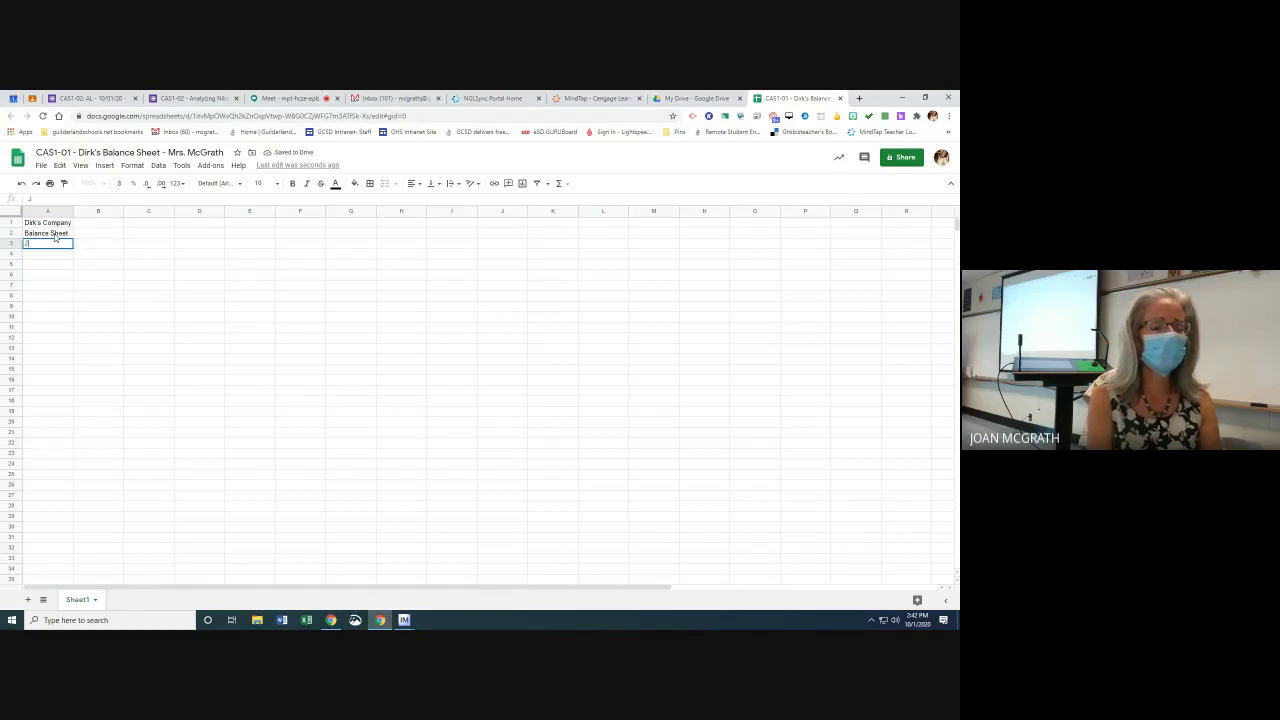
pyautogui.write('uly')
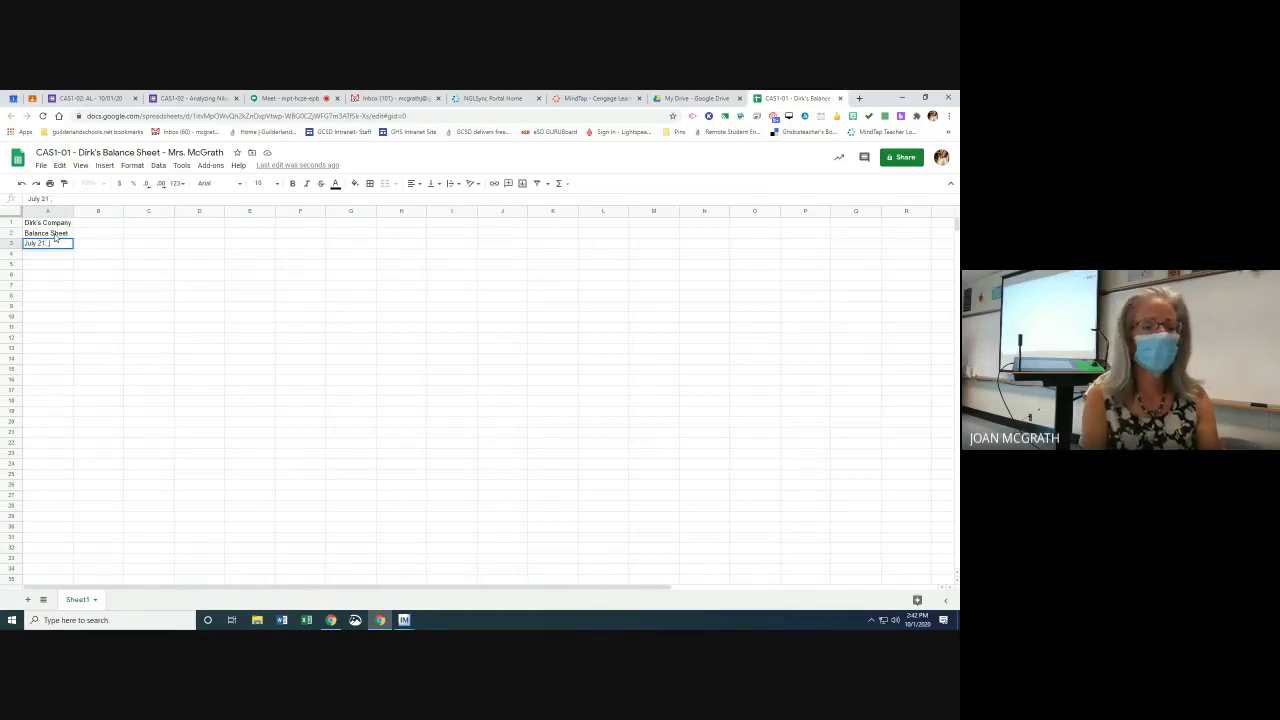
pyautogui.write('21, 2020')
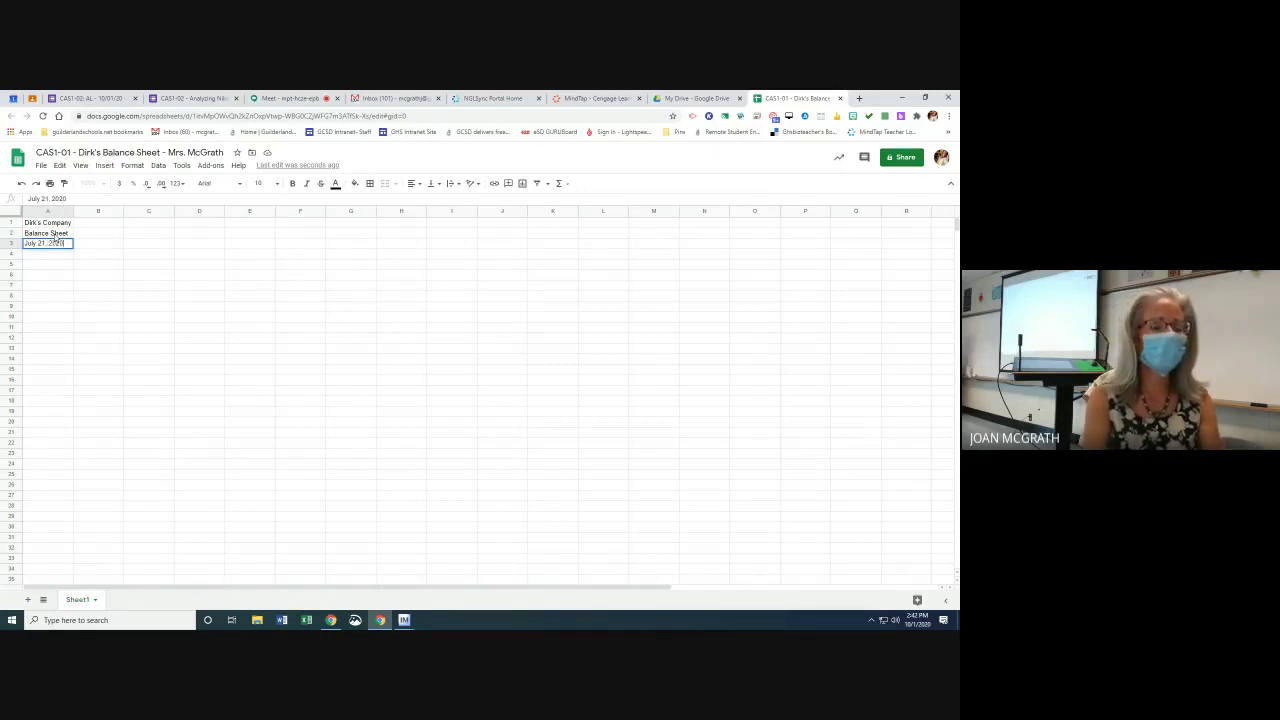
pyautogui.press('Return')
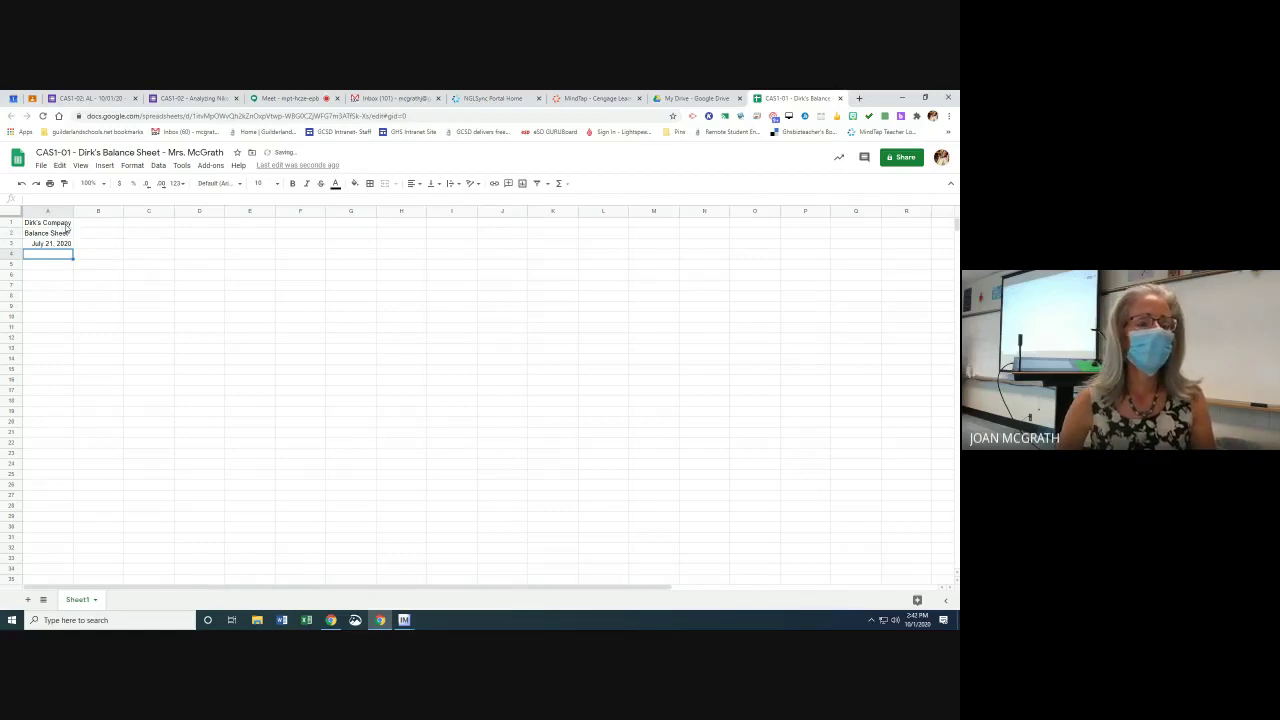
pyautogui.click(65, 224)
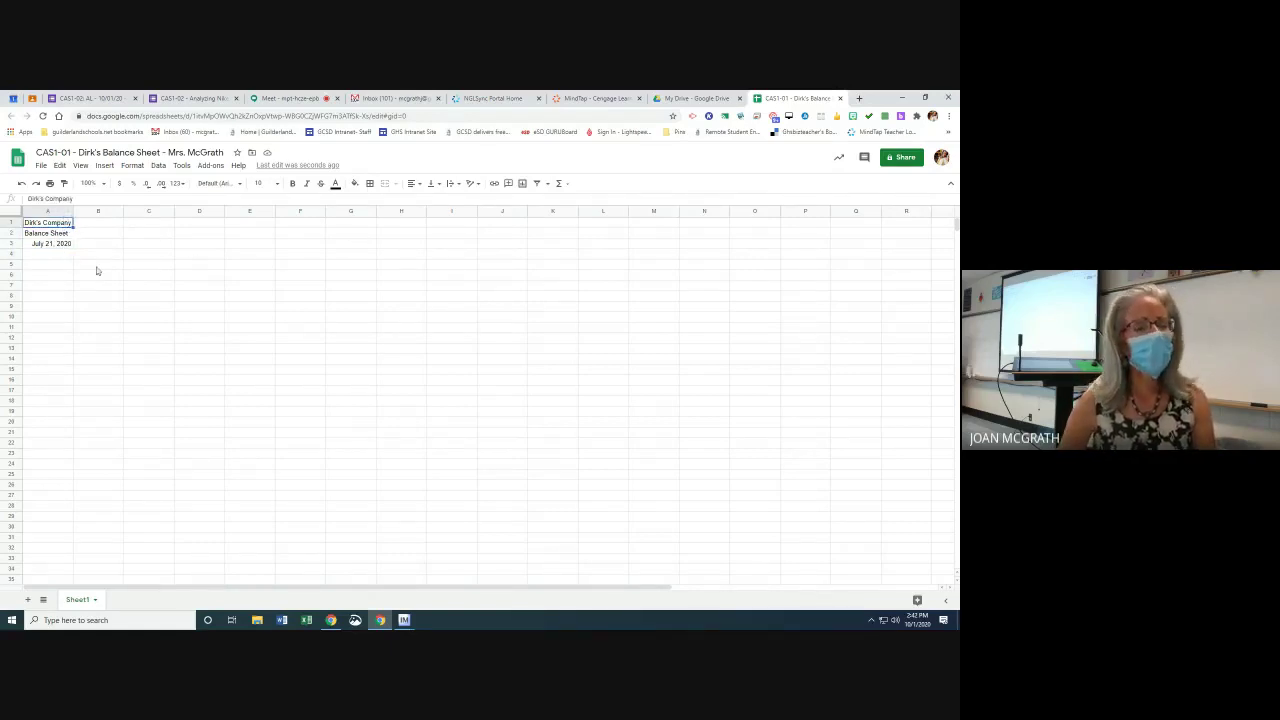
# Enter the section headings Assets in cell A5 and Liabilities in cell D5
pyautogui.click(65, 266)
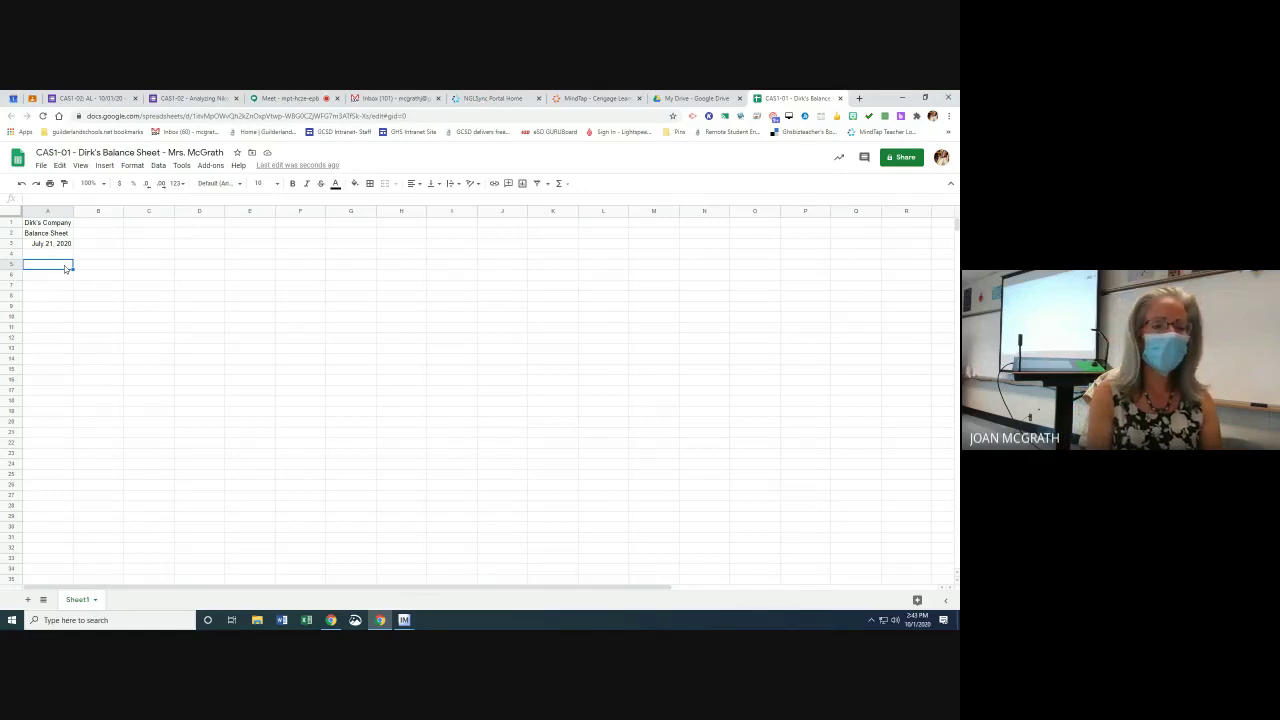
pyautogui.write('Assets')
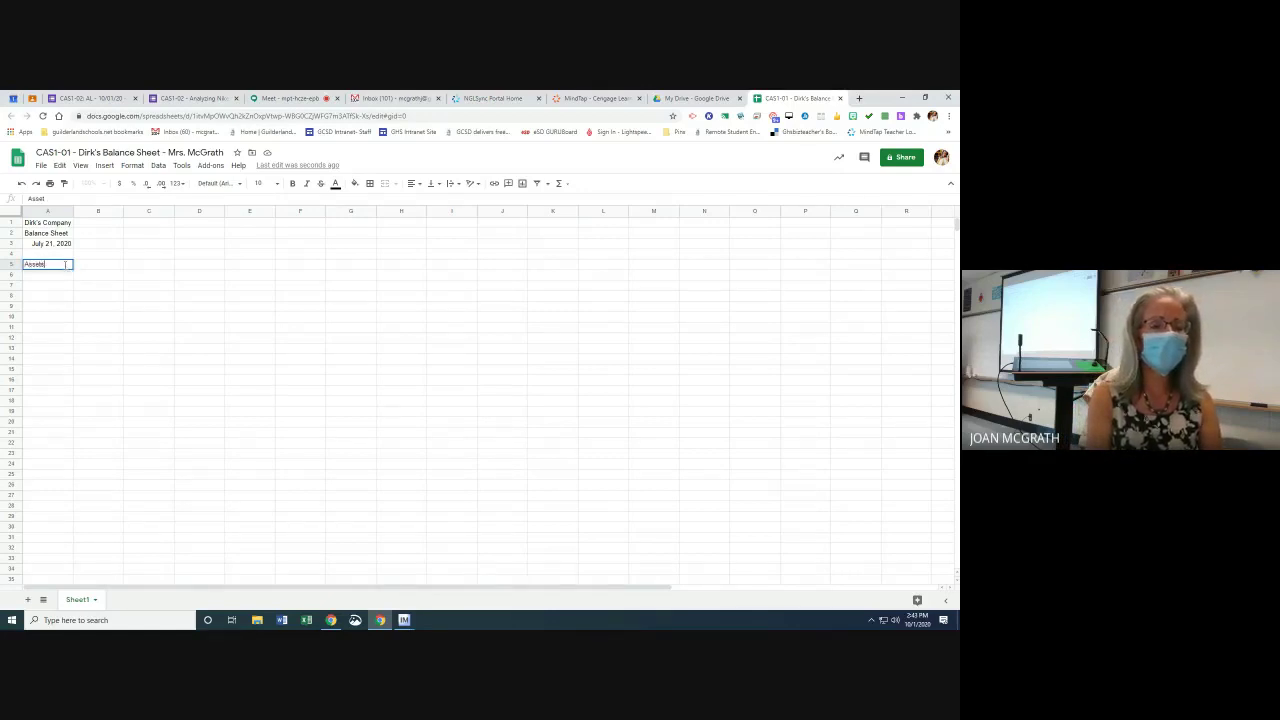
pyautogui.press('Tab')
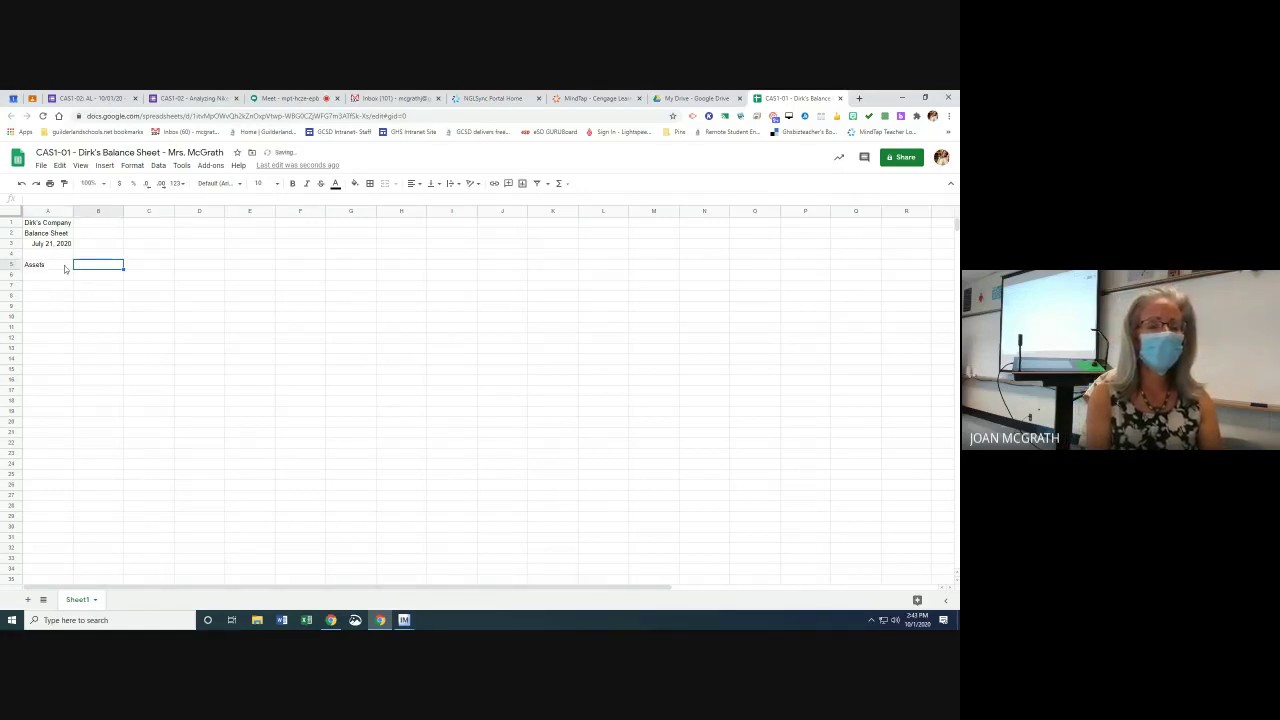
pyautogui.click(64, 268)
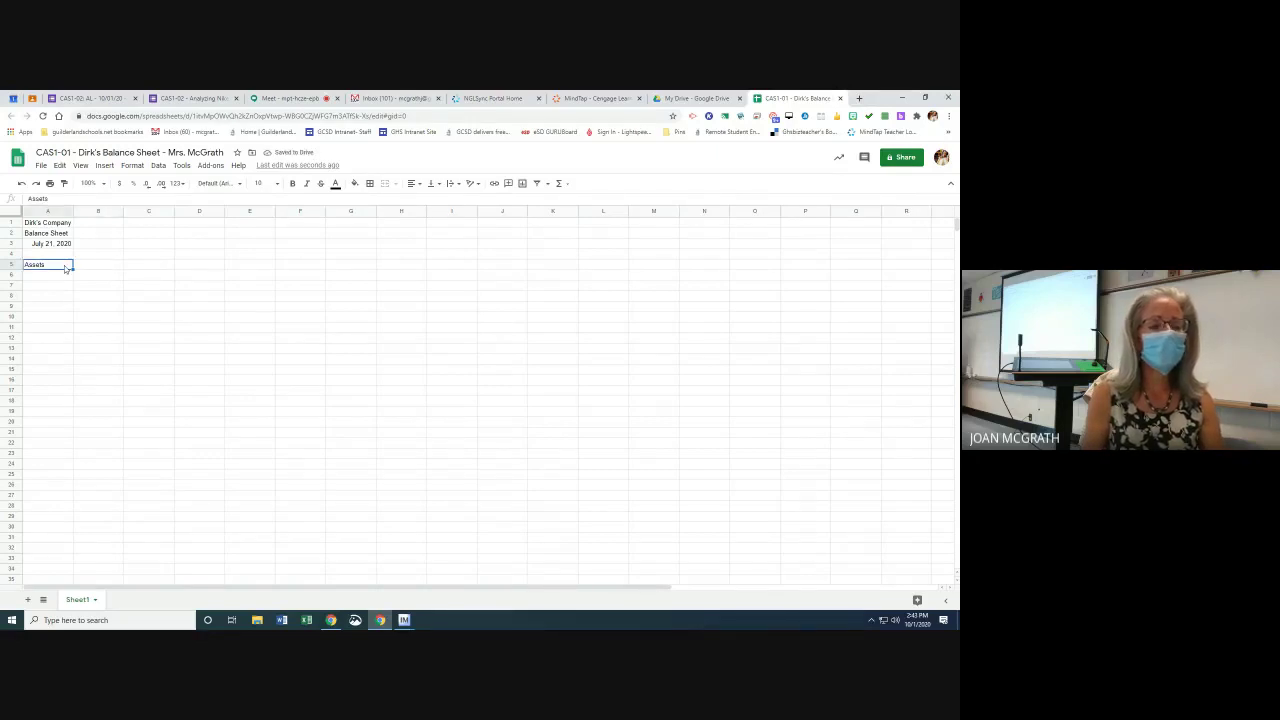
pyautogui.press('Tab')
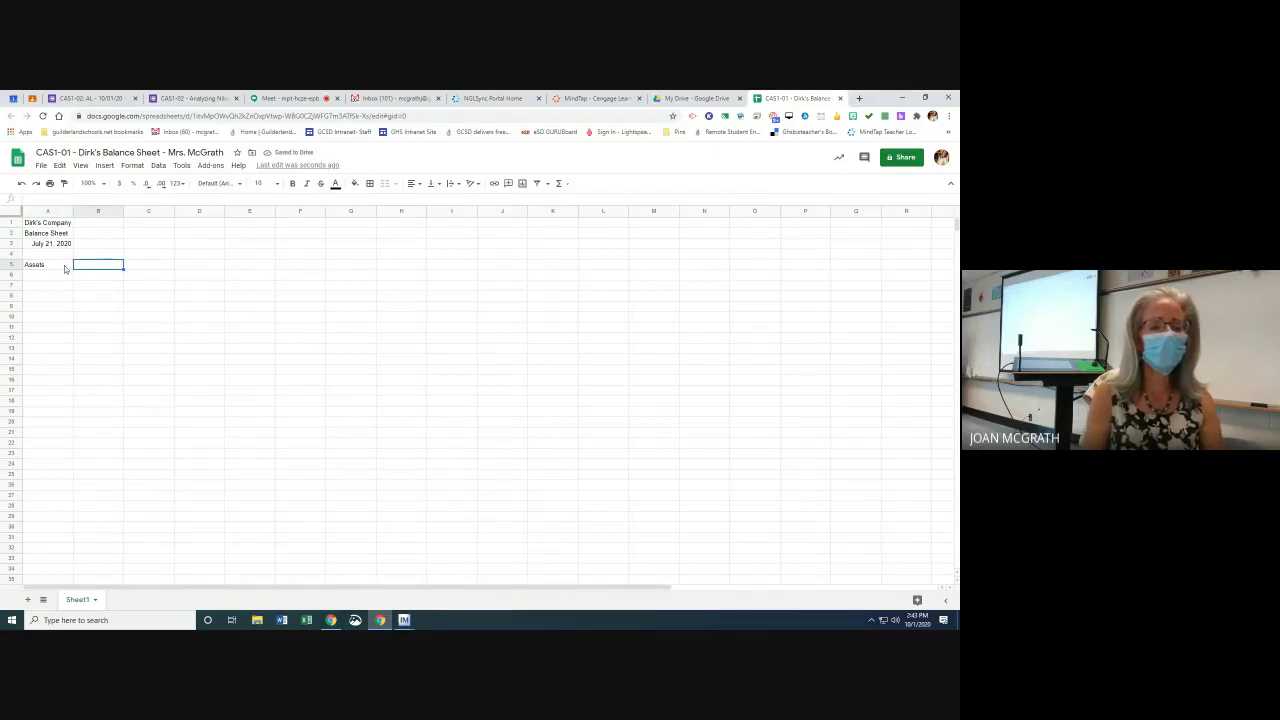
pyautogui.press('Tab')
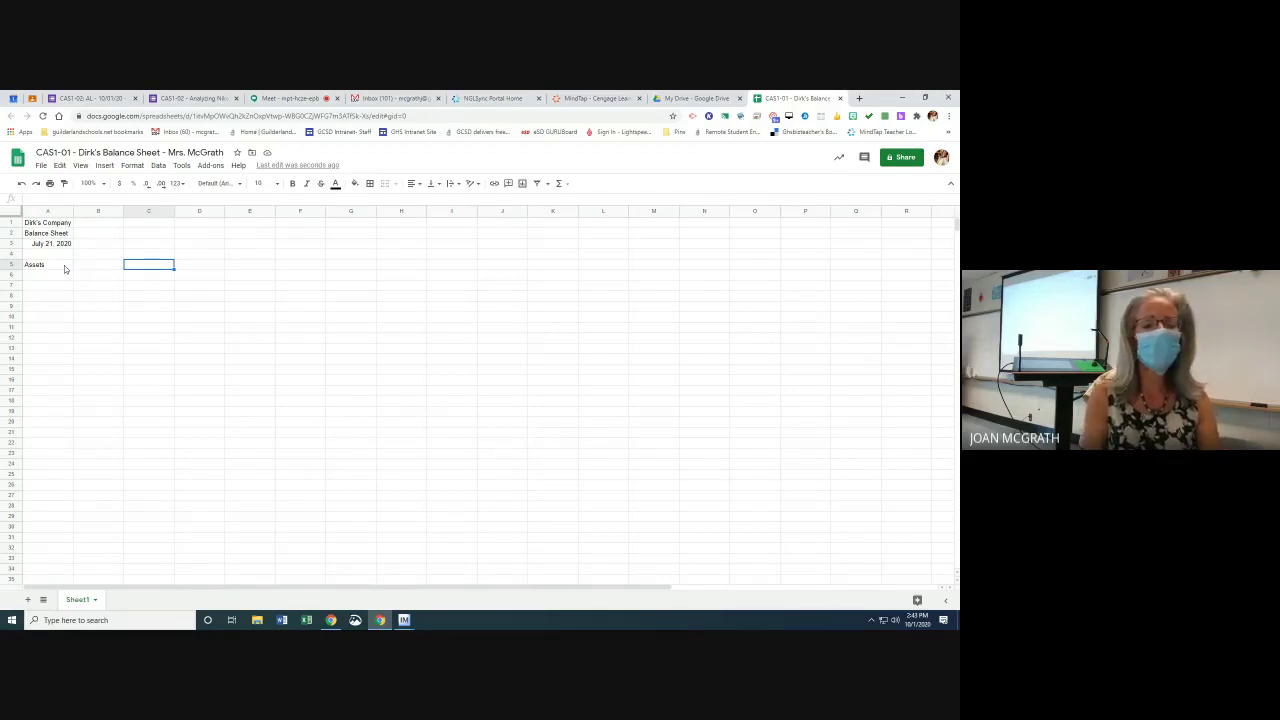
pyautogui.press('Tab')
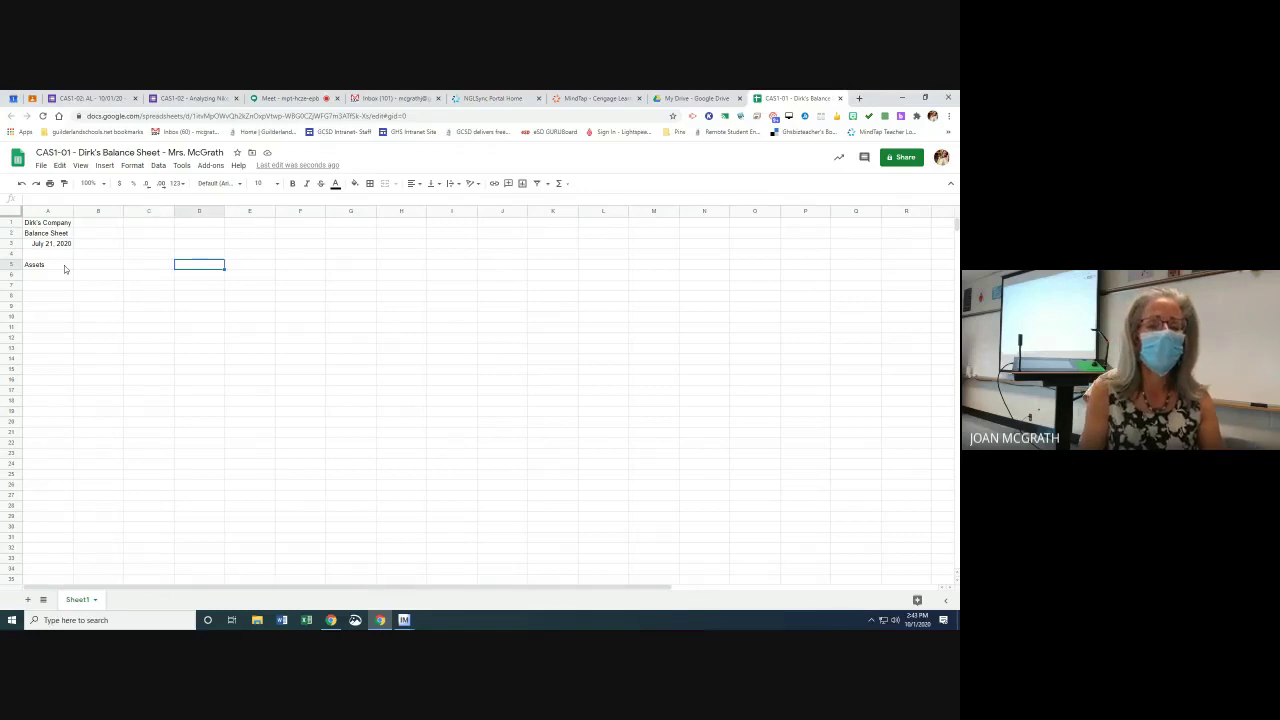
pyautogui.write('Liabilit')
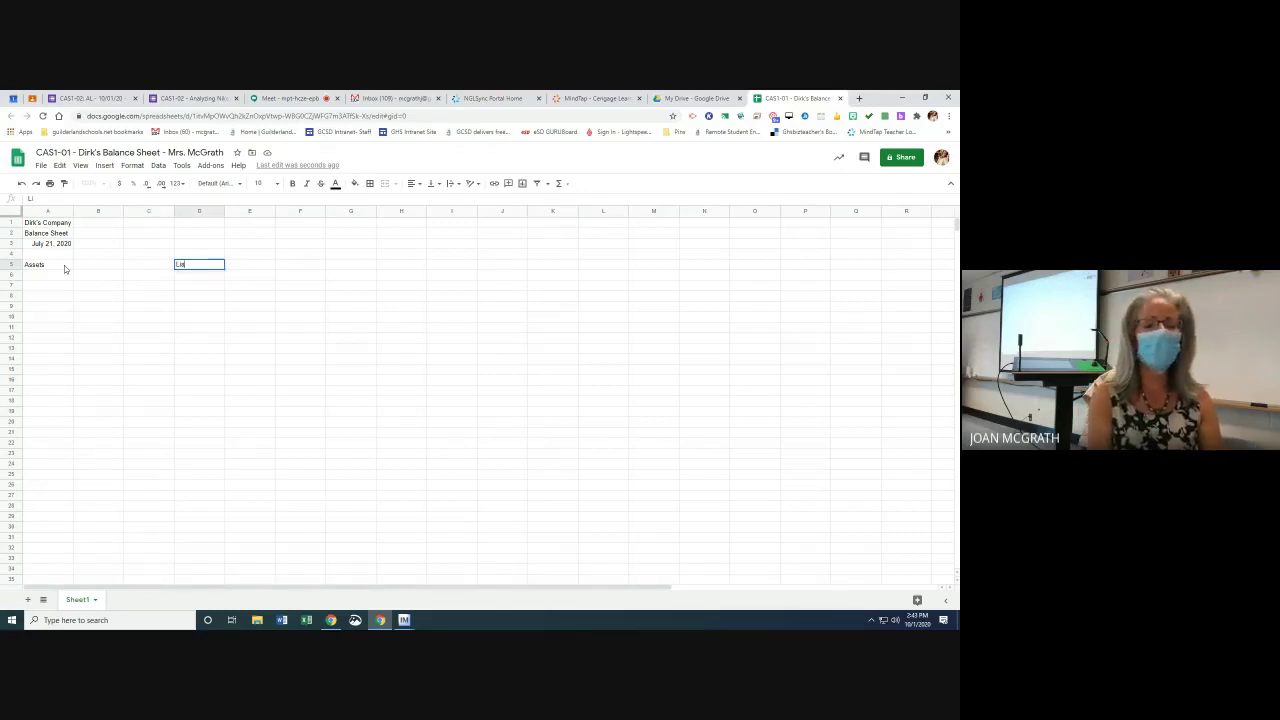
pyautogui.write('ies')
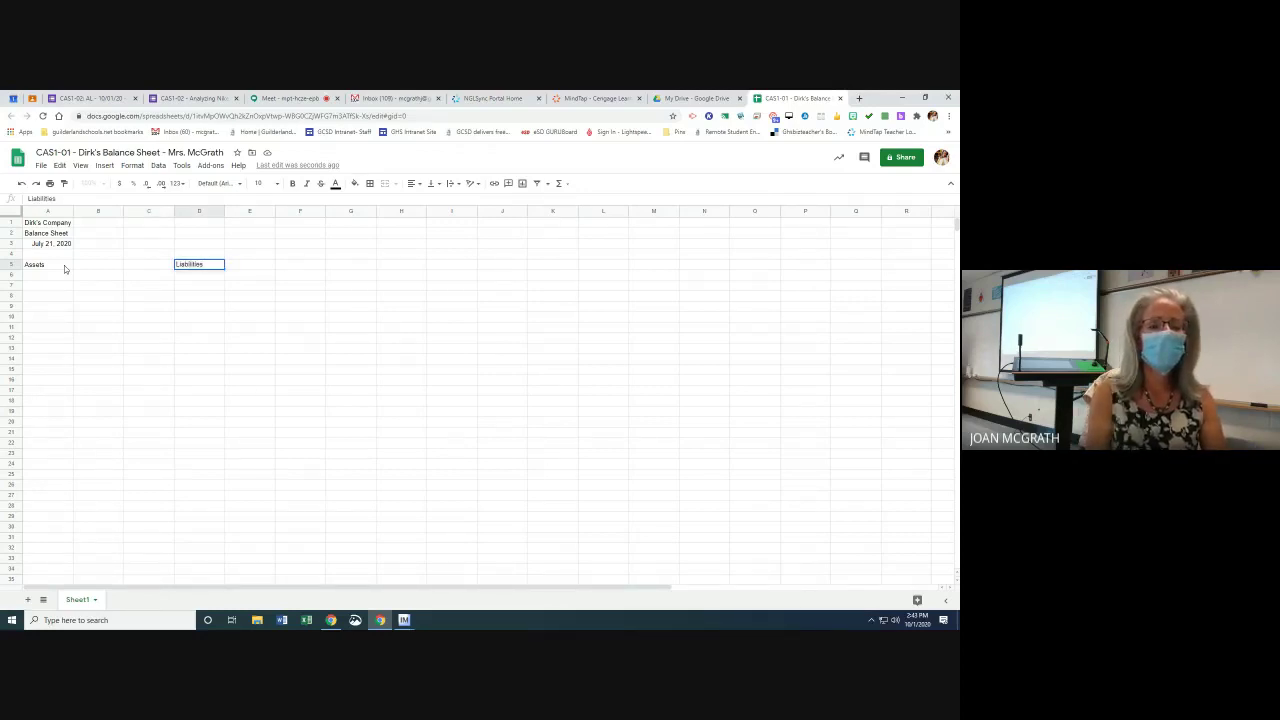
pyautogui.press('Tab')
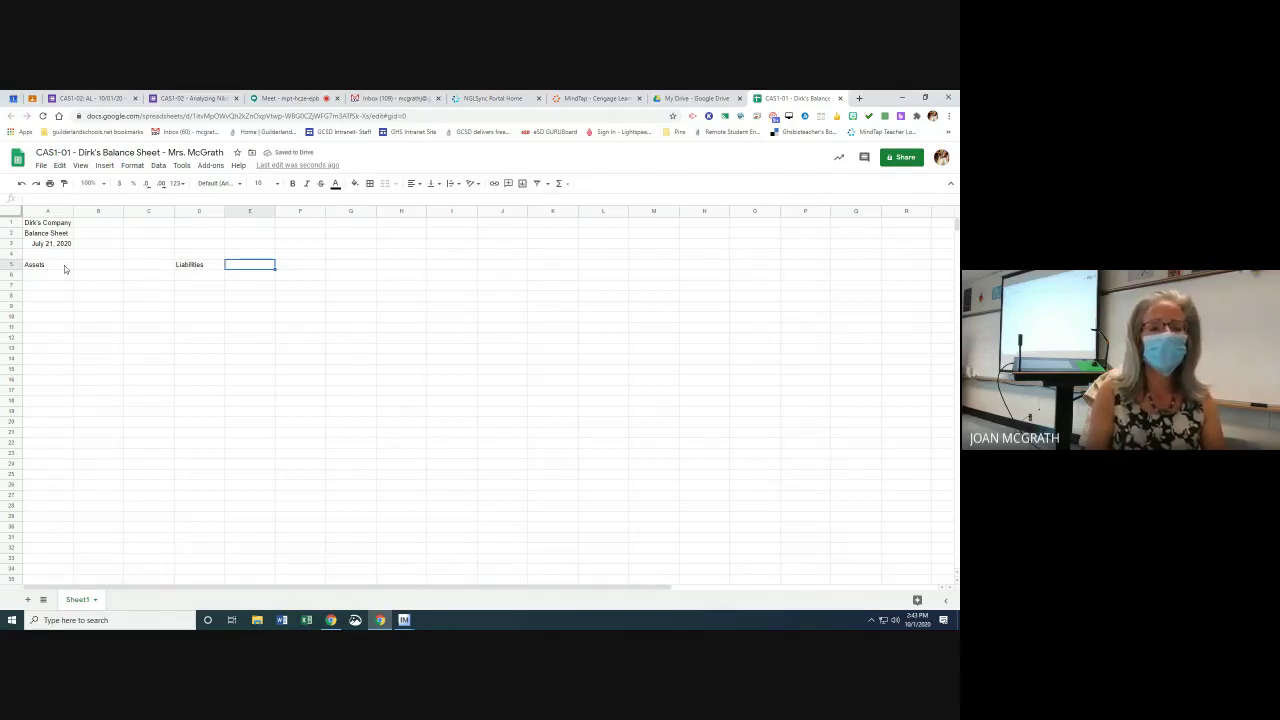
pyautogui.press('Left')
pyautogui.press('Left')
pyautogui.press('Left')
pyautogui.press('Left')
pyautogui.press('Right')
pyautogui.press('Right')
pyautogui.press('Right')
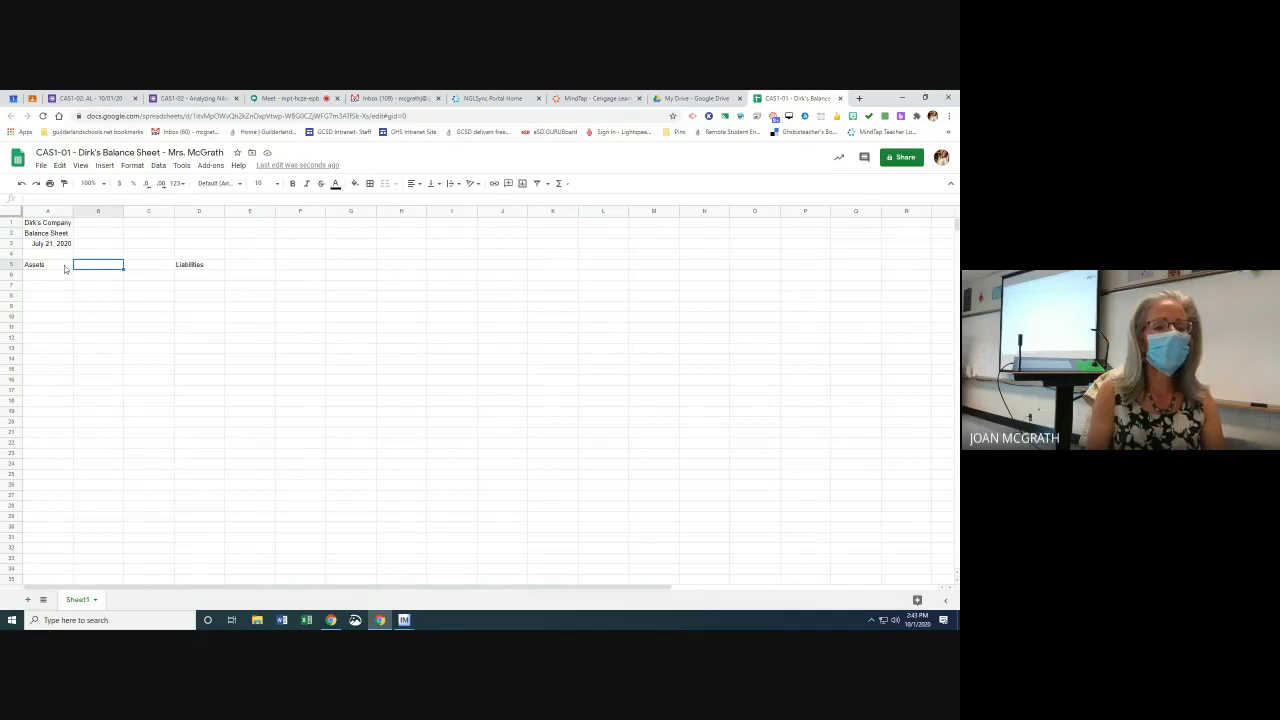
pyautogui.press('Right')
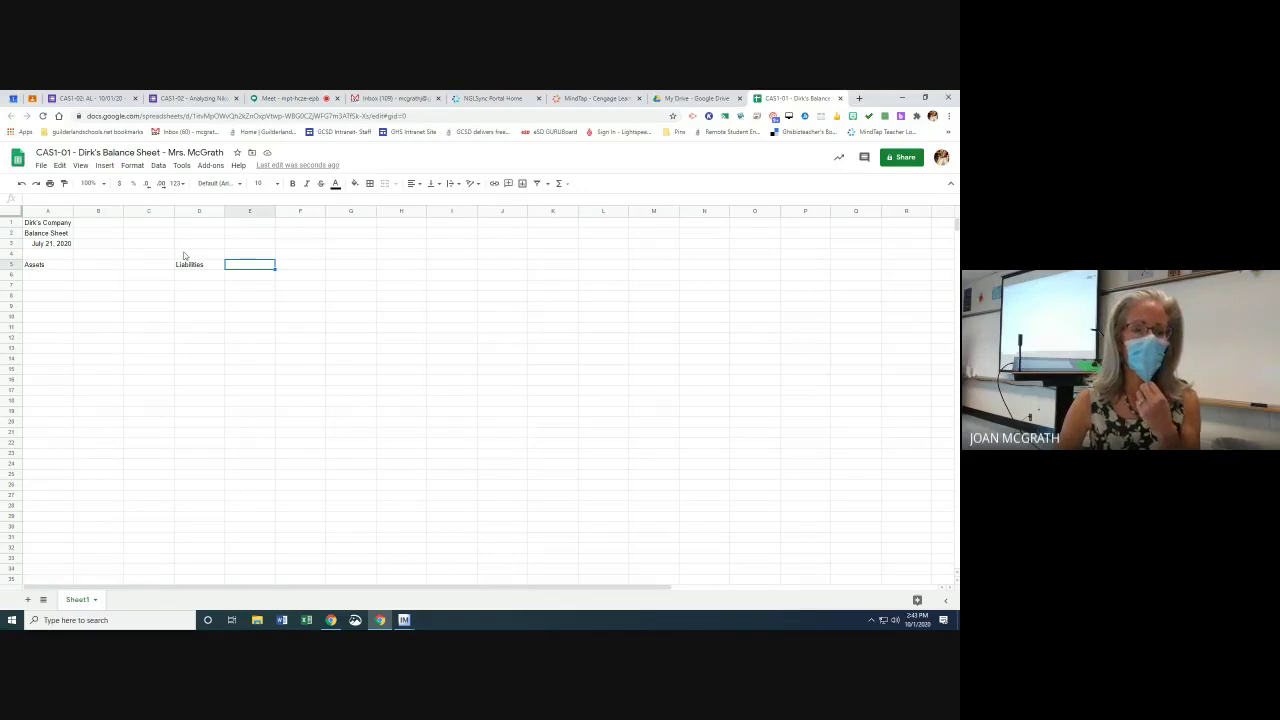
# Merge cells A1:E1 and centre the Dirk's Company heading across them
pyautogui.click(61, 228)
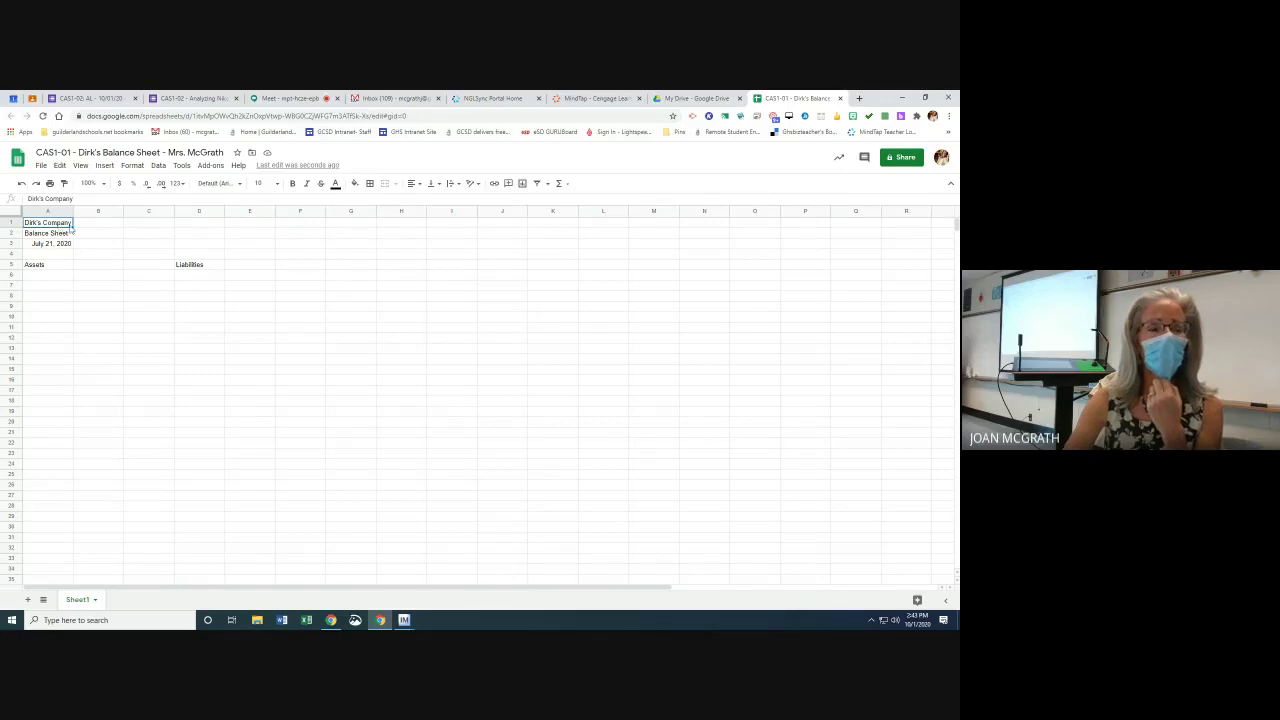
pyautogui.moveTo(63, 223); pyautogui.dragTo(264, 221)
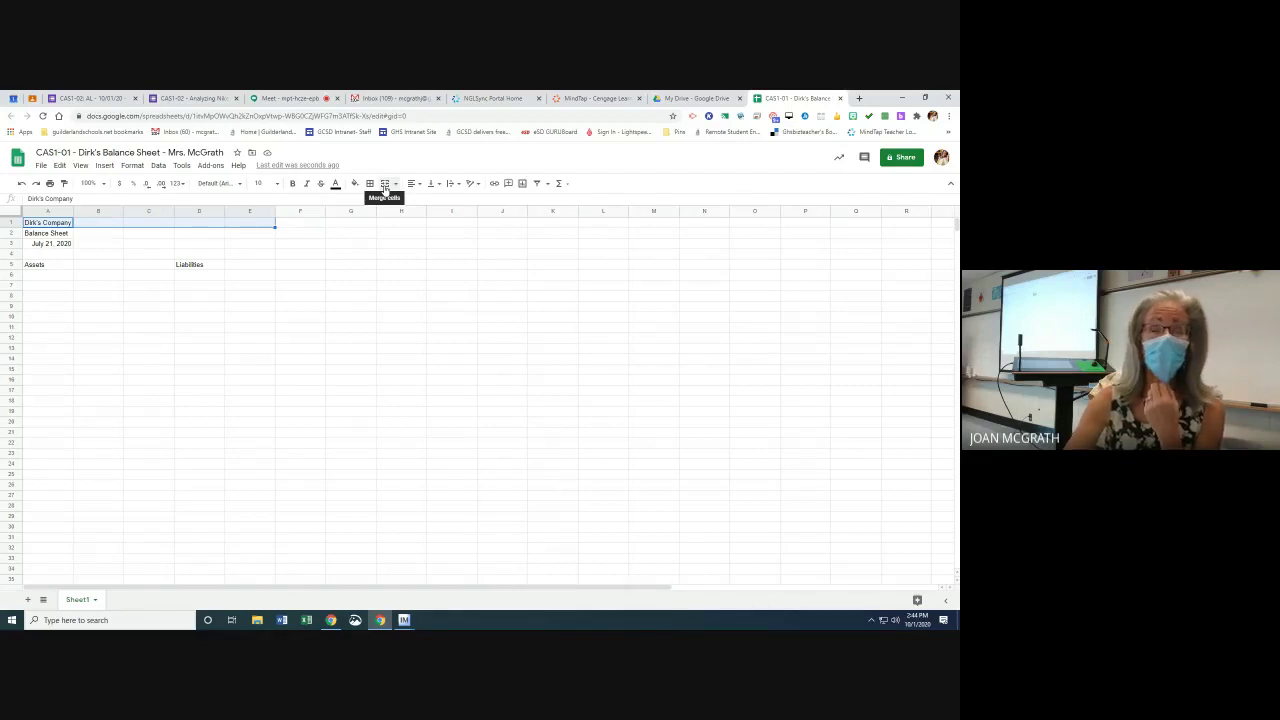
pyautogui.click(385, 189)
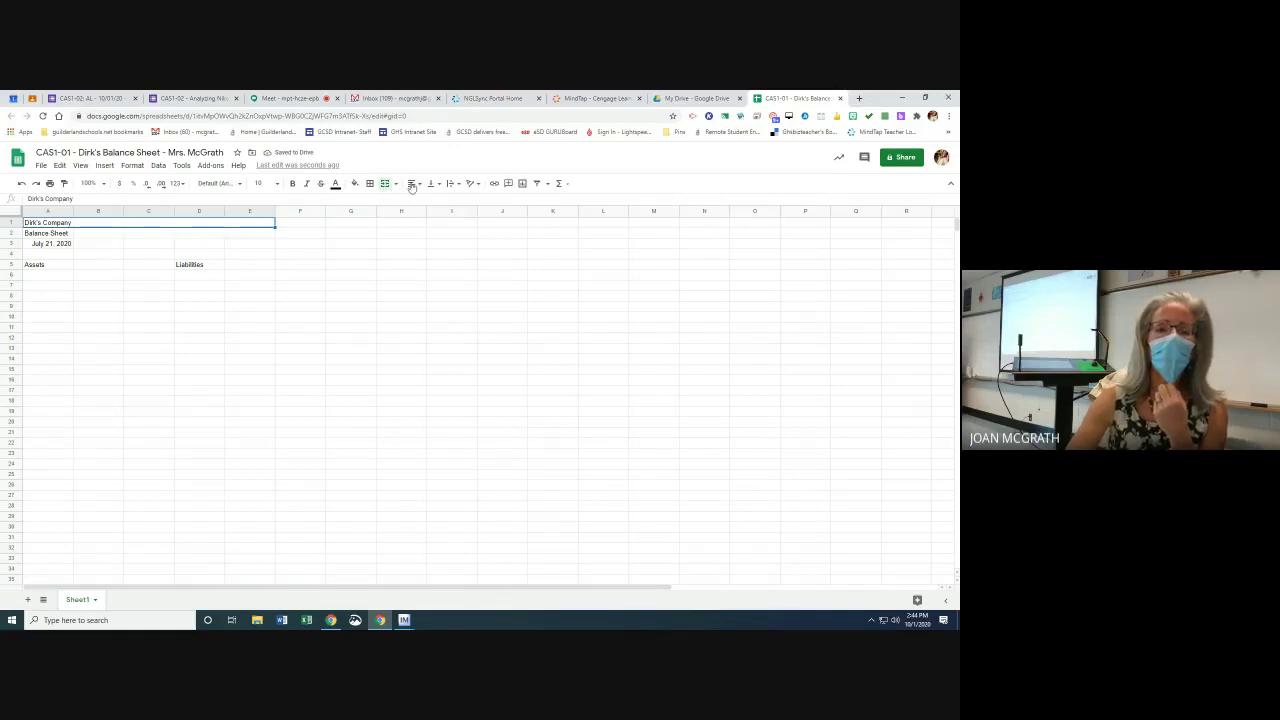
pyautogui.click(417, 185)
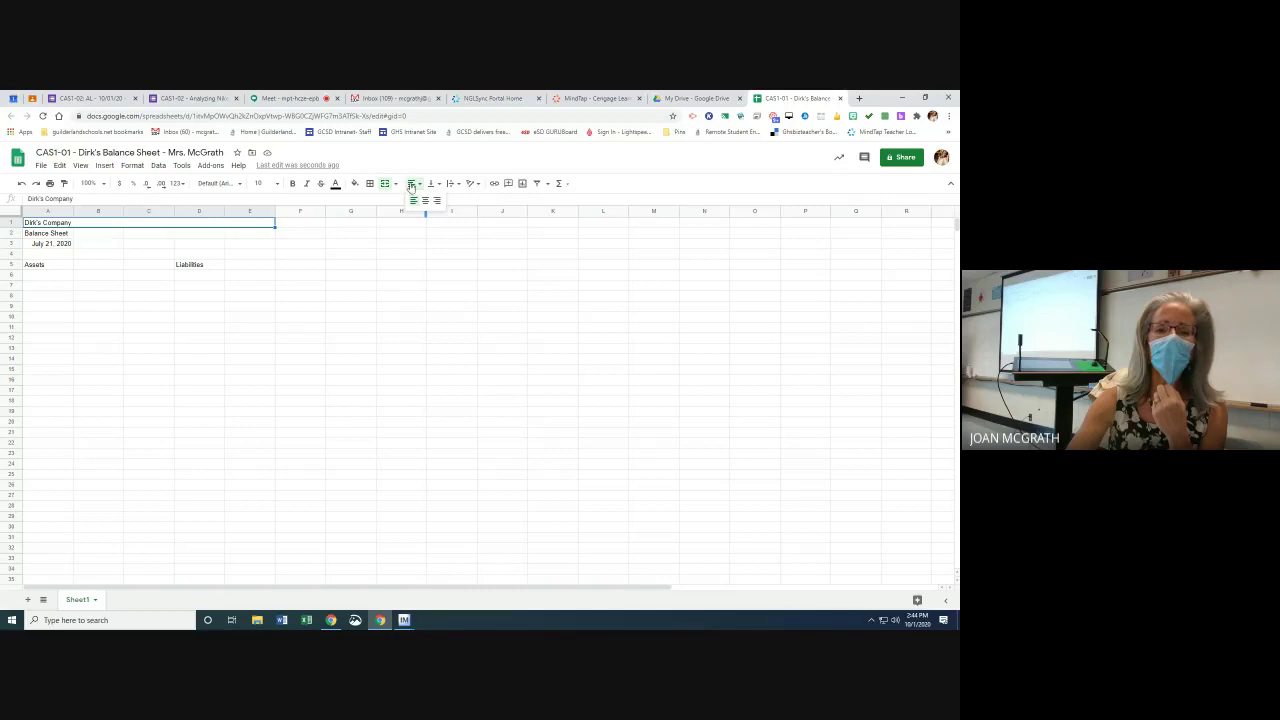
pyautogui.click(425, 201)
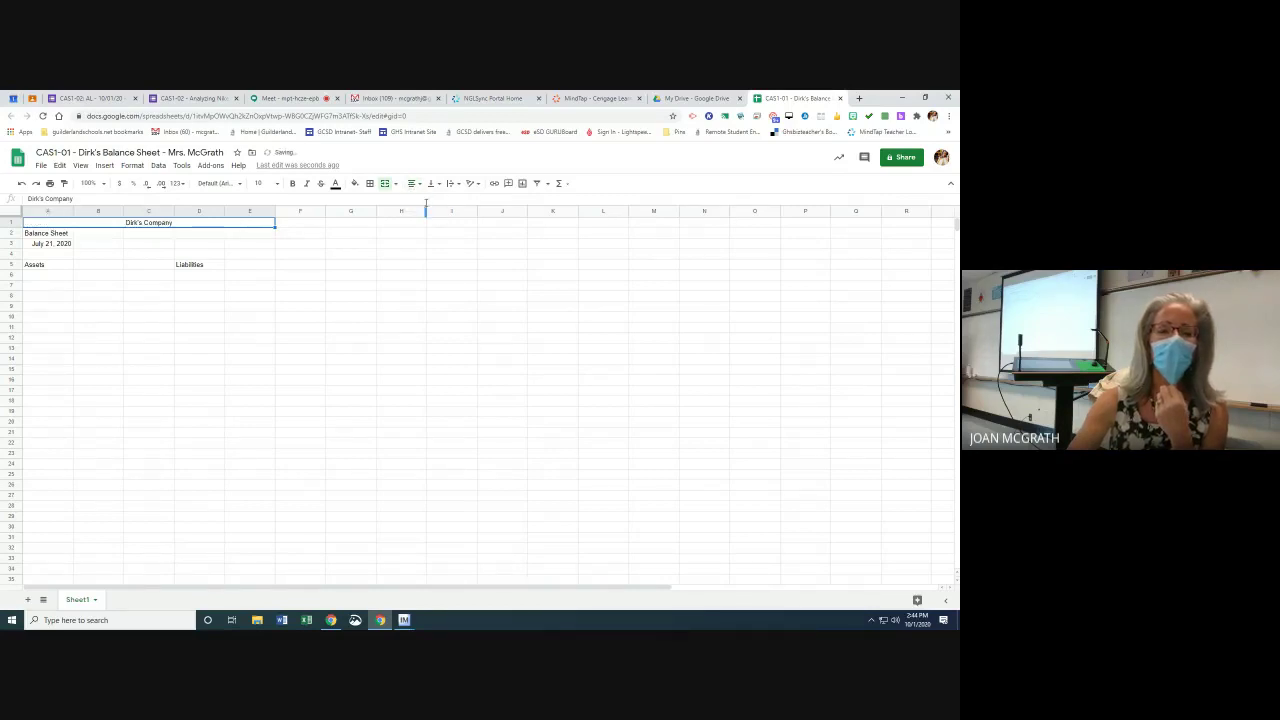
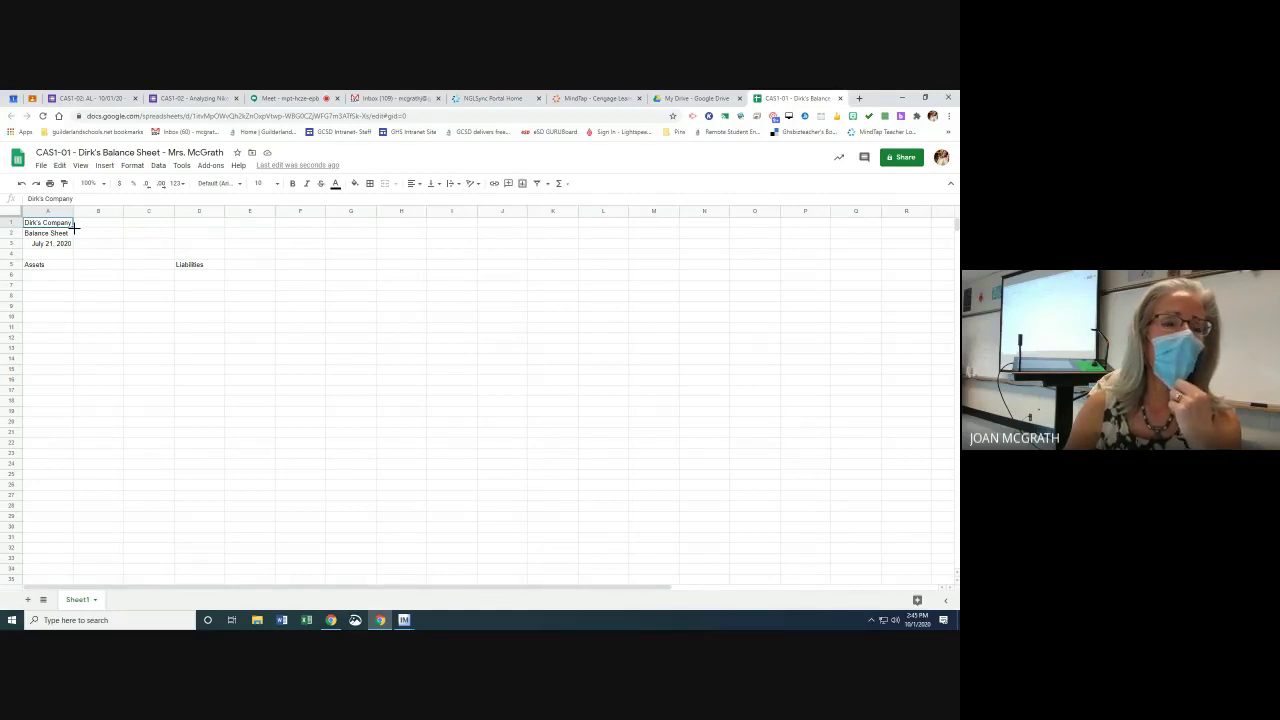
# Try filling the Dirk's Company heading from A1 across row 1 to F1, and undo the fill
pyautogui.moveTo(74, 228); pyautogui.dragTo(279, 228)
pyautogui.click(279, 228)
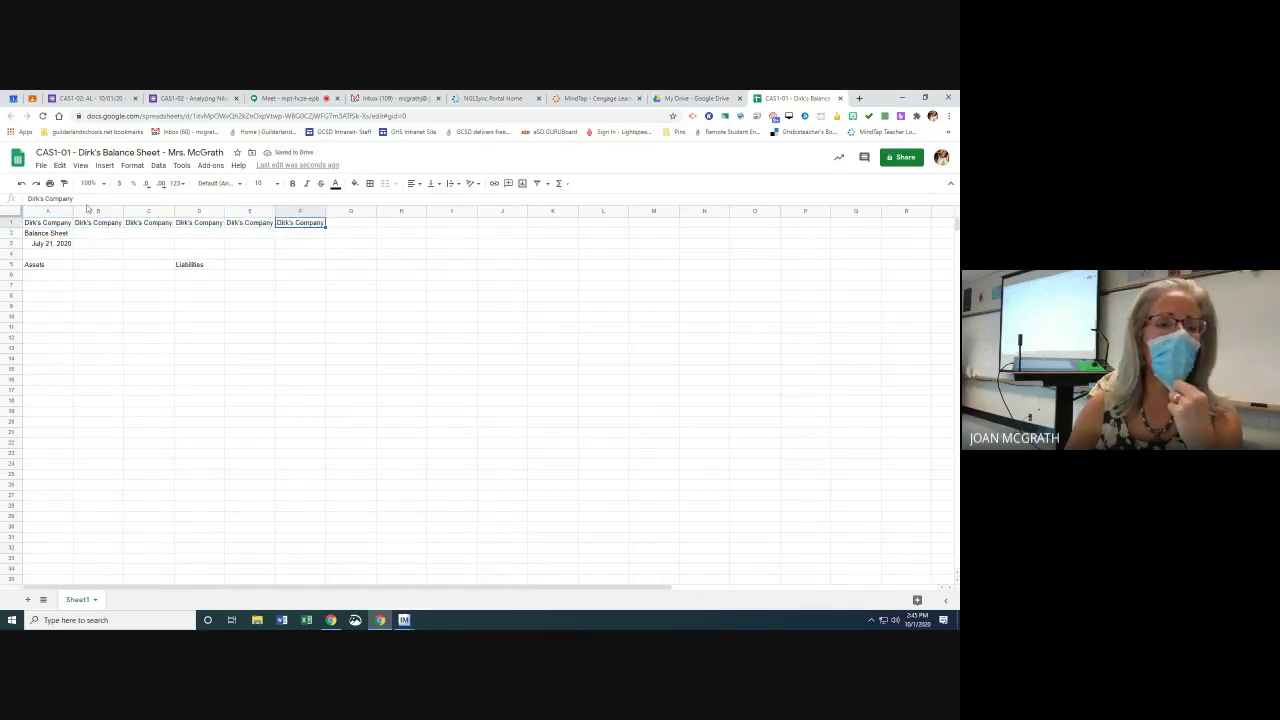
pyautogui.hotkey('ctrl', 'z')
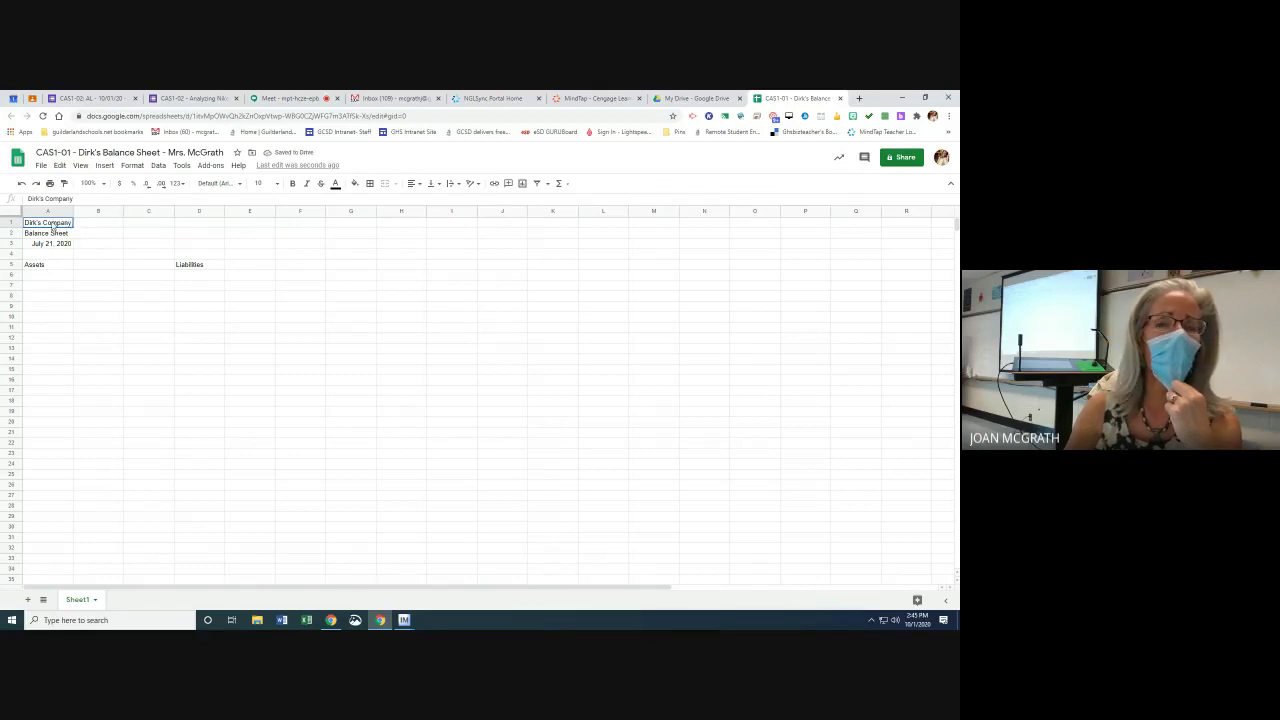
# Merge A1:E1 into one cell and centre the Dirk's Company heading in it
pyautogui.moveTo(50, 226); pyautogui.dragTo(270, 230)
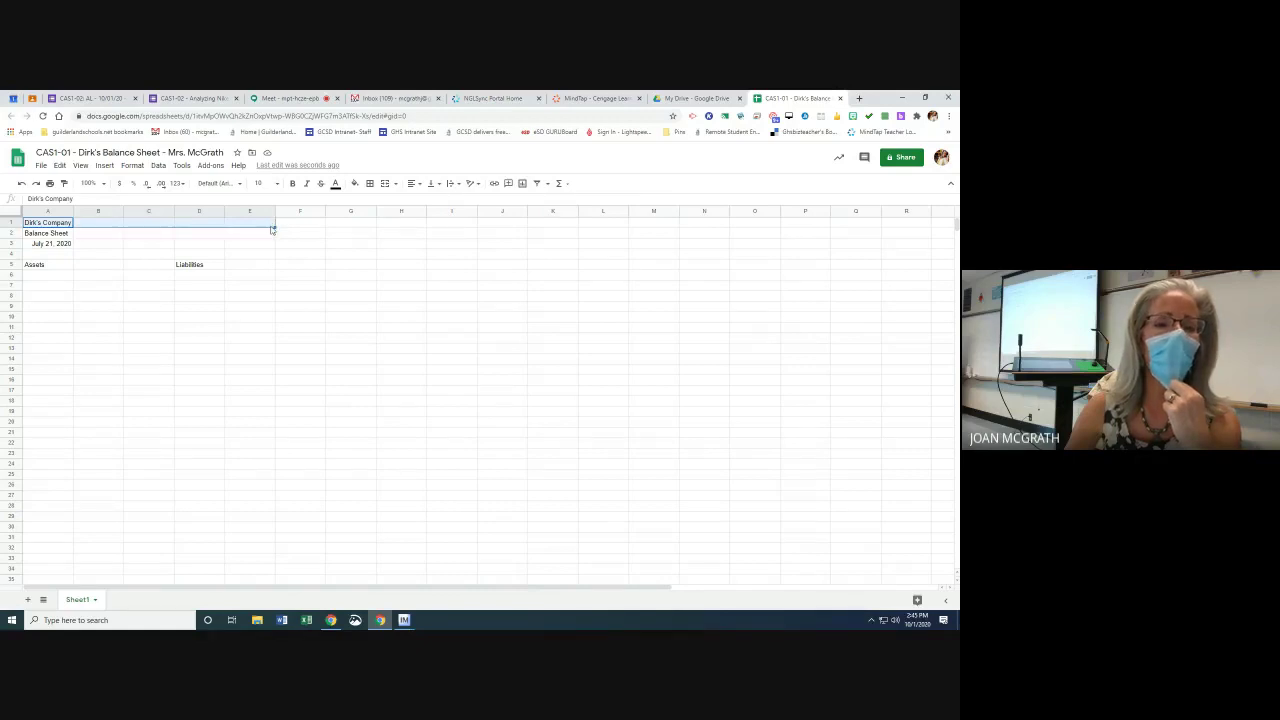
pyautogui.click(386, 188)
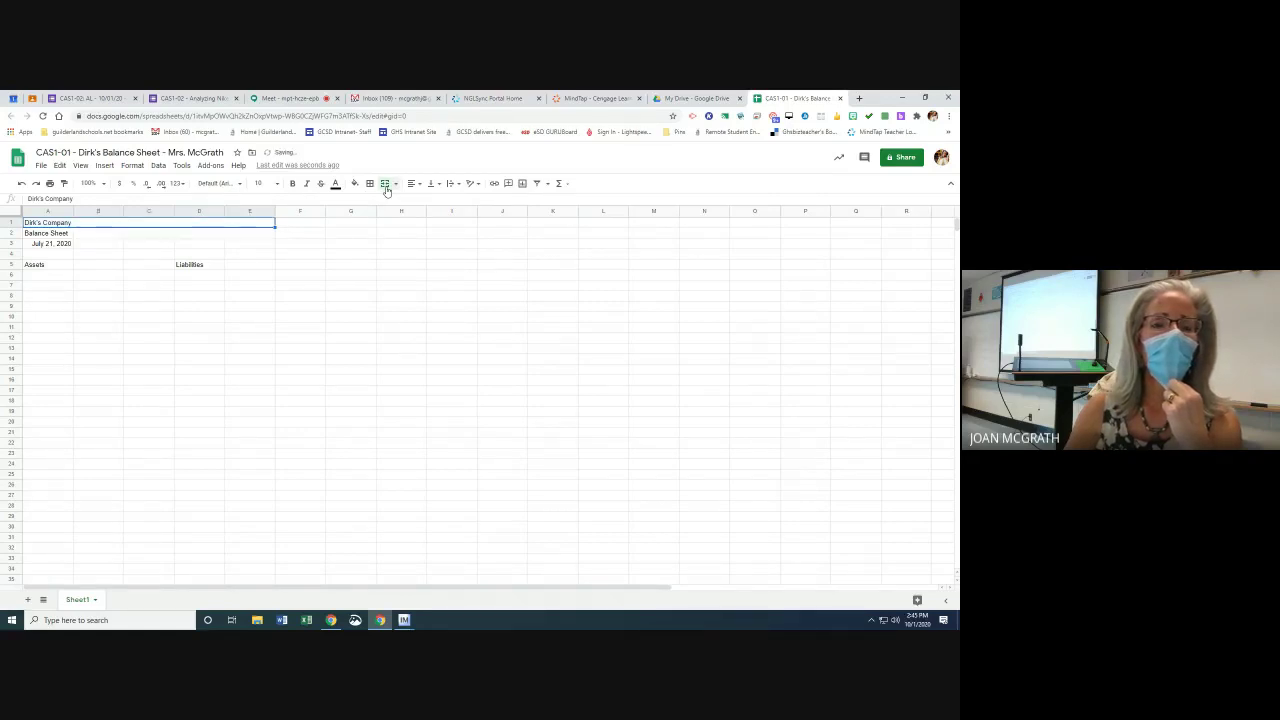
pyautogui.click(416, 188)
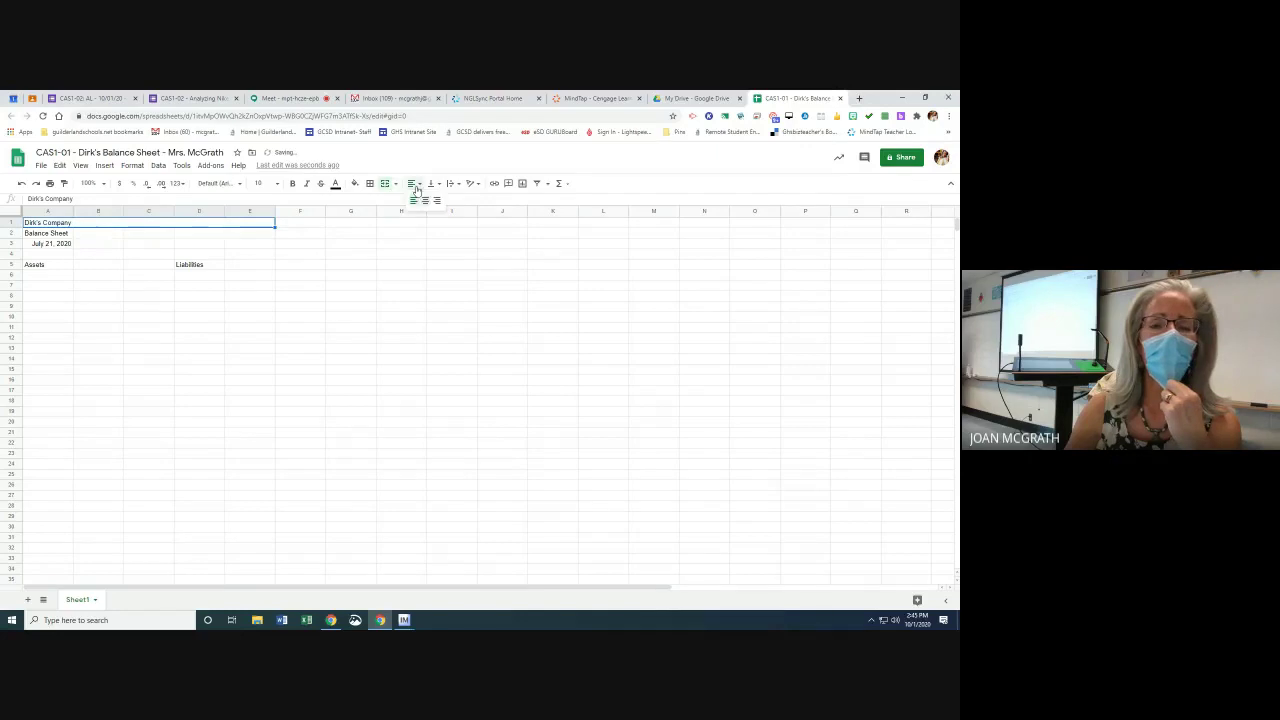
pyautogui.click(425, 200)
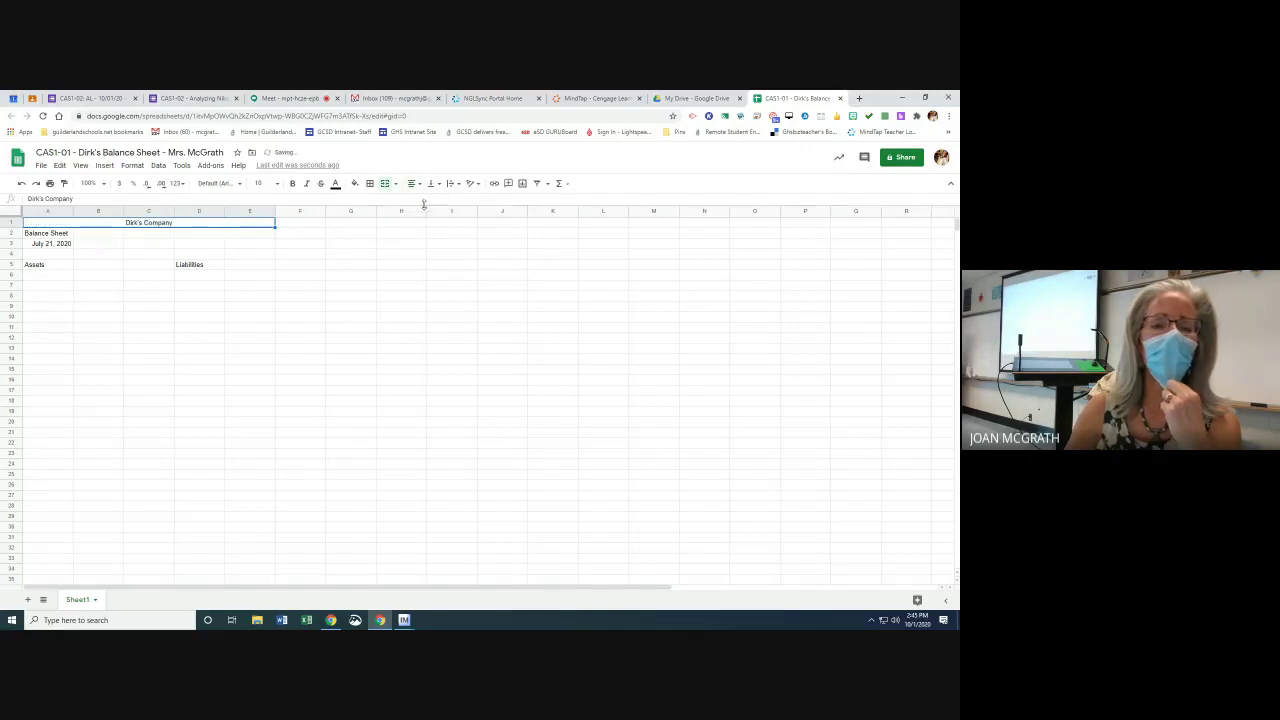
# Merge cells A2:E2 and centre the Balance Sheet heading across them
pyautogui.click(47, 234)
pyautogui.moveTo(50, 238); pyautogui.dragTo(263, 236)
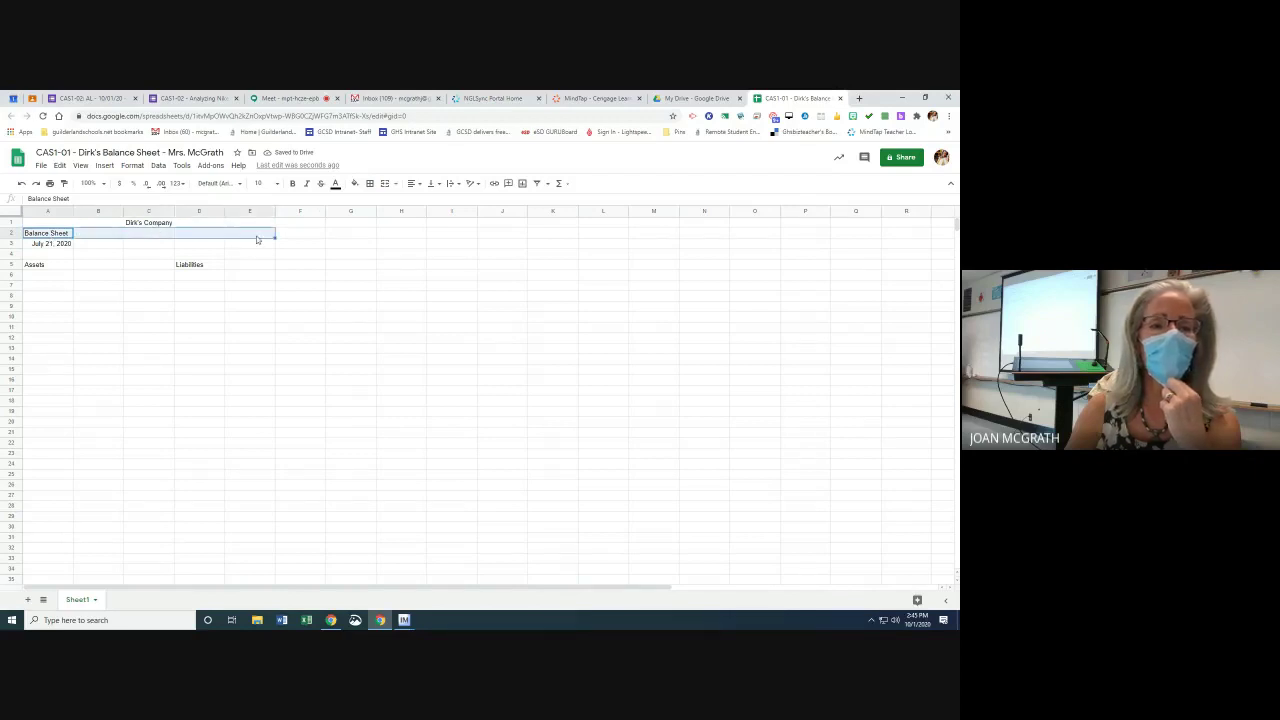
pyautogui.click(384, 184)
pyautogui.click(413, 184)
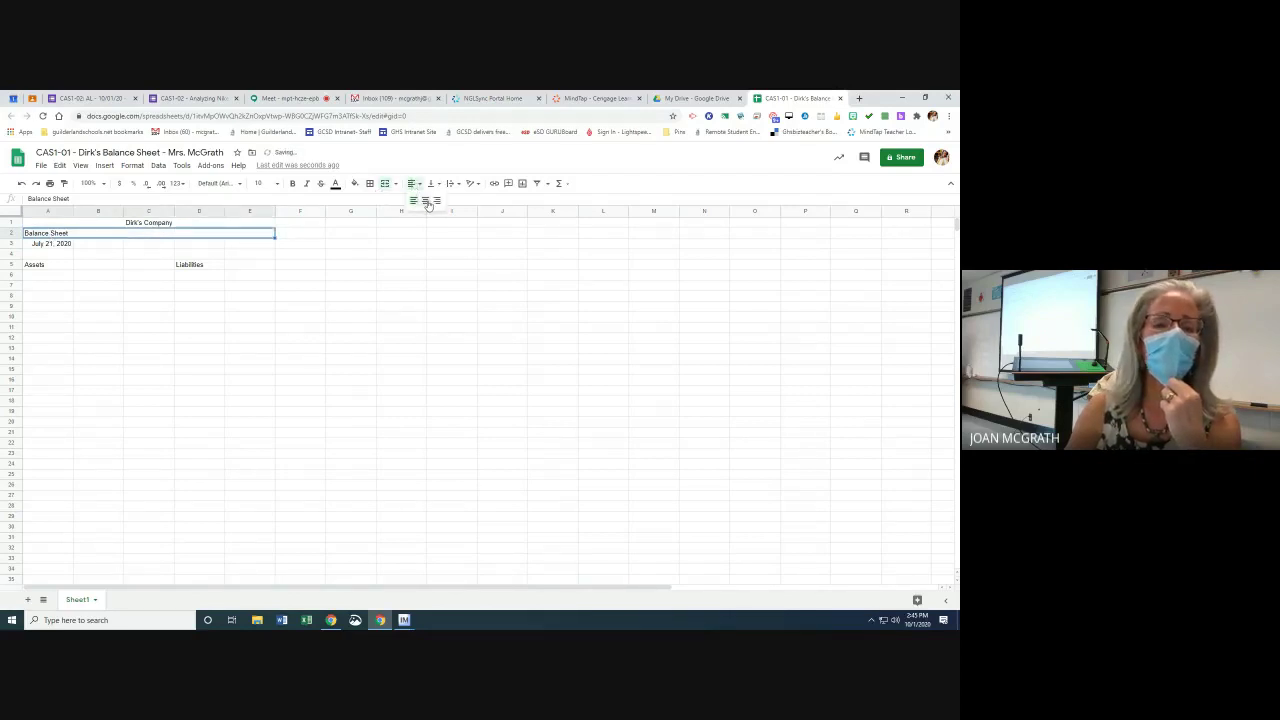
pyautogui.click(426, 201)
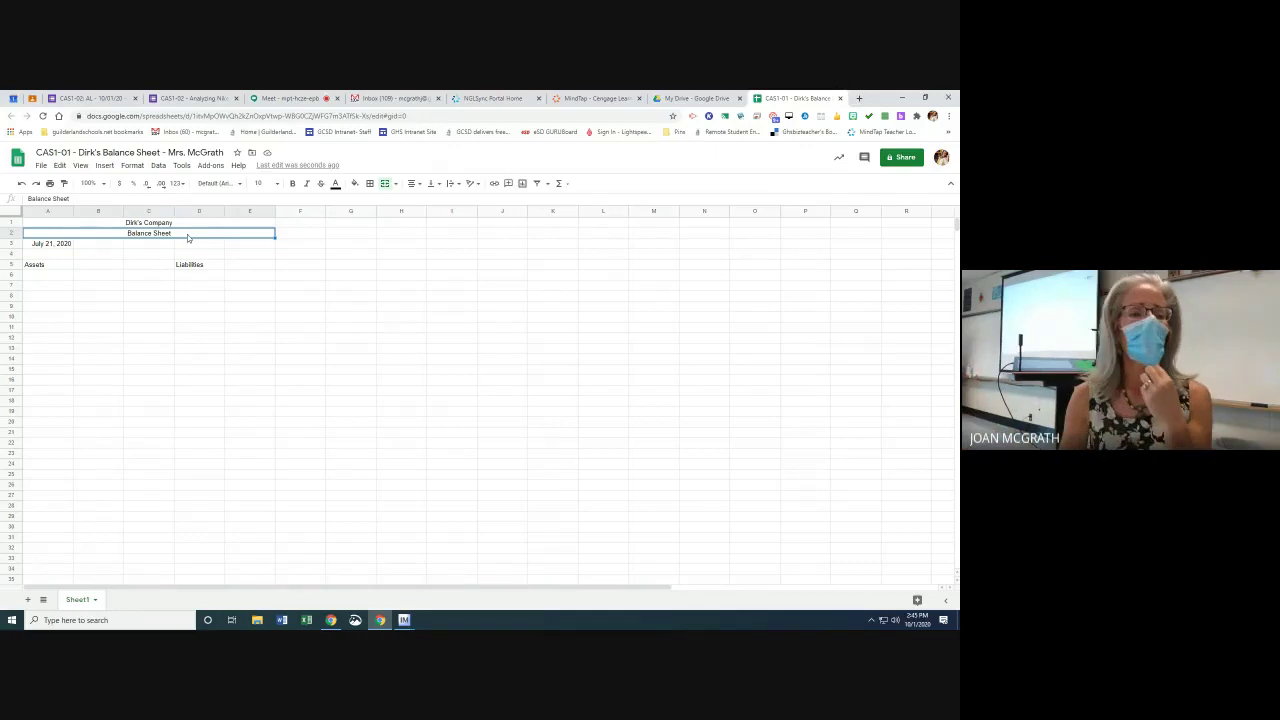
# Merge cells A3:E3 and centre the July 21, 2020 date line across them
pyautogui.click(55, 245)
pyautogui.moveTo(70, 245); pyautogui.dragTo(262, 252)
pyautogui.click(388, 186)
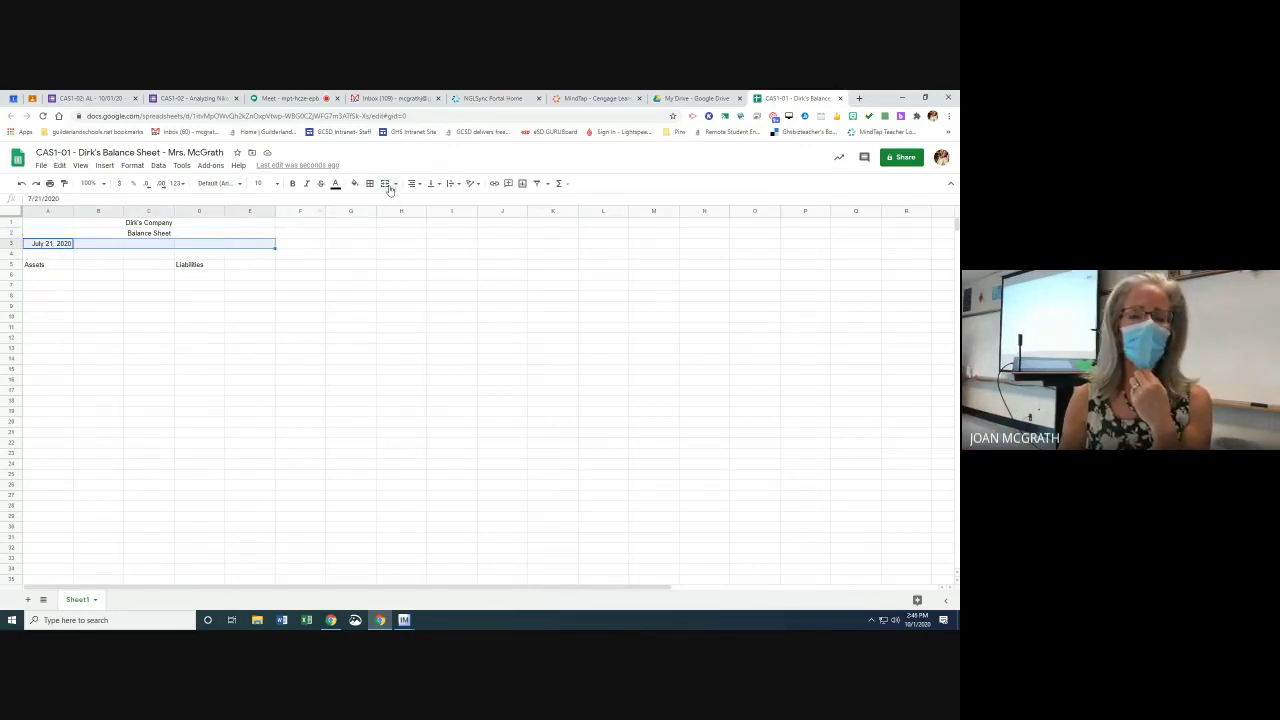
pyautogui.click(414, 188)
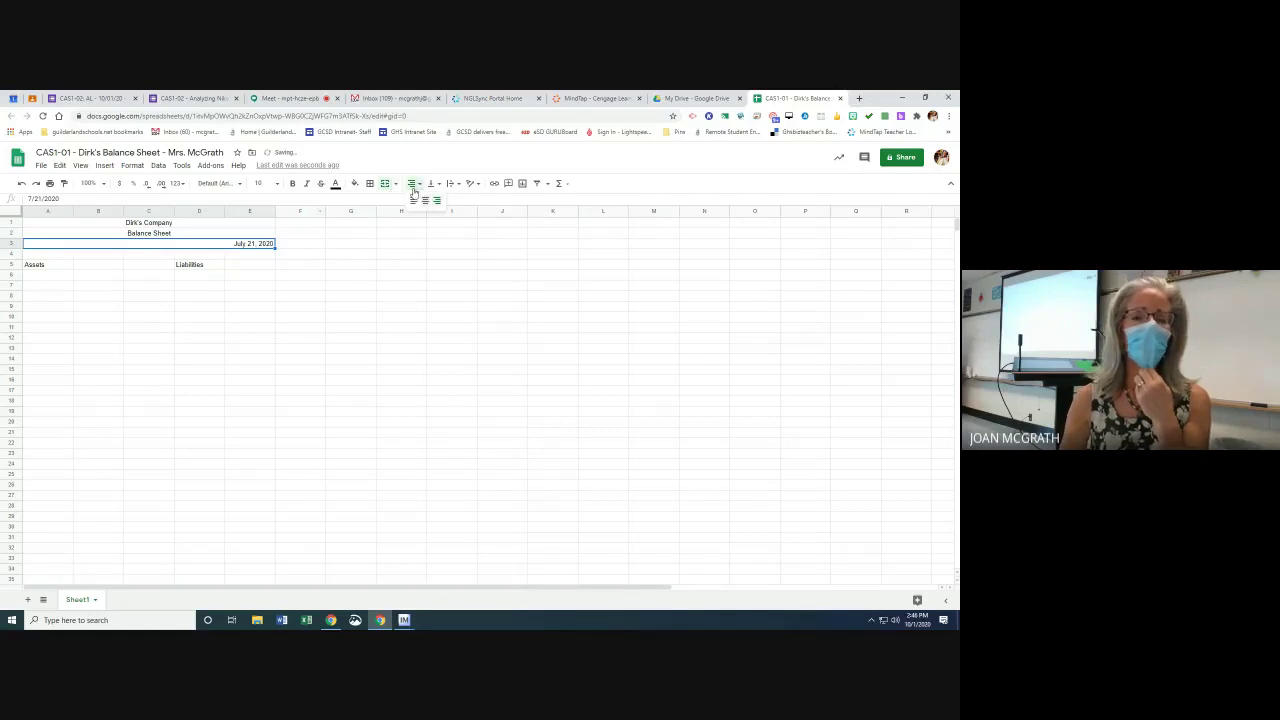
pyautogui.click(425, 200)
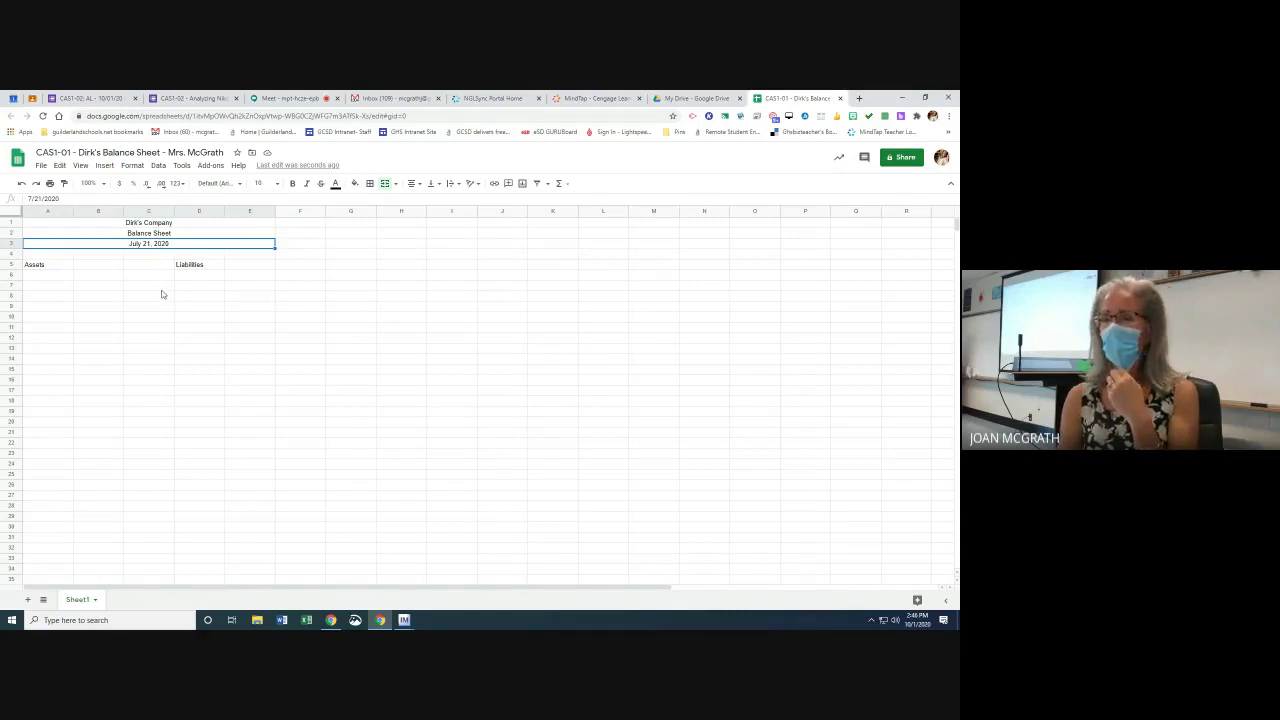
# Undo the centring and the merge of the date line in row 3
pyautogui.click(93, 256)
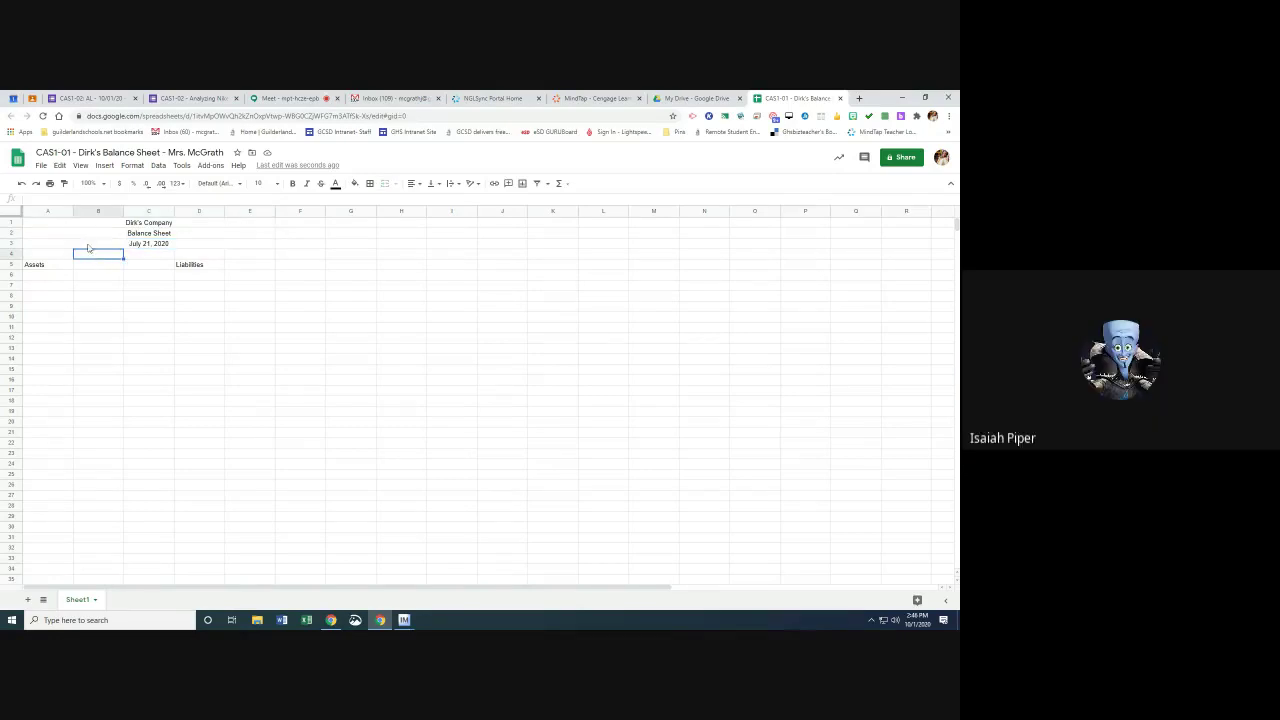
pyautogui.click(88, 246)
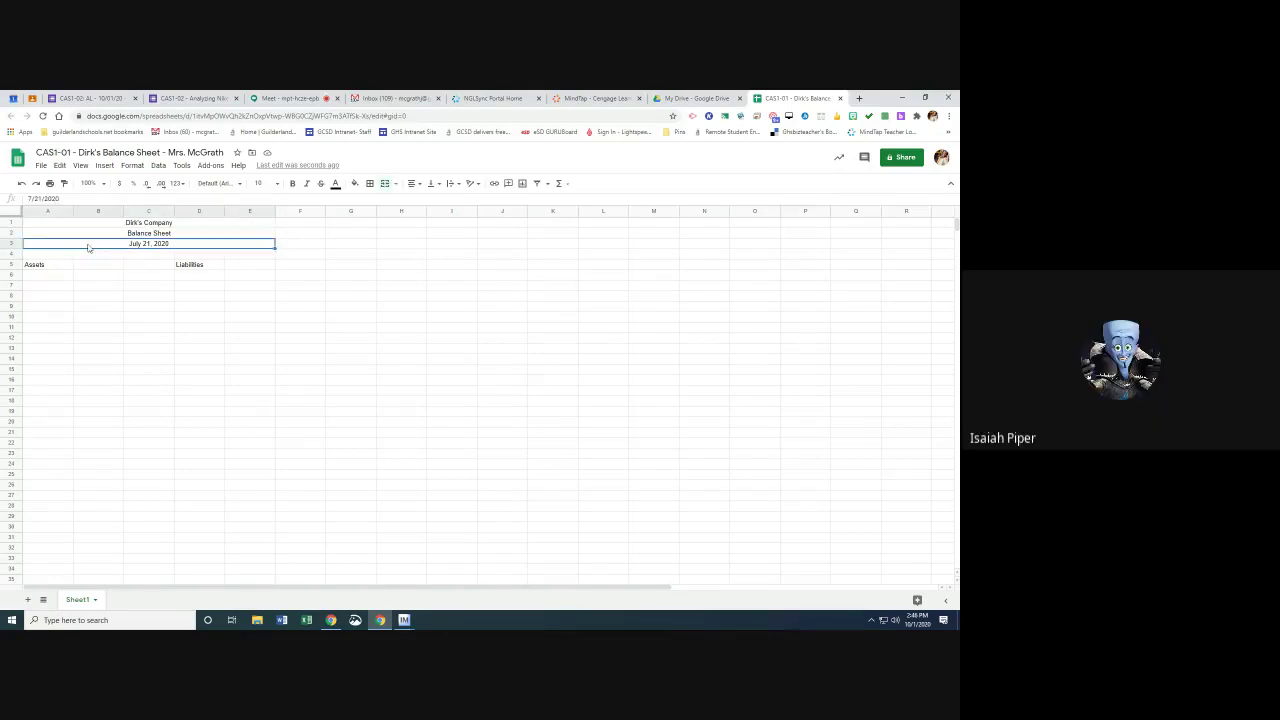
pyautogui.click(21, 184)
pyautogui.click(21, 184)
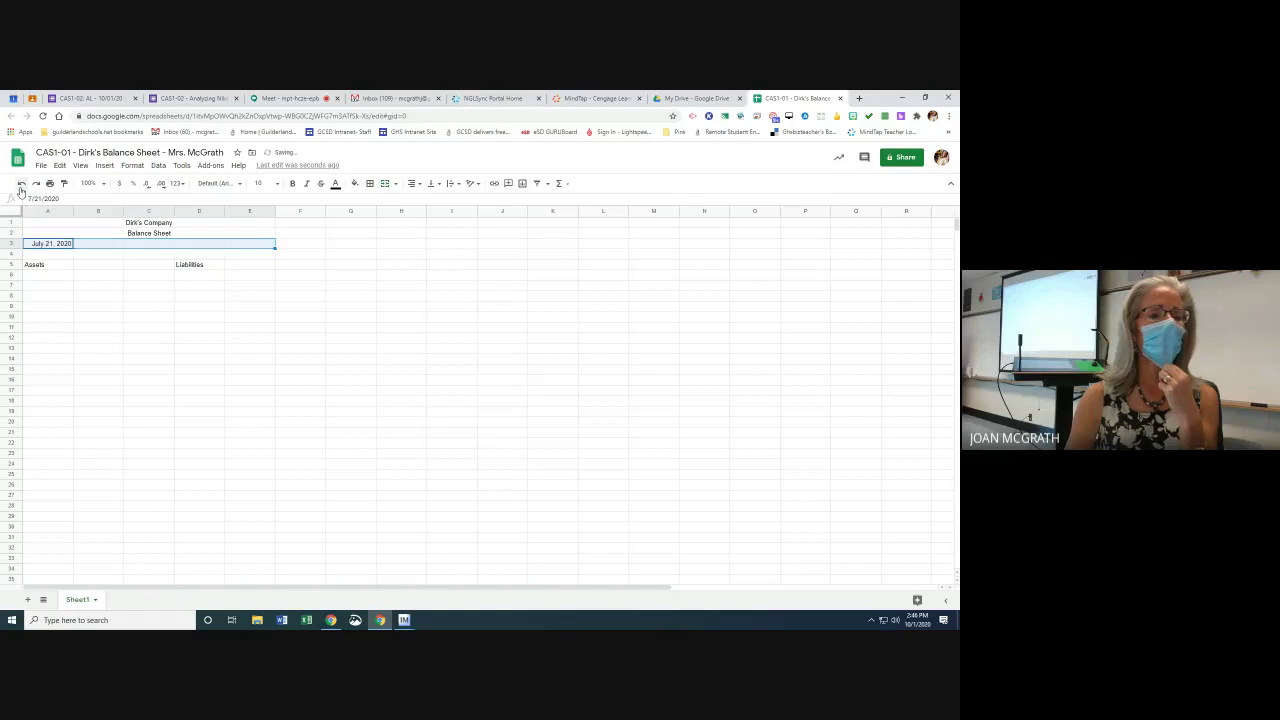
# Merge cells A3:E3 again and centre the July 21, 2020 date line across them
pyautogui.click(54, 272)
pyautogui.click(44, 240)
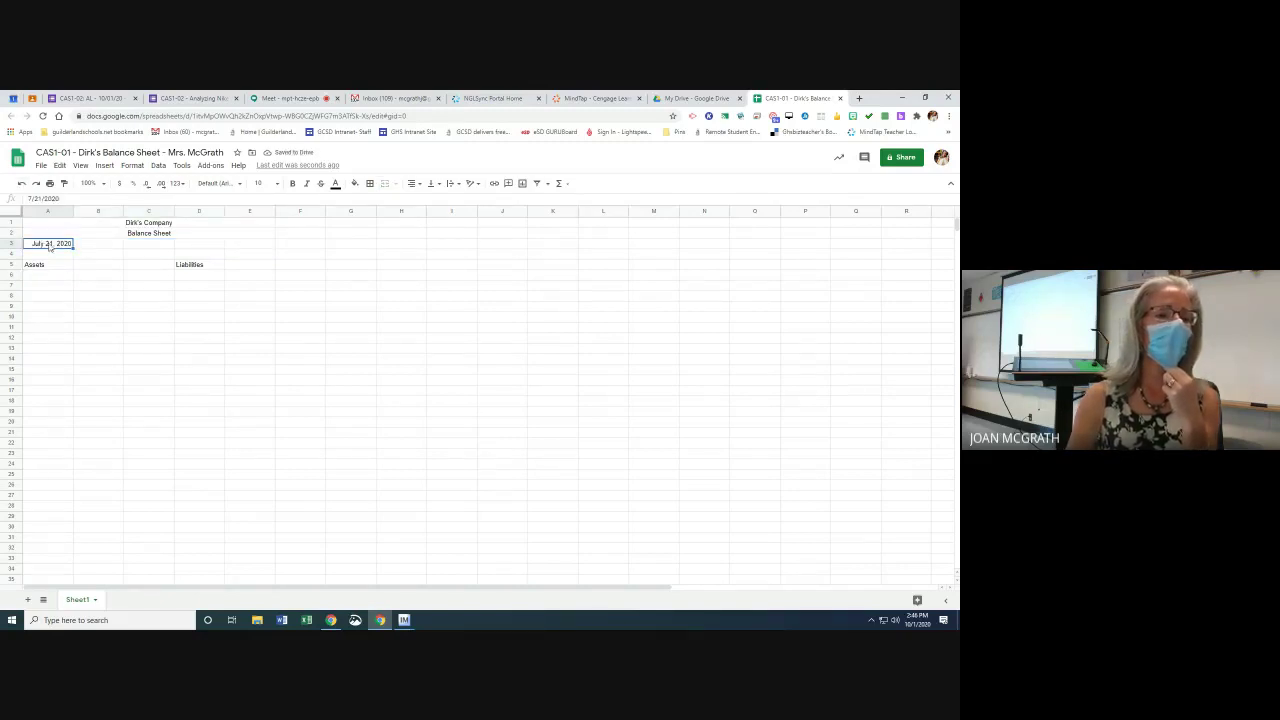
pyautogui.moveTo(50, 246); pyautogui.dragTo(256, 245)
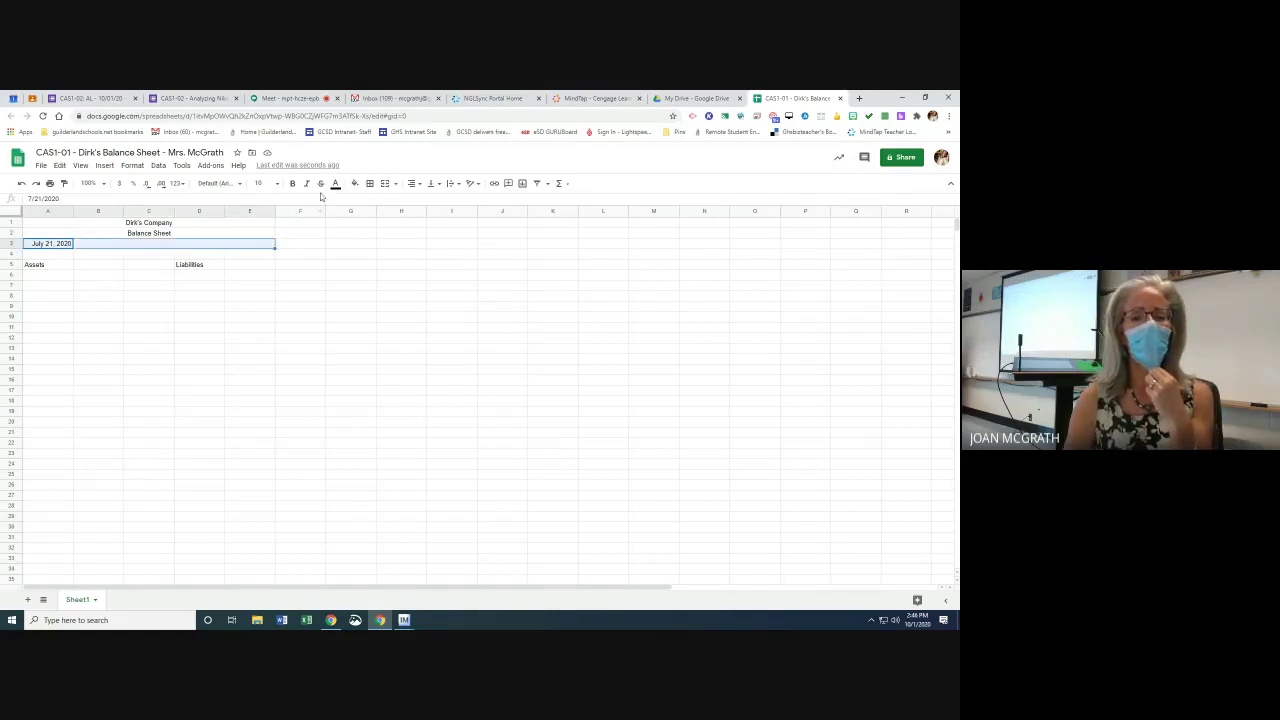
pyautogui.click(386, 184)
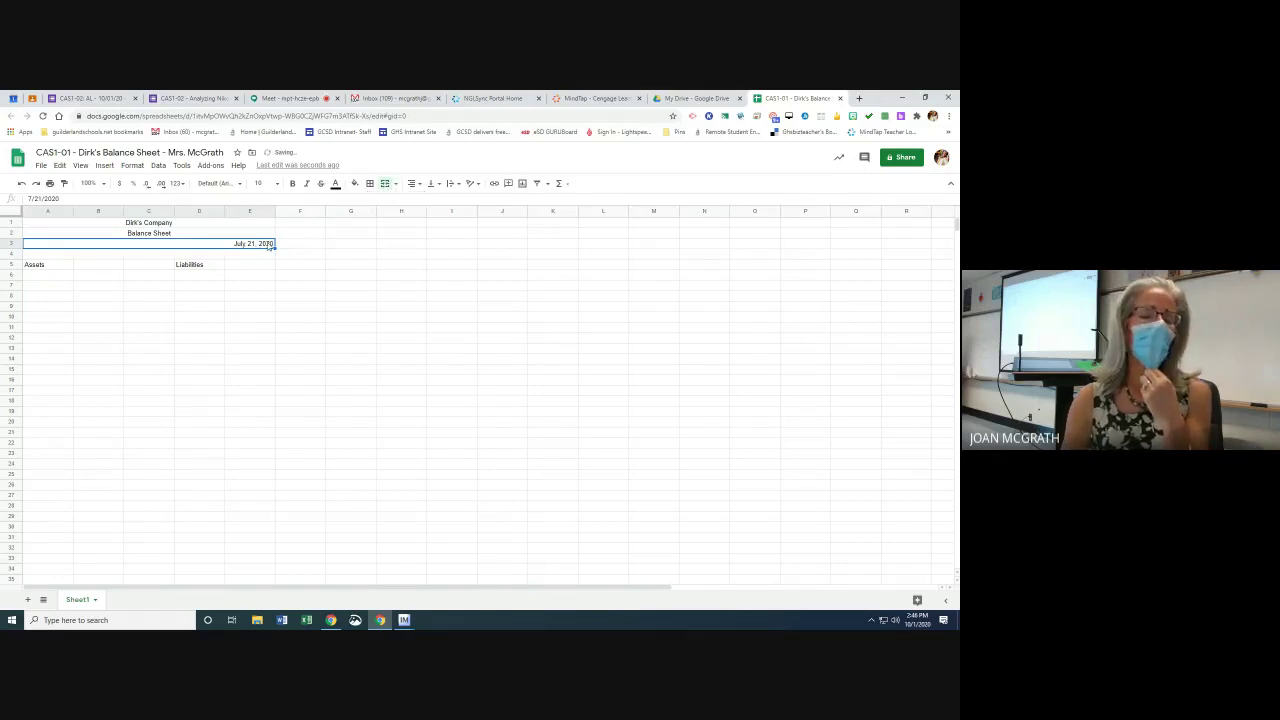
pyautogui.click(415, 184)
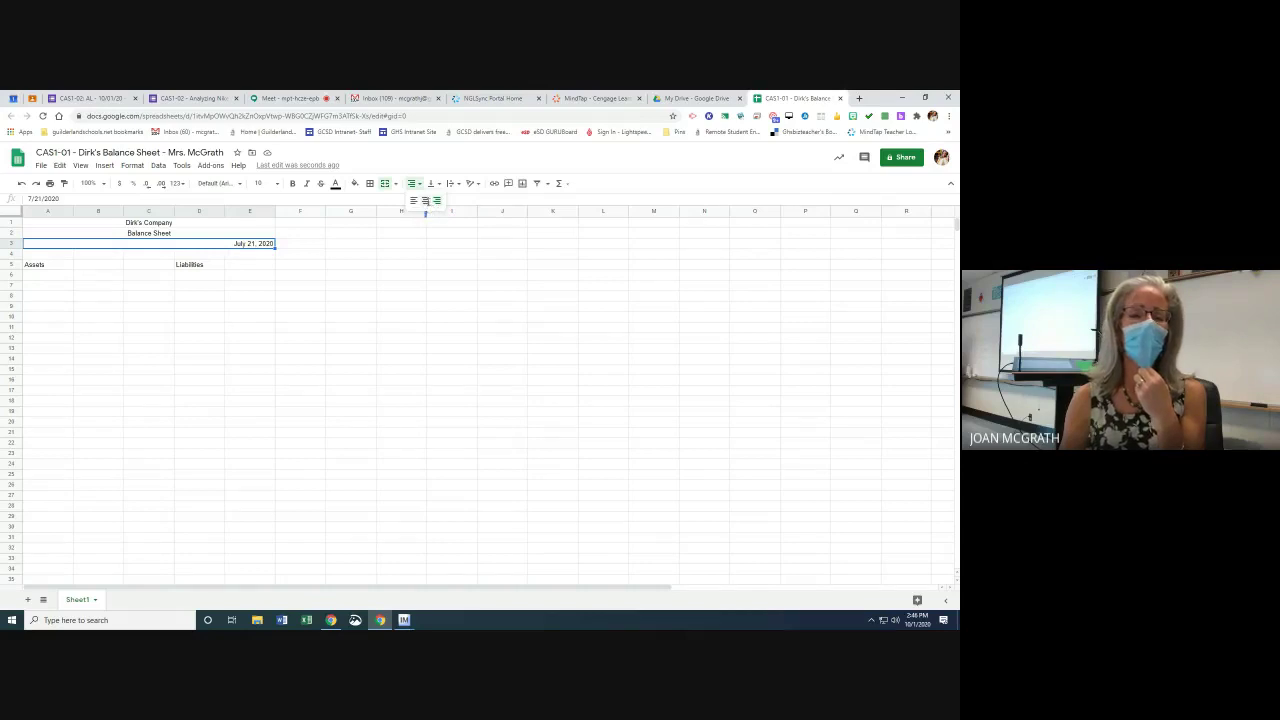
pyautogui.click(427, 202)
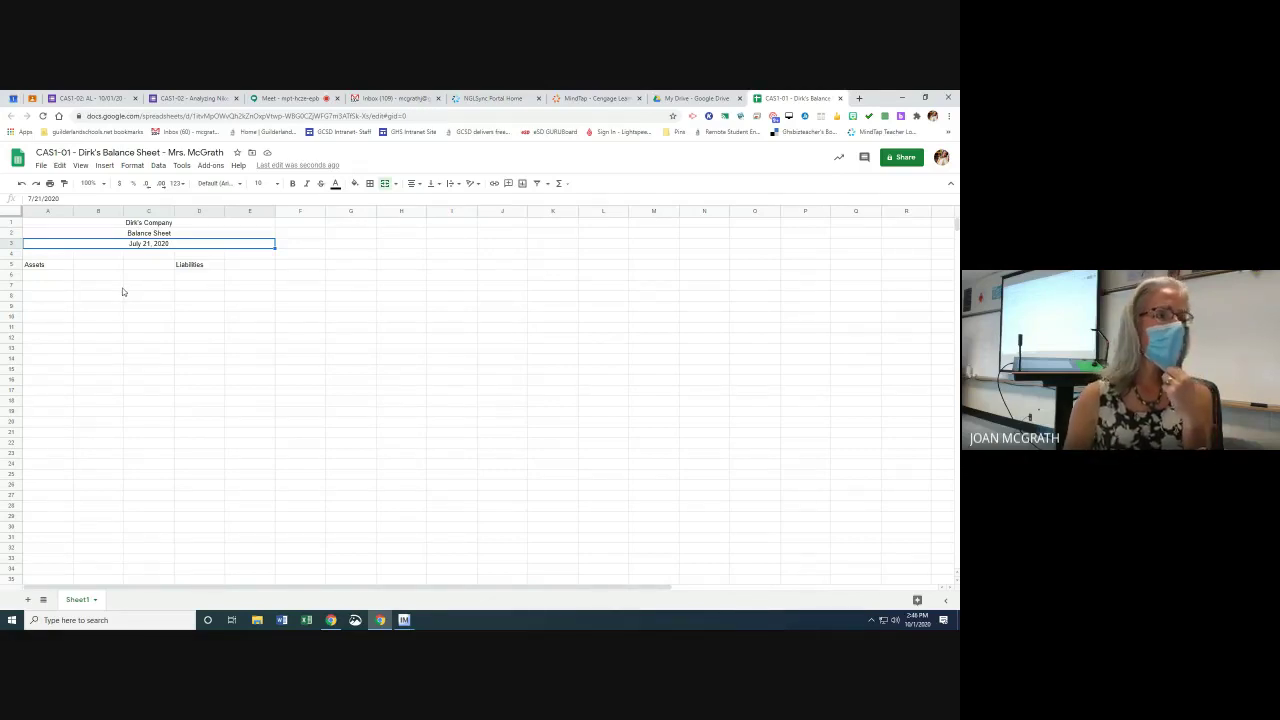
# Merge cells A5:B5 and centre the Assets heading across them
pyautogui.click(57, 268)
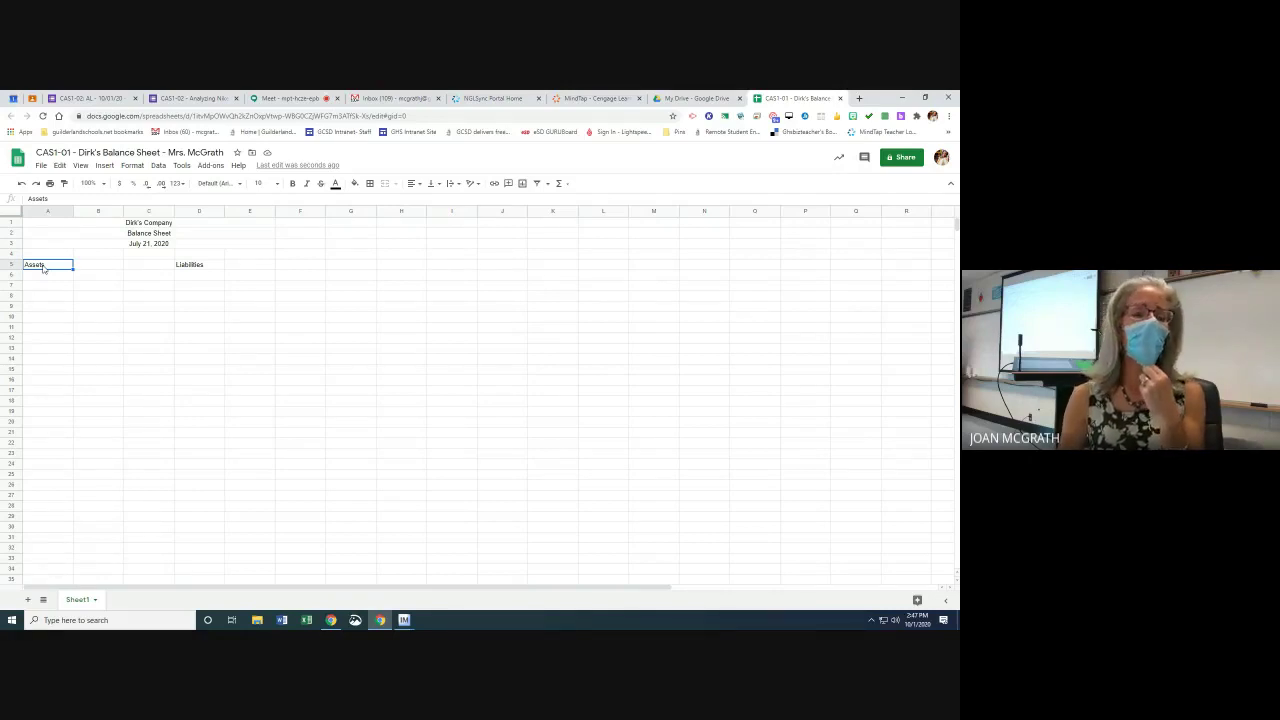
pyautogui.moveTo(43, 269); pyautogui.dragTo(92, 268)
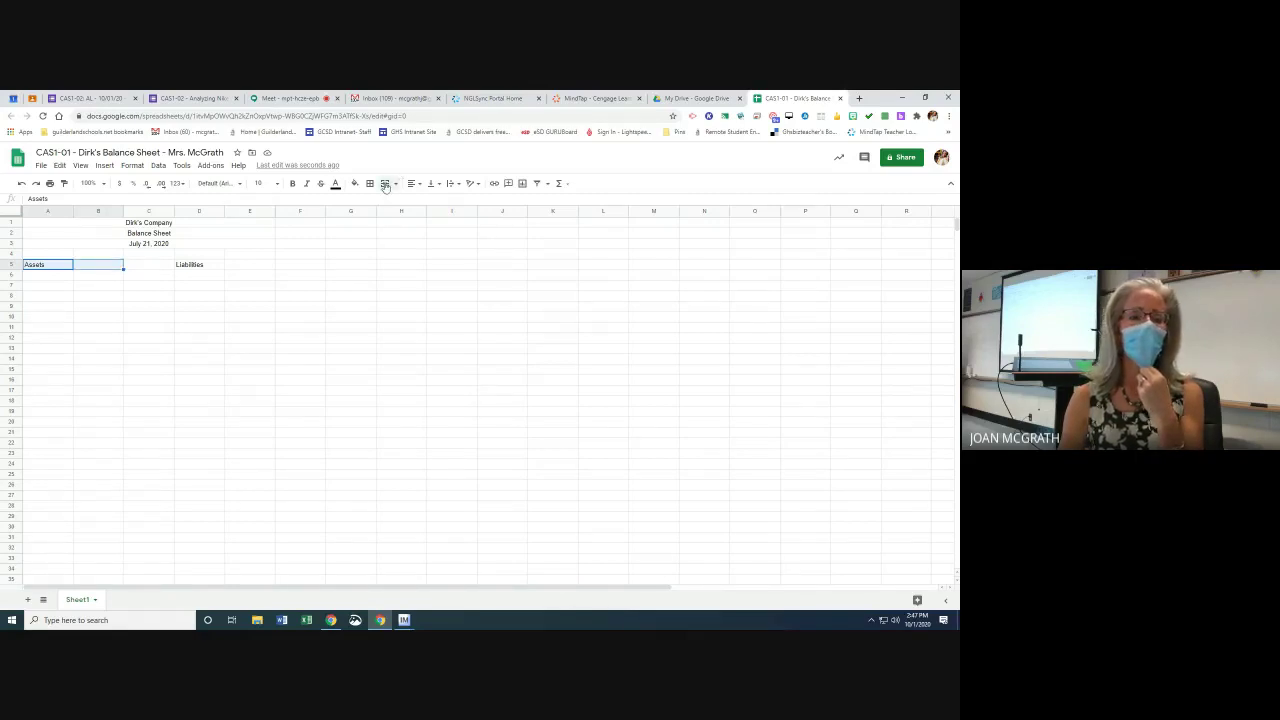
pyautogui.click(384, 184)
pyautogui.click(411, 184)
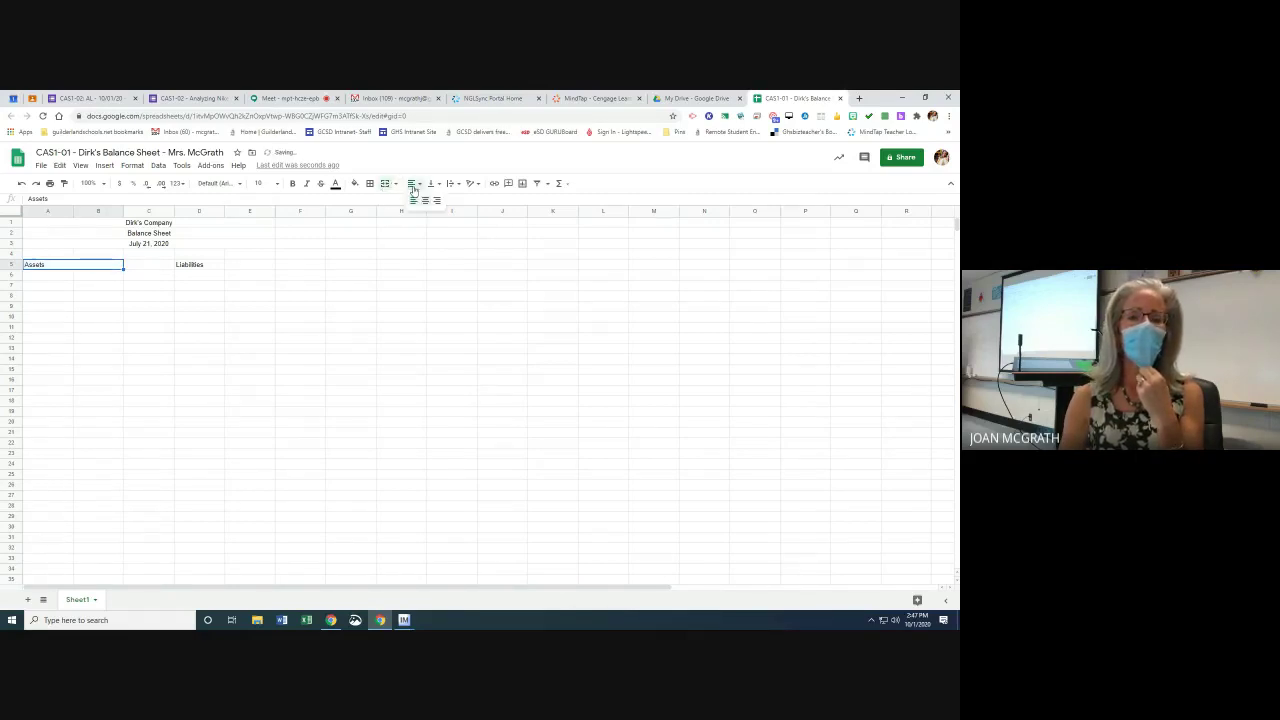
pyautogui.click(418, 198)
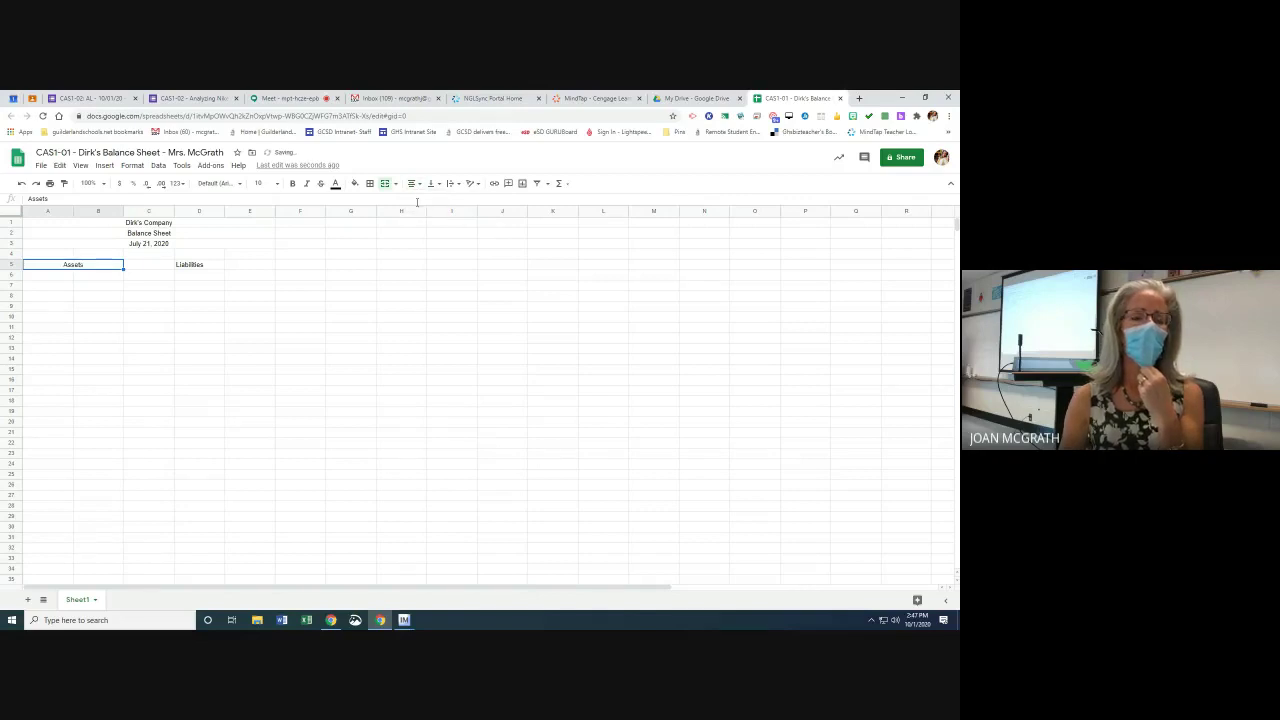
# Merge cells D5:E5 and centre the Liabilities heading across them
pyautogui.click(199, 268)
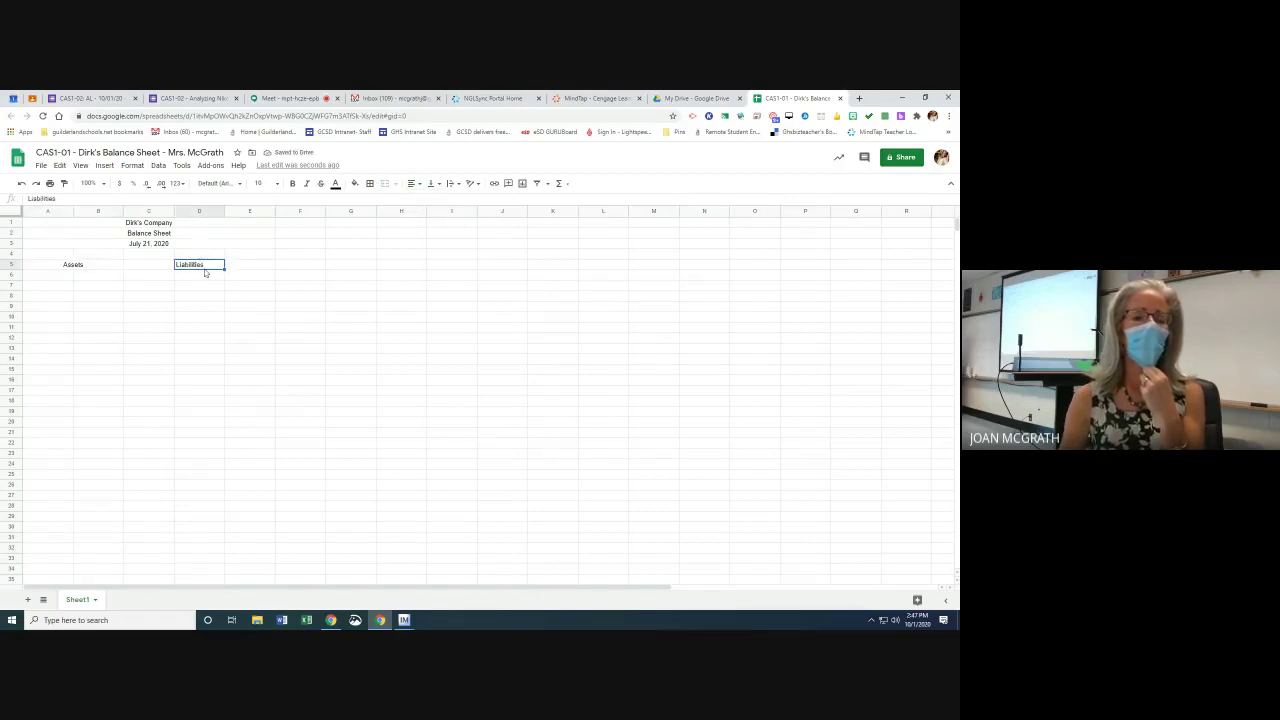
pyautogui.moveTo(205, 268); pyautogui.dragTo(247, 269)
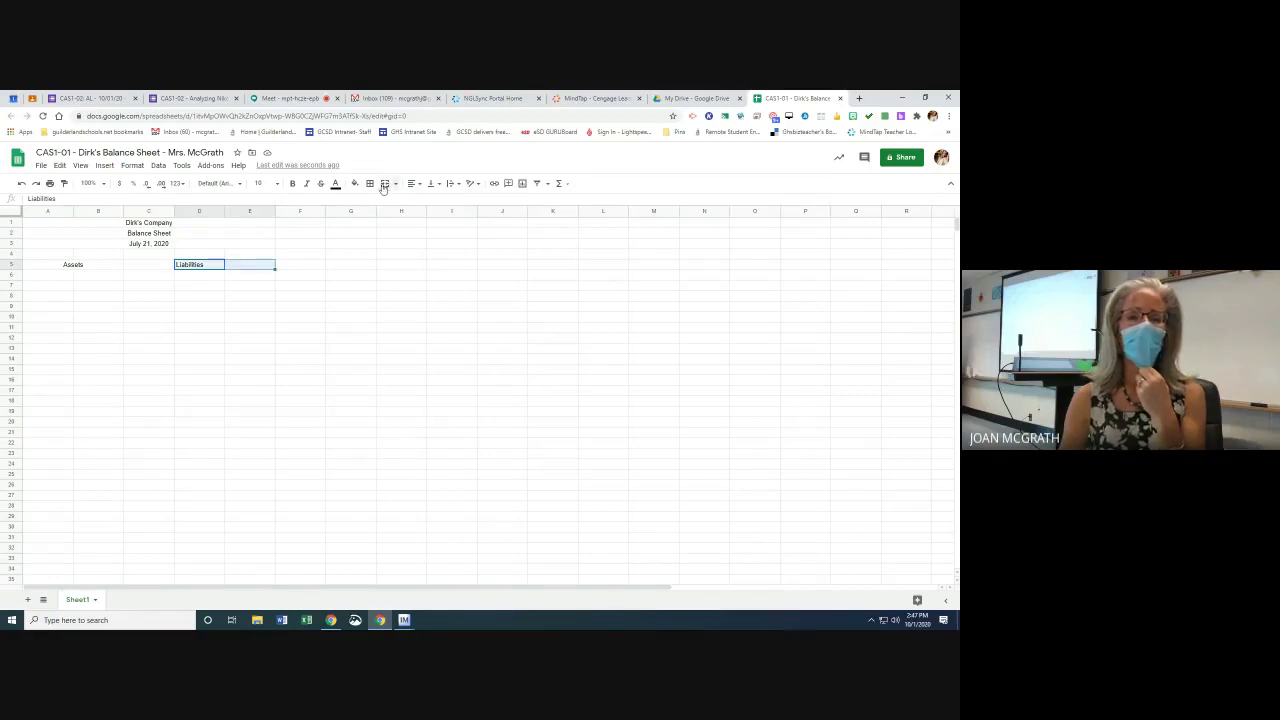
pyautogui.click(384, 185)
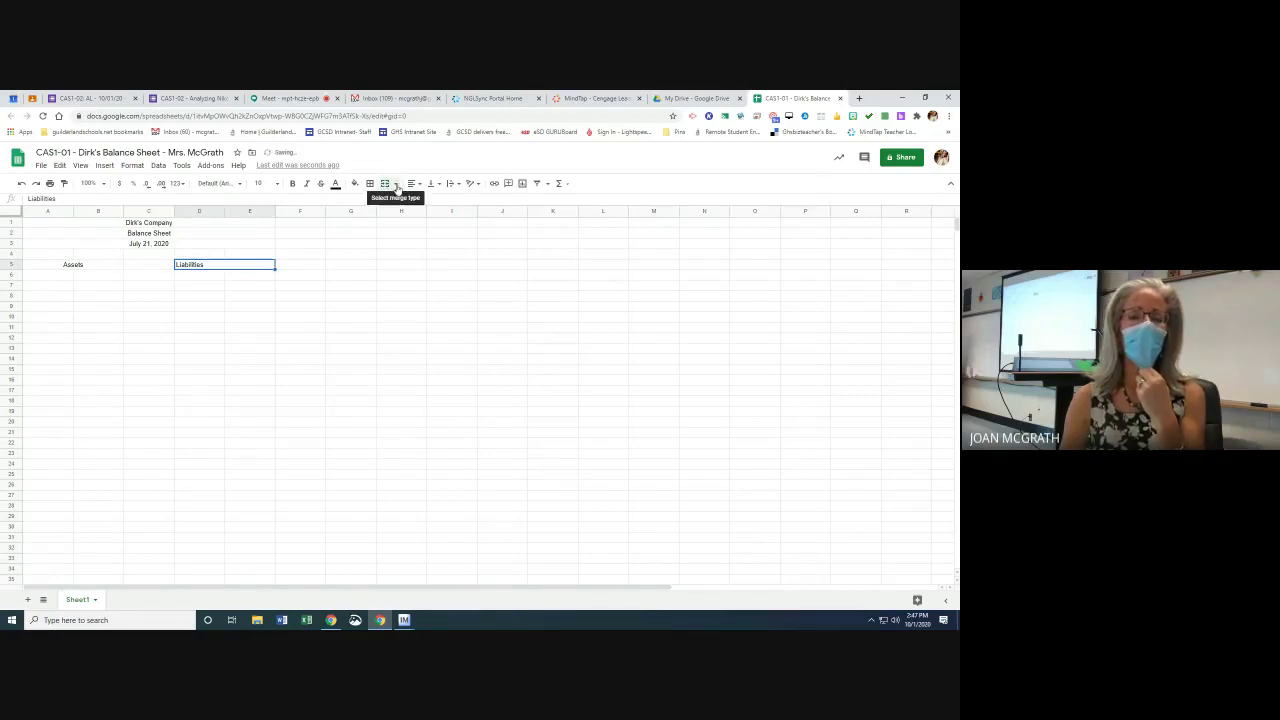
pyautogui.click(411, 184)
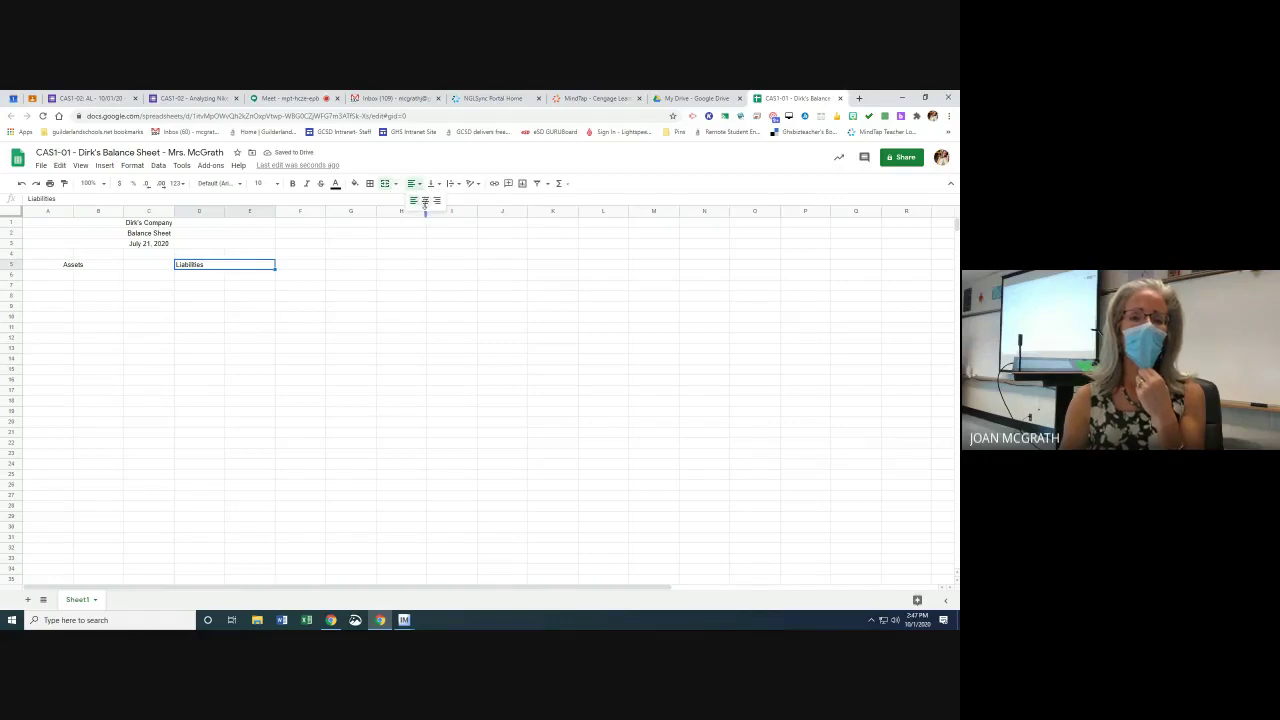
pyautogui.click(424, 201)
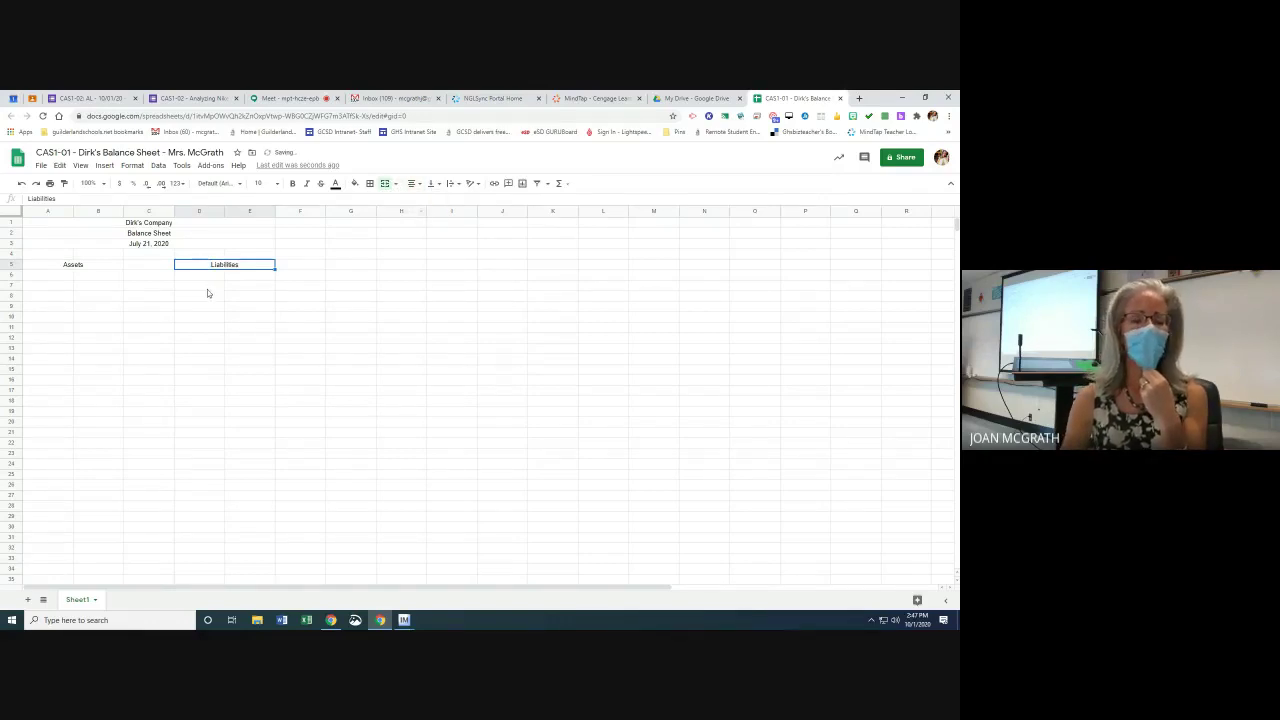
# Narrow the empty column C between the Assets and Liabilities sections to a little over half its width
pyautogui.click(157, 266)
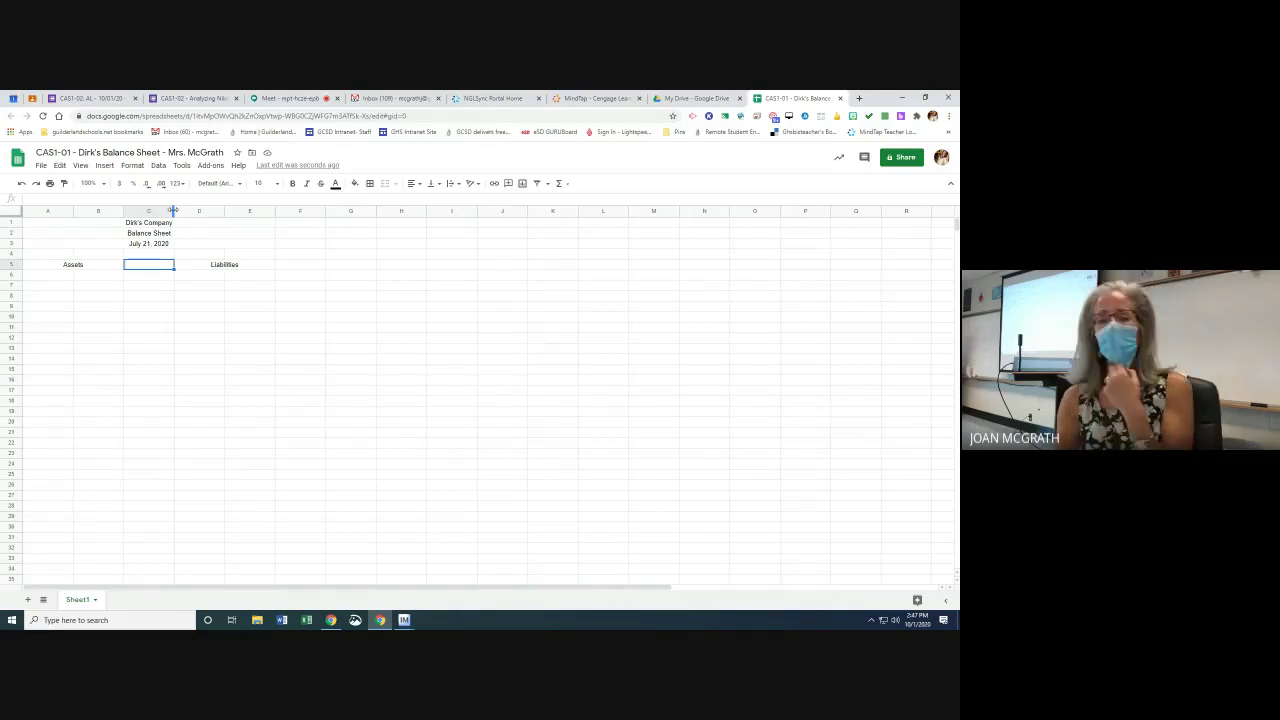
pyautogui.moveTo(173, 210); pyautogui.dragTo(156, 210)
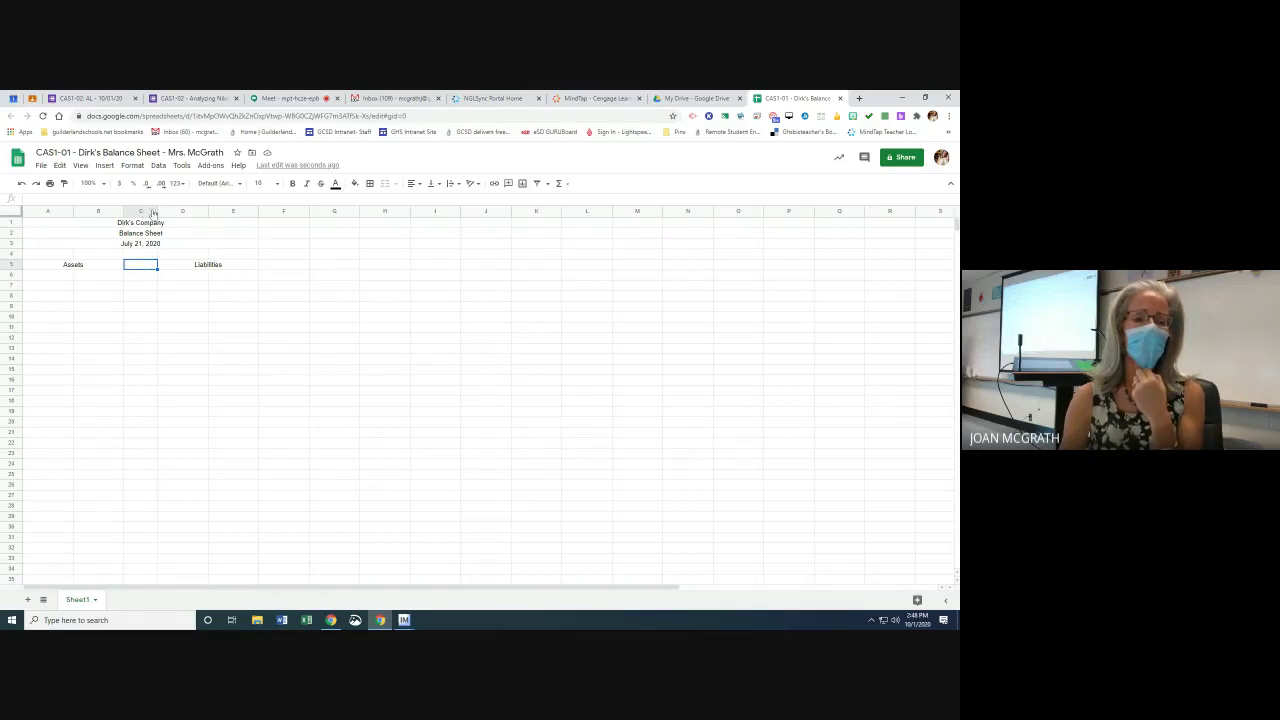
pyautogui.moveTo(157, 211); pyautogui.dragTo(152, 212)
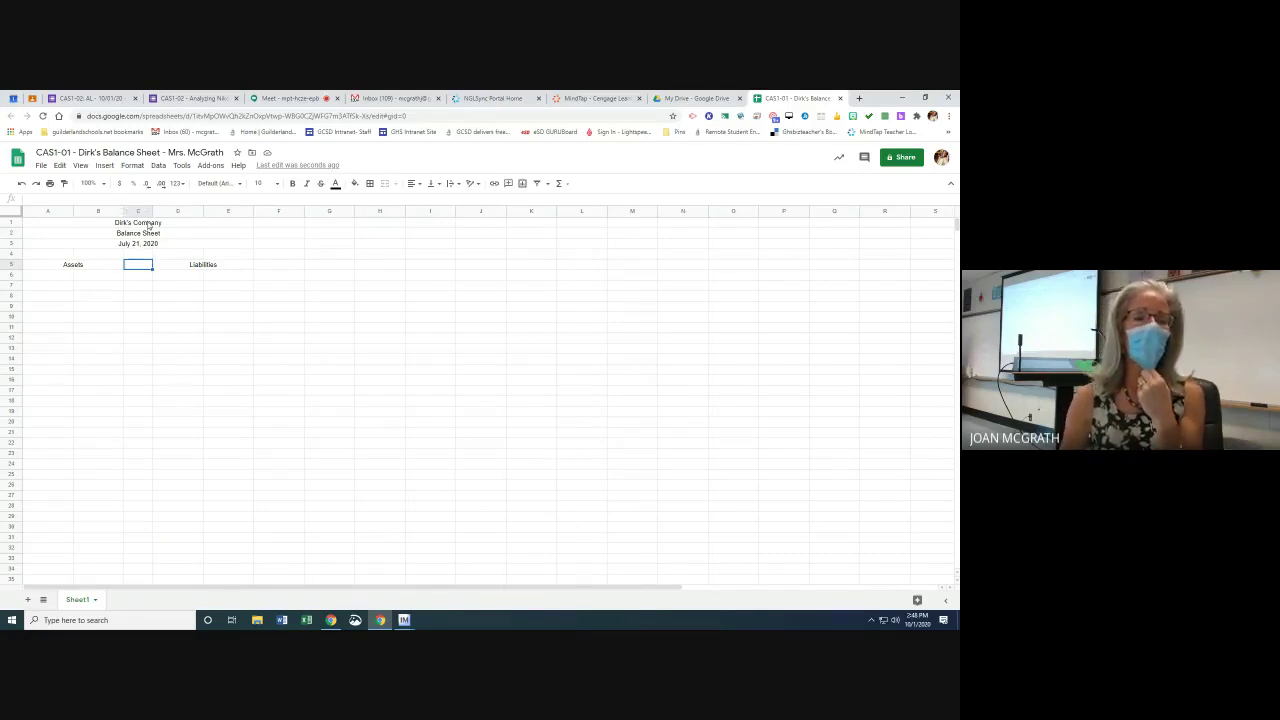
# Make the three title lines in rows 1 to 3 and the Assets and Liabilities headings bold
pyautogui.moveTo(148, 226); pyautogui.dragTo(148, 246)
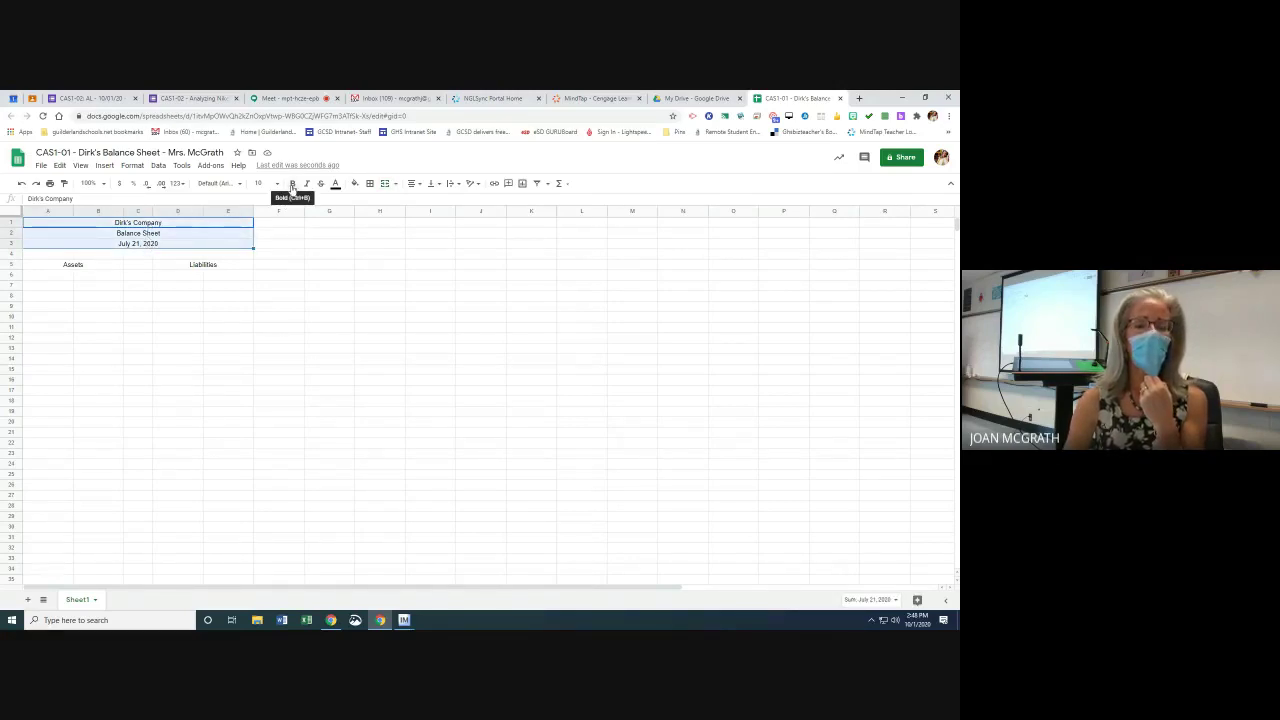
pyautogui.click(292, 185)
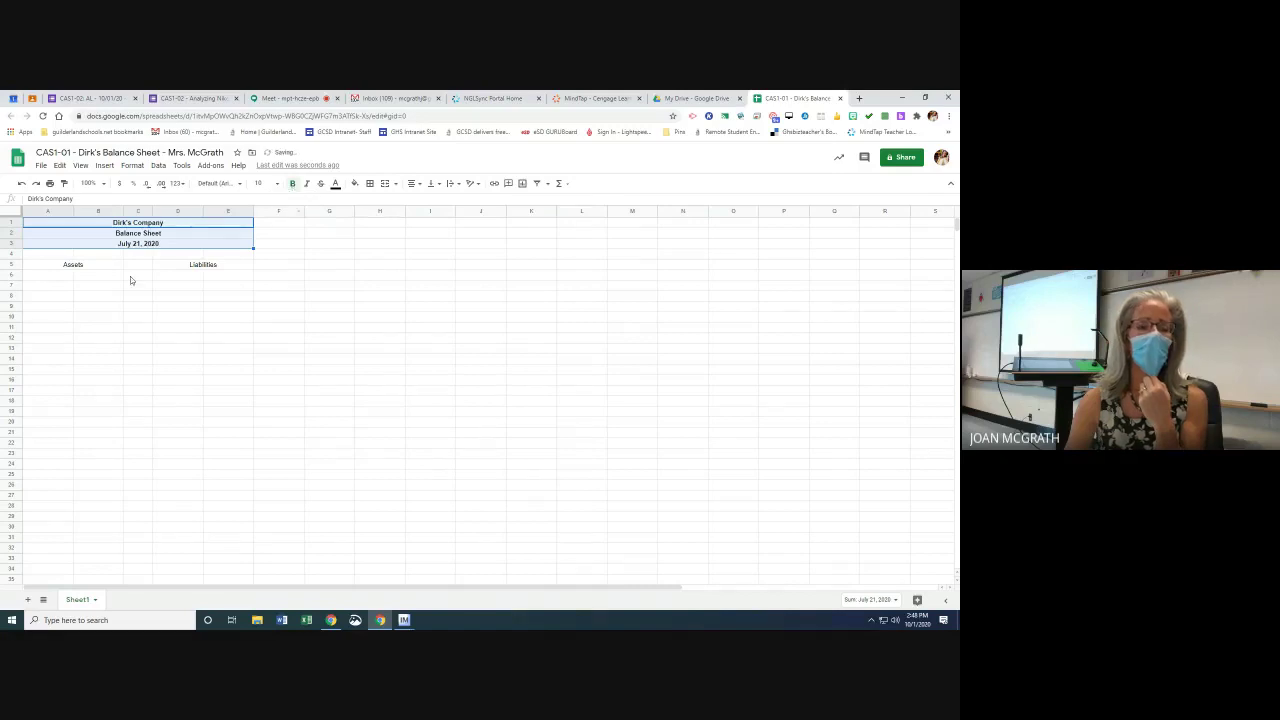
pyautogui.click(93, 264)
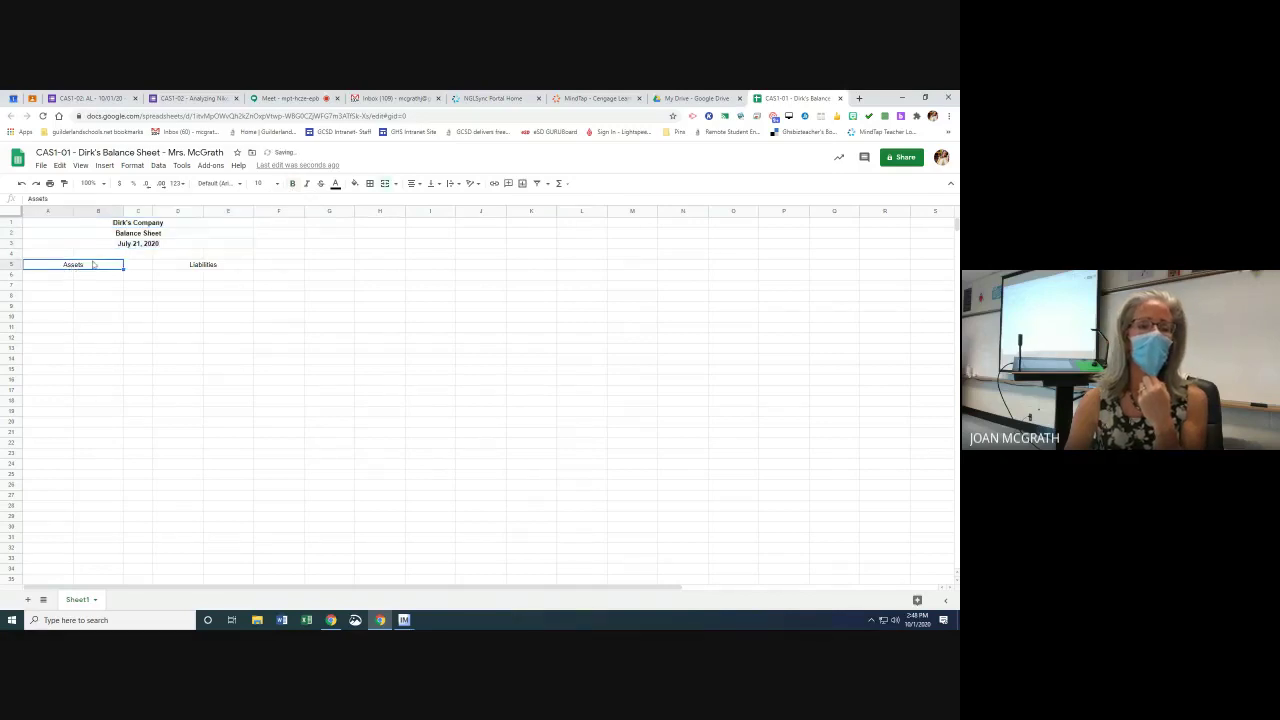
pyautogui.click(296, 186)
pyautogui.click(221, 264)
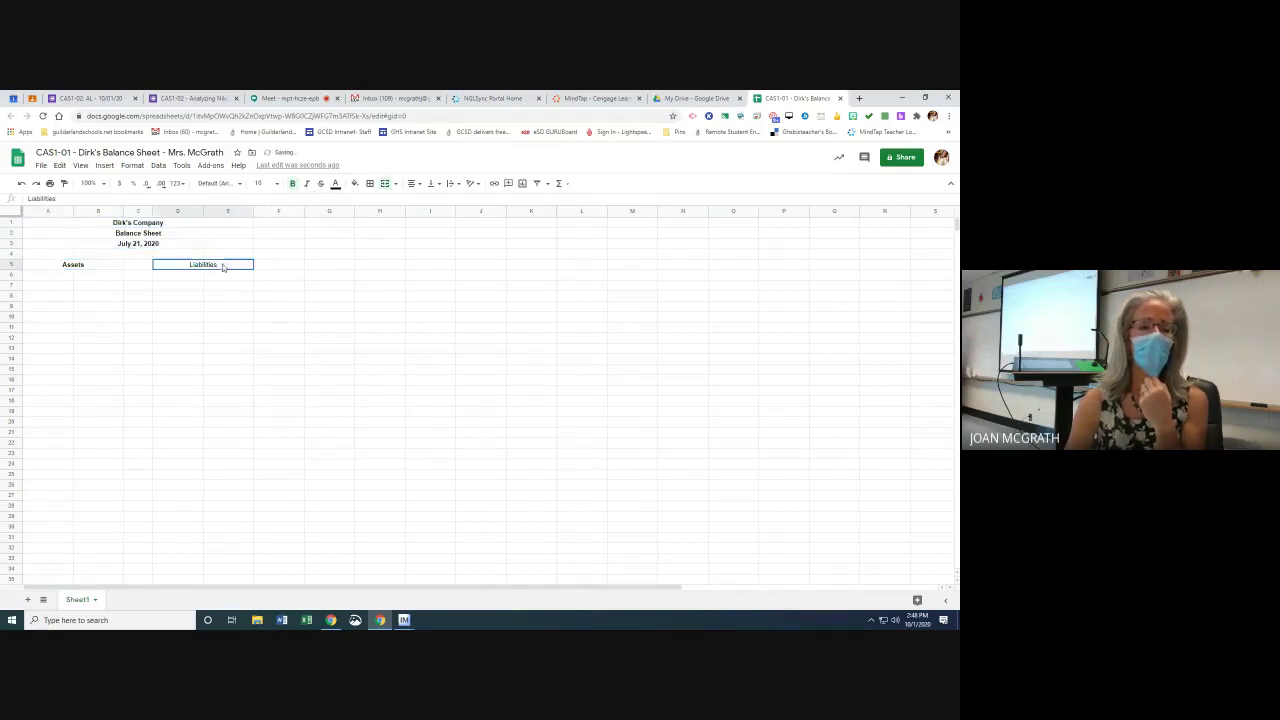
pyautogui.click(291, 185)
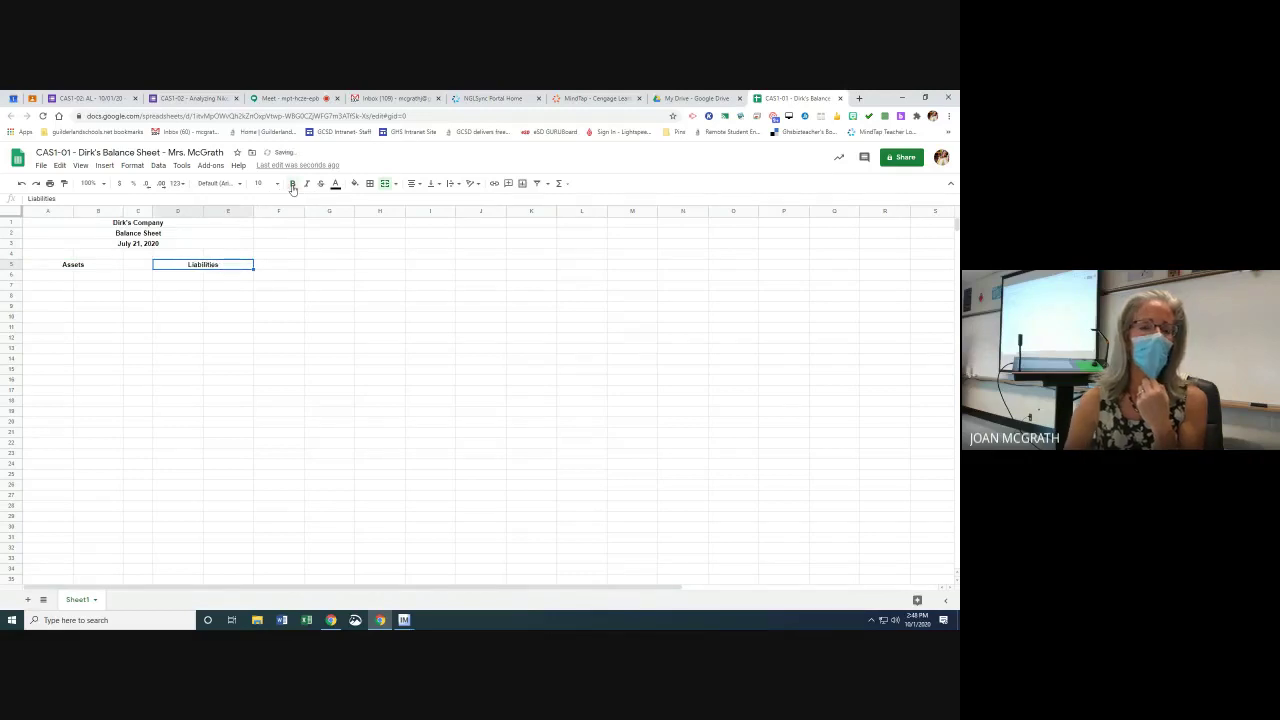
# List the asset accounts Cash, Supplies and Ppd. Insurance in cells A6 to A8
pyautogui.click(44, 276)
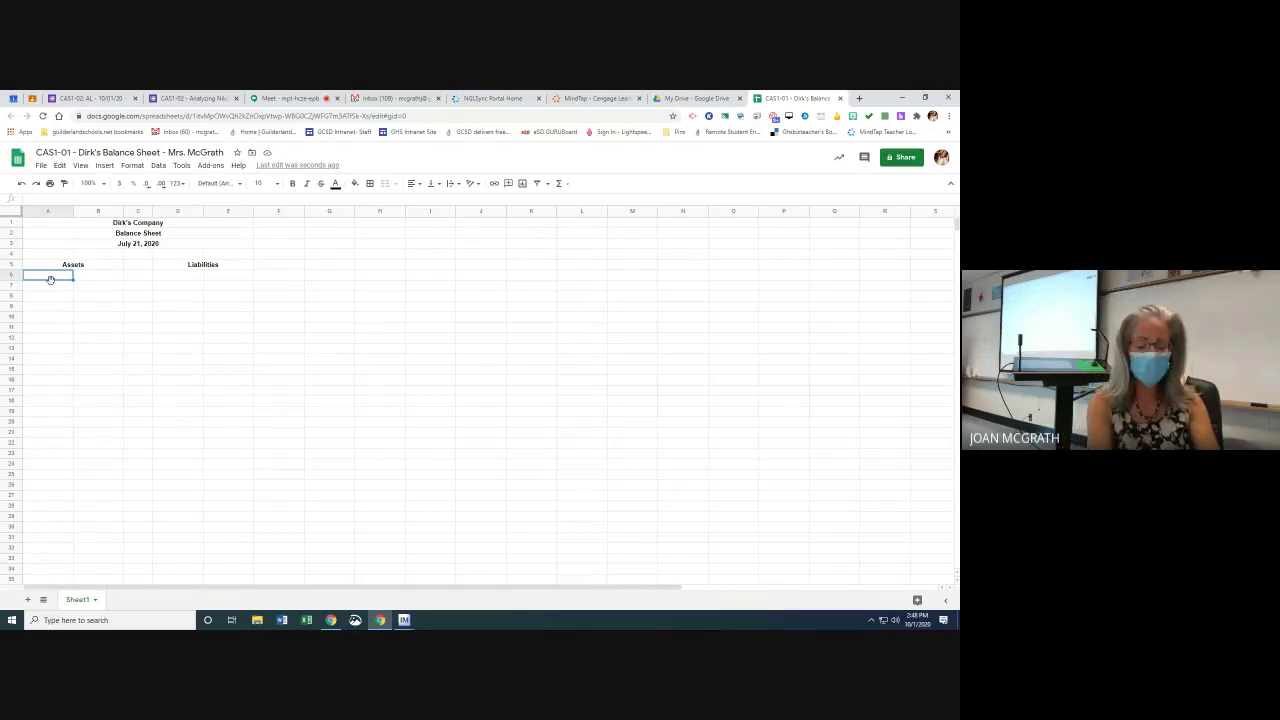
pyautogui.write('Cash')
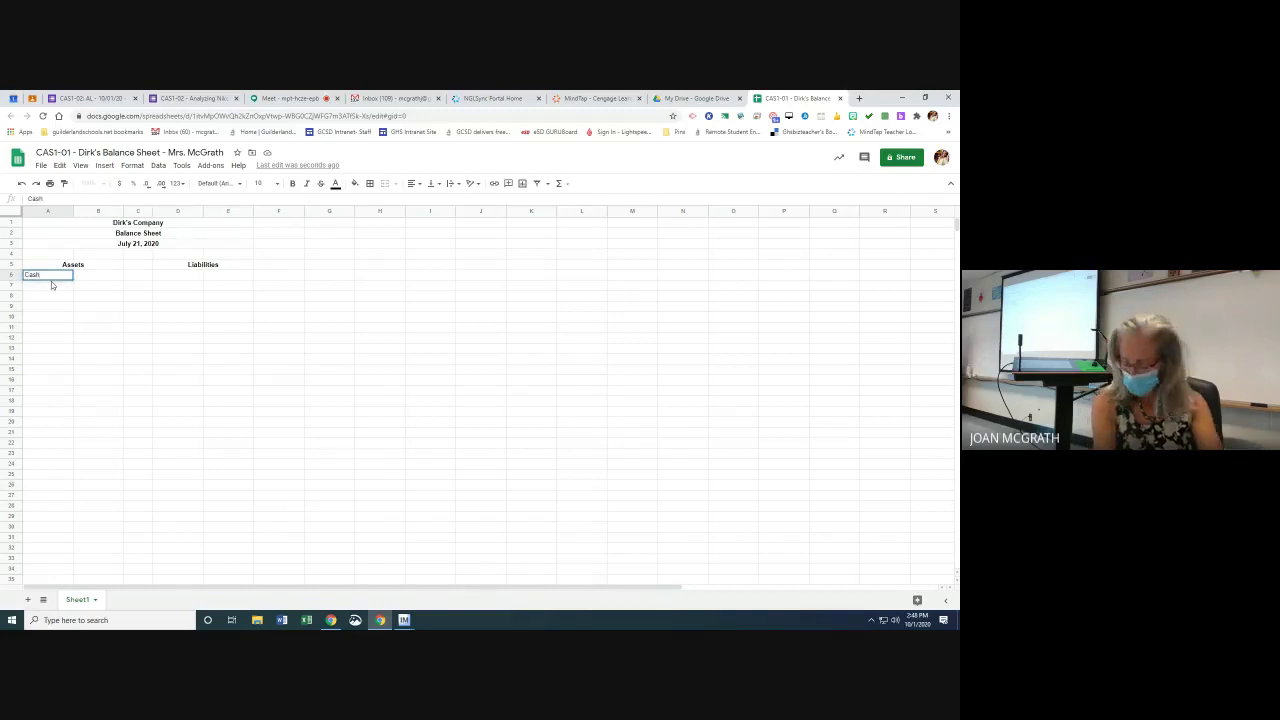
pyautogui.press('Return')
pyautogui.write('Supp')
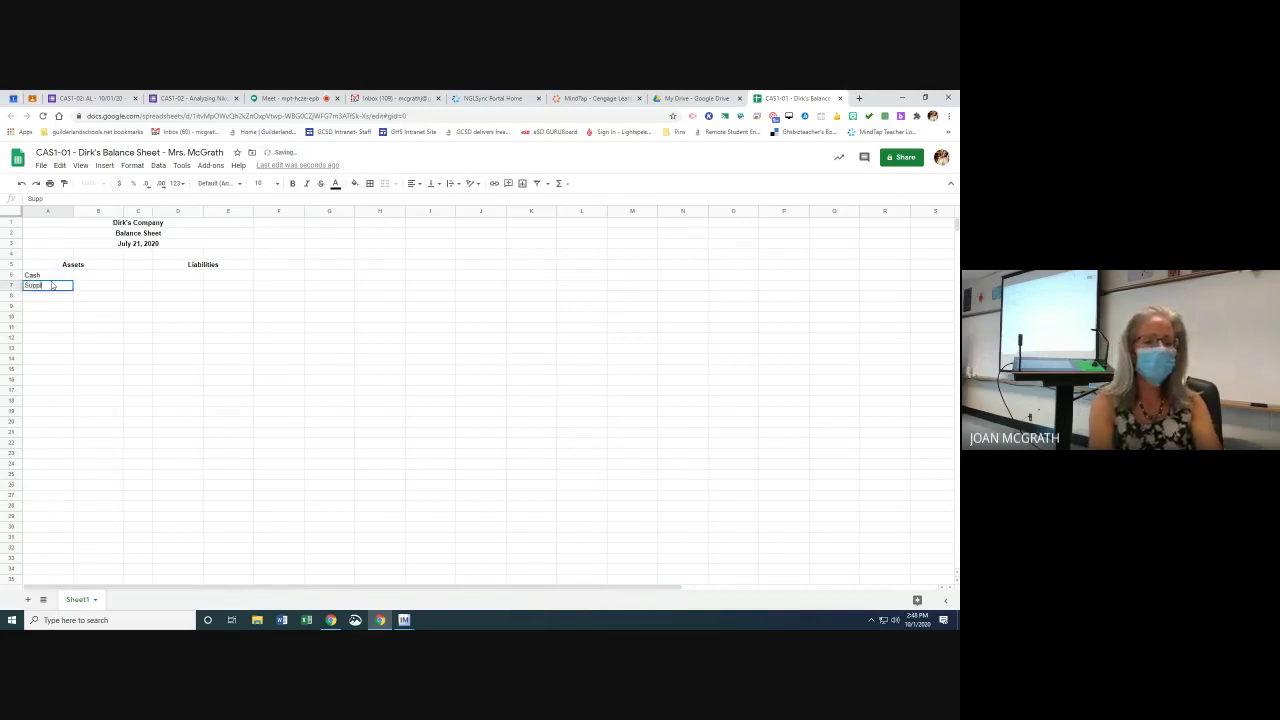
pyautogui.write('lies')
pyautogui.press('Return')
pyautogui.write('P')
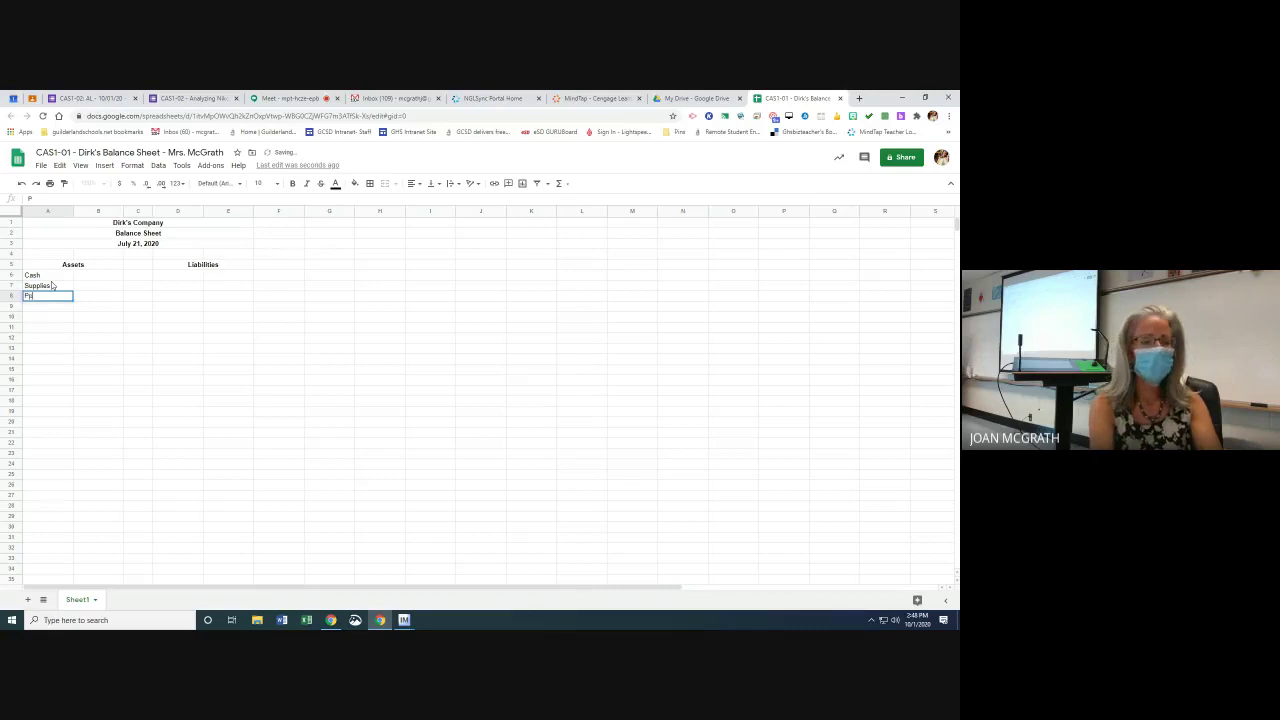
pyautogui.write('pd')
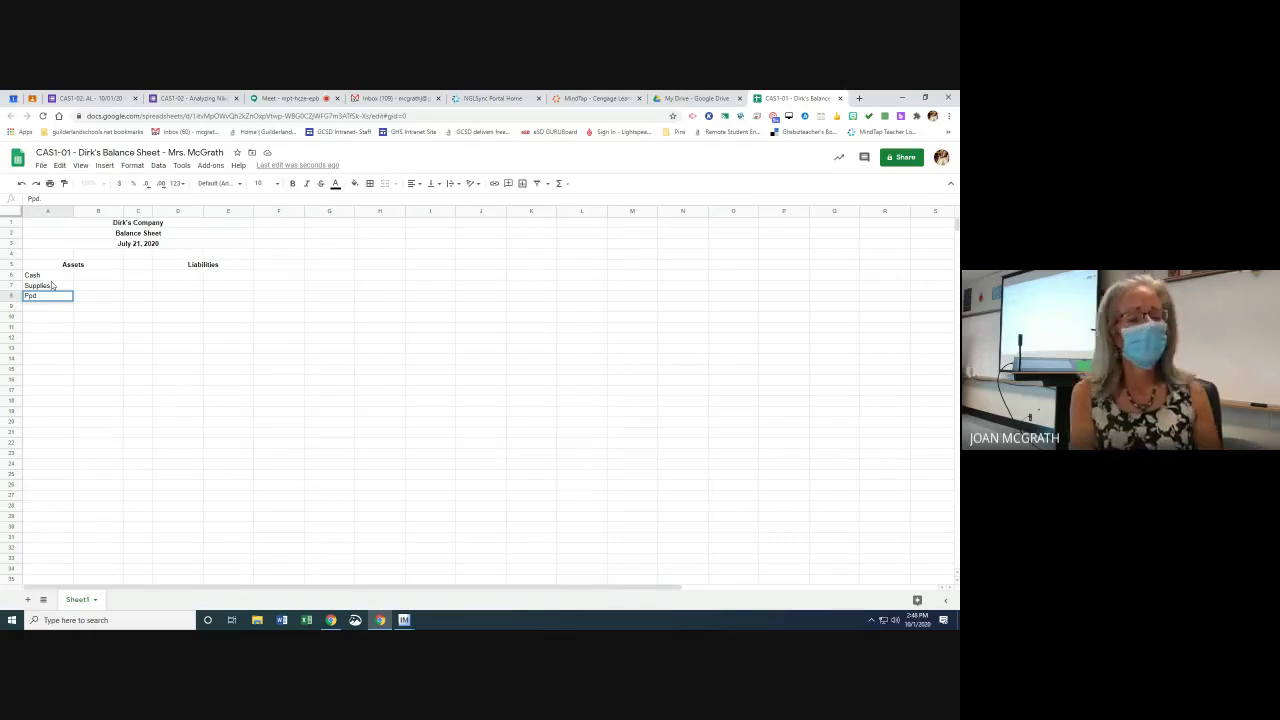
pyautogui.write('Insurance')
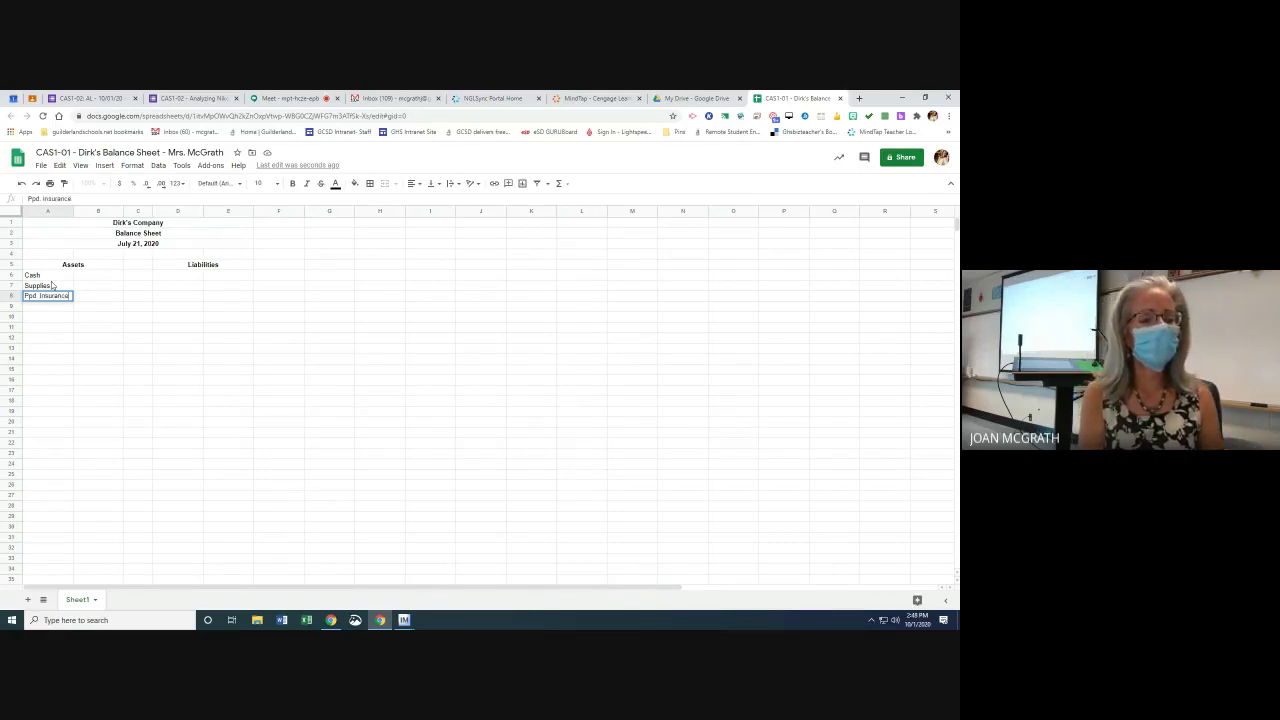
pyautogui.press('Return')
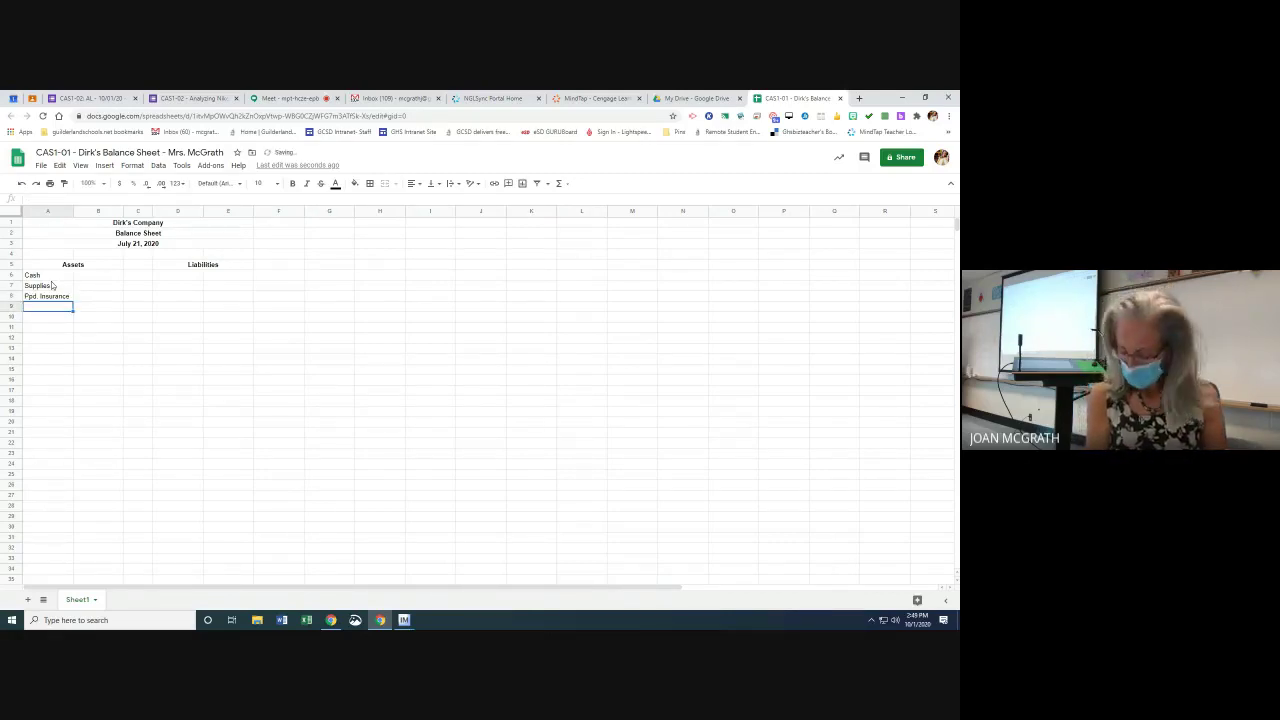
# Enter the label Total Assets in cell A9, below the asset accounts
pyautogui.write('E')
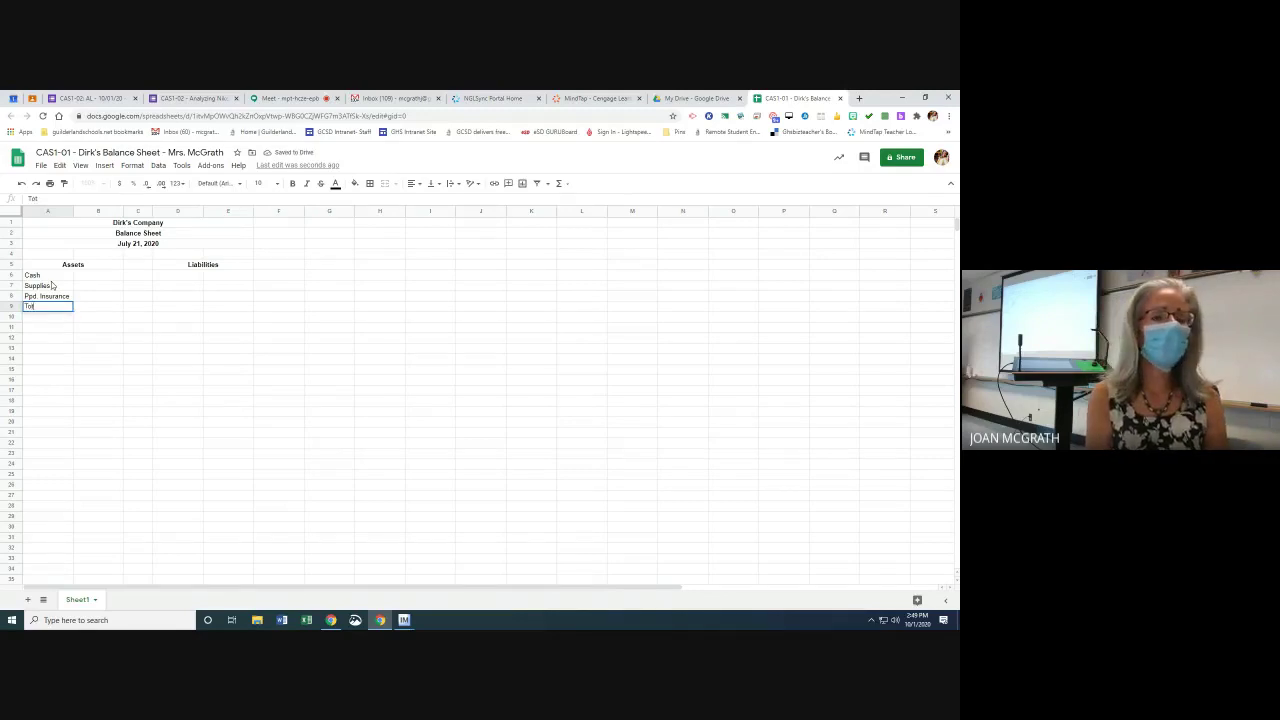
pyautogui.write('otal Assets')
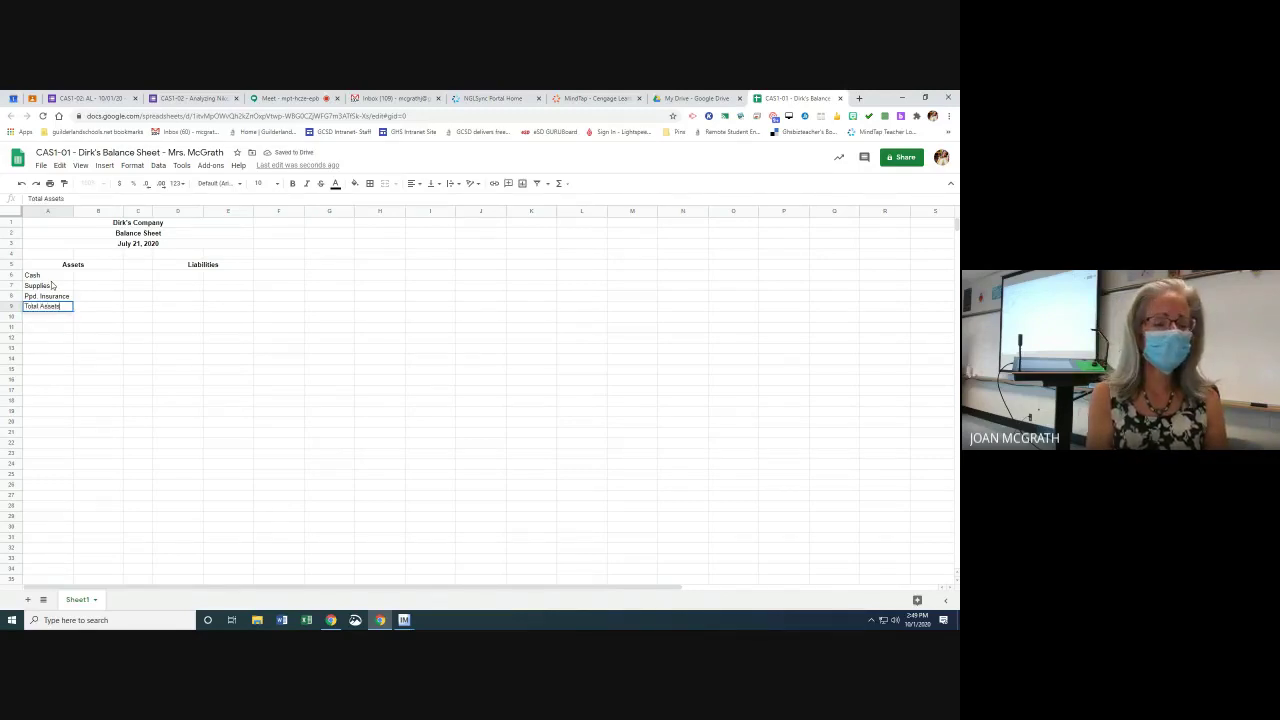
pyautogui.click(103, 310)
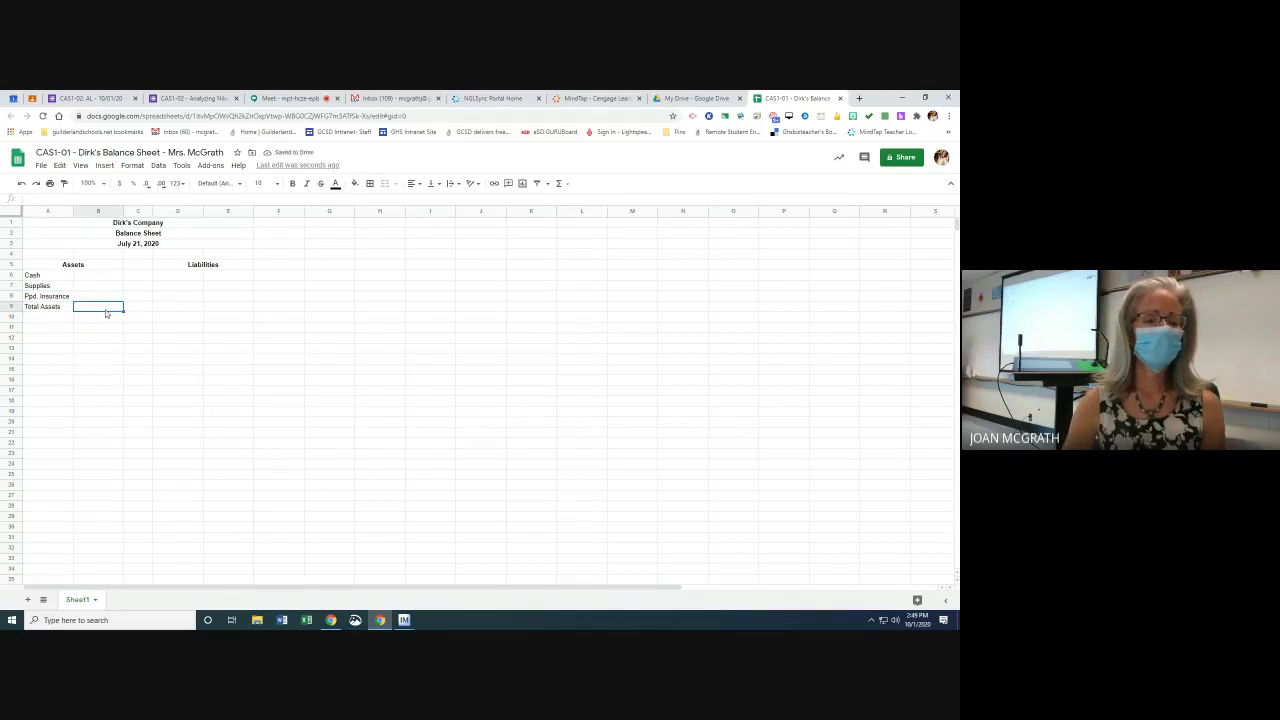
# Enter A/P followed by the creditor's name in cell D6, under the Liabilities heading
pyautogui.click(170, 277)
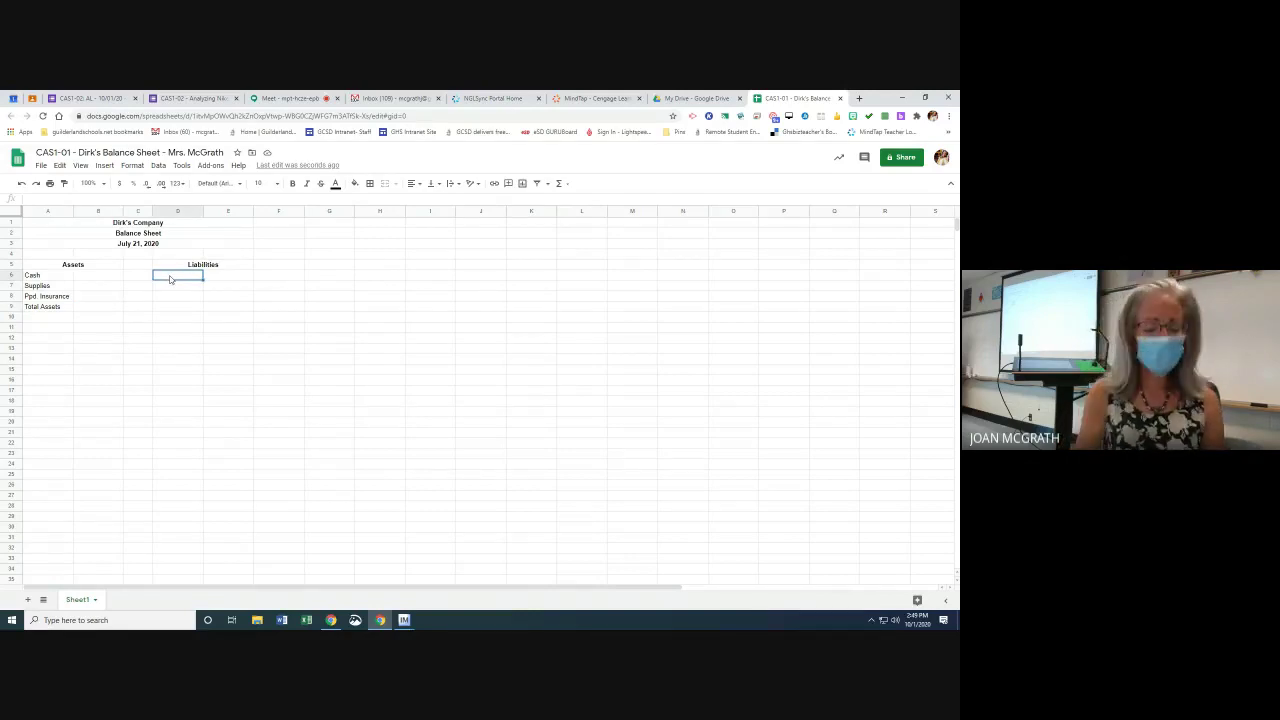
pyautogui.write('A/P')
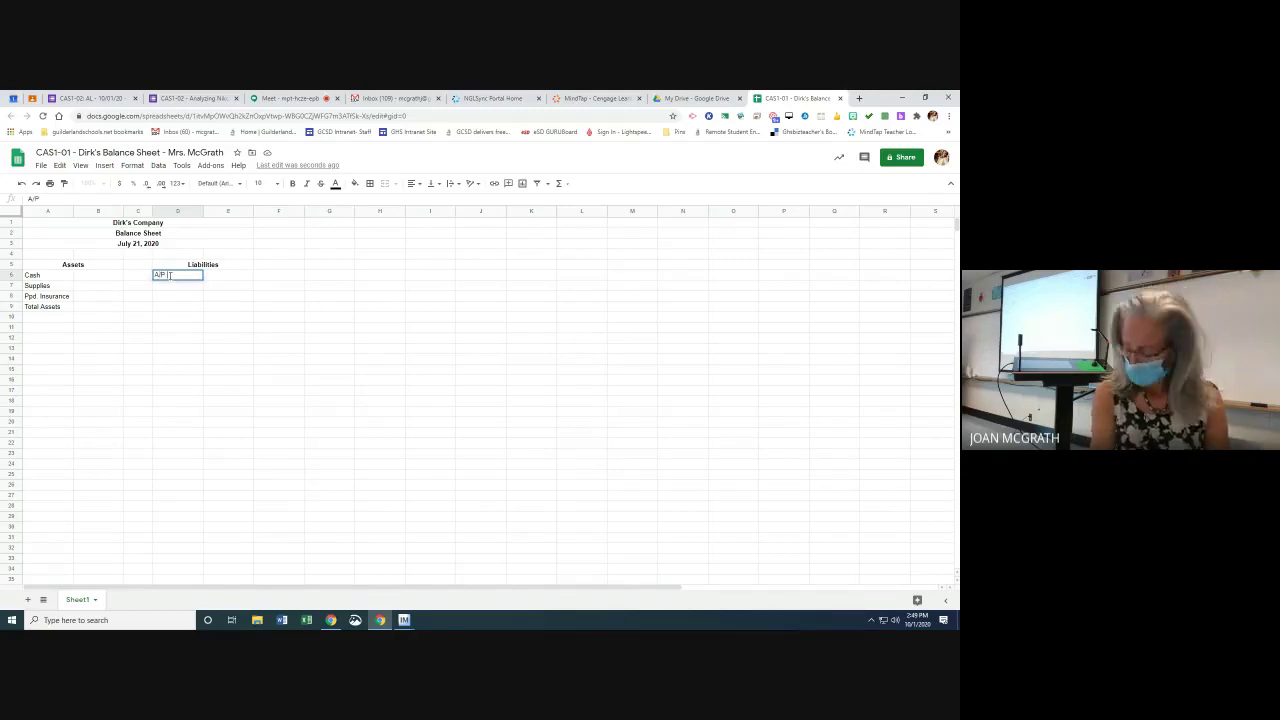
pyautogui.write(' Halfrey')
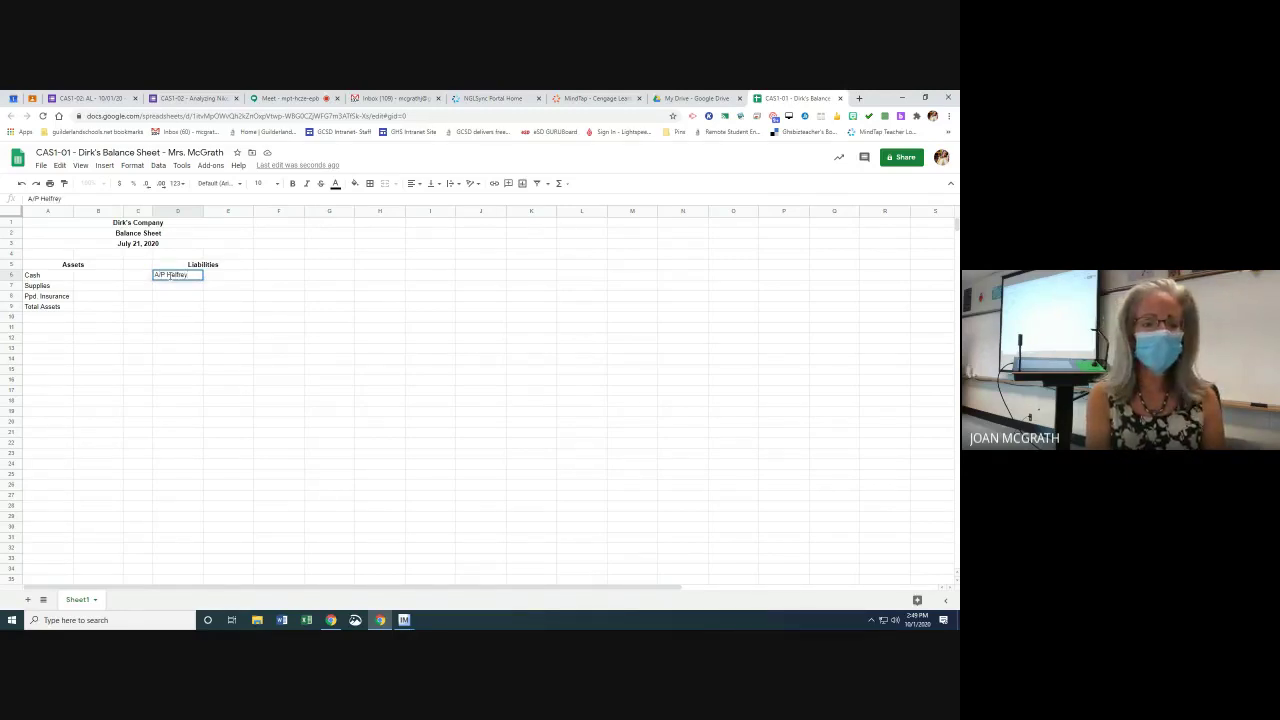
pyautogui.press('Return')
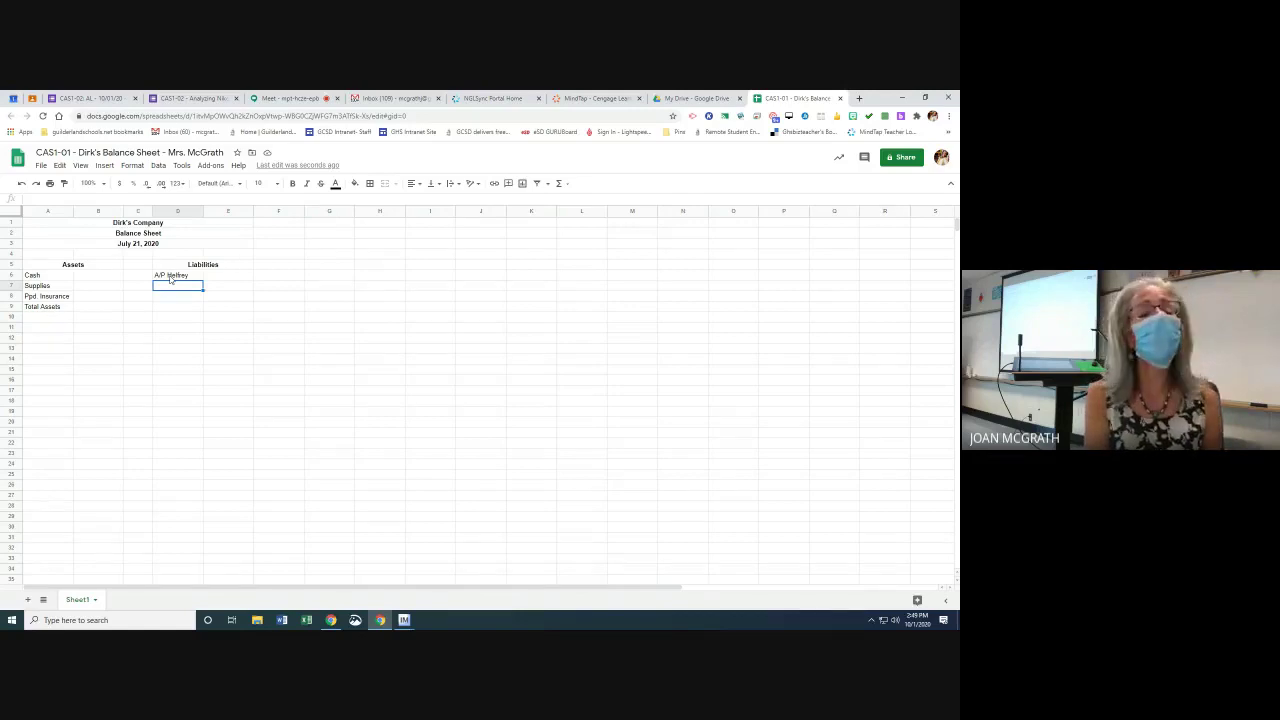
# Enter the section heading Owner's Equity in cell D7, below the accounts payable entry
pyautogui.write('Owe')
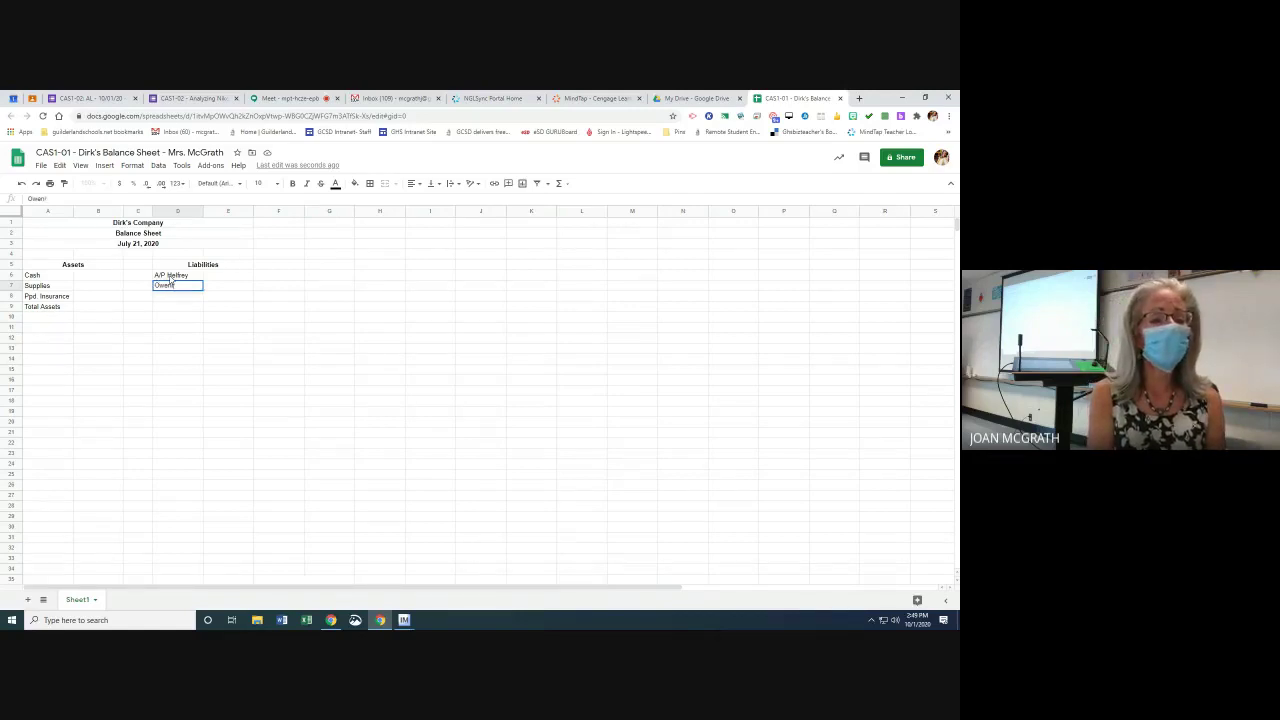
pyautogui.write('n')
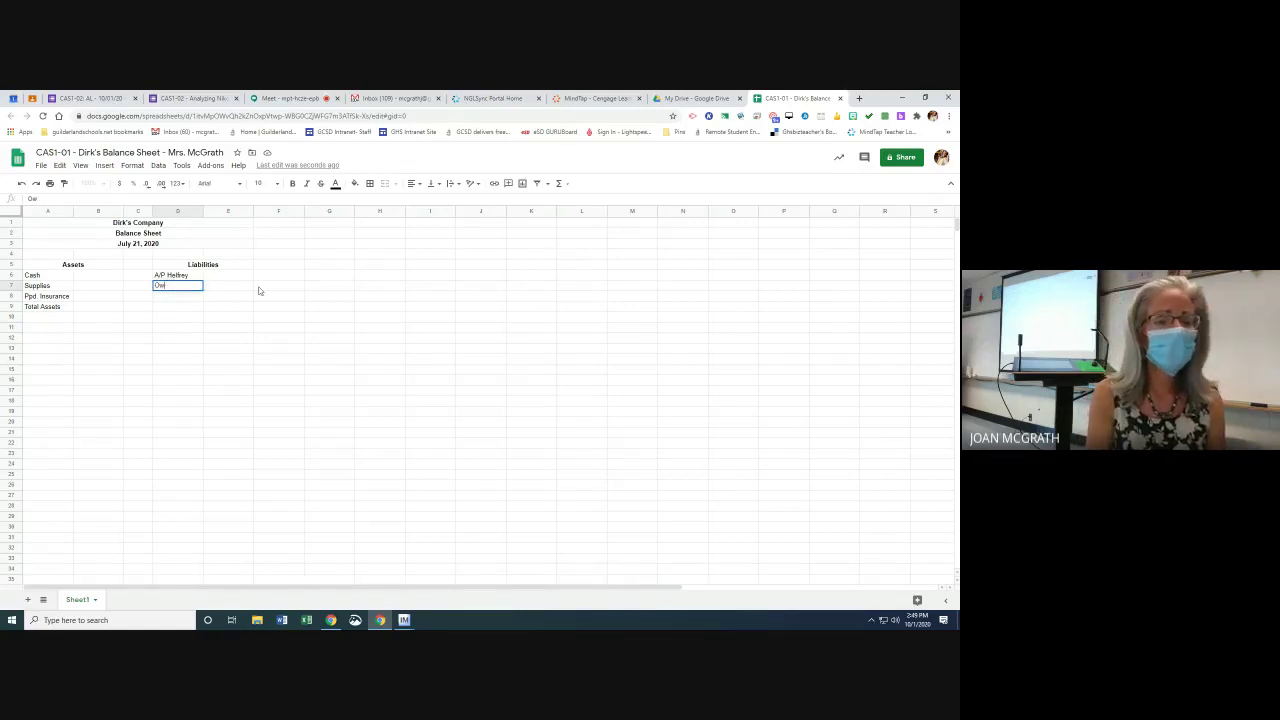
pyautogui.write('ner')
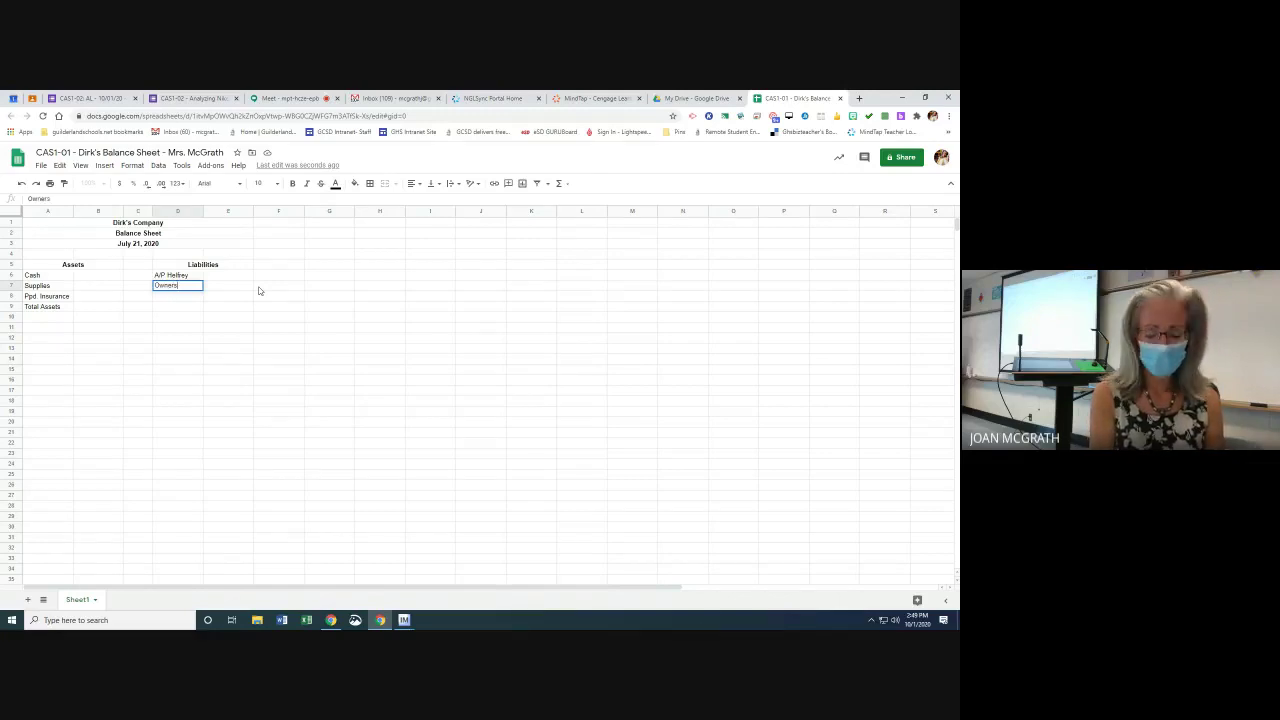
pyautogui.write("'s Equity")
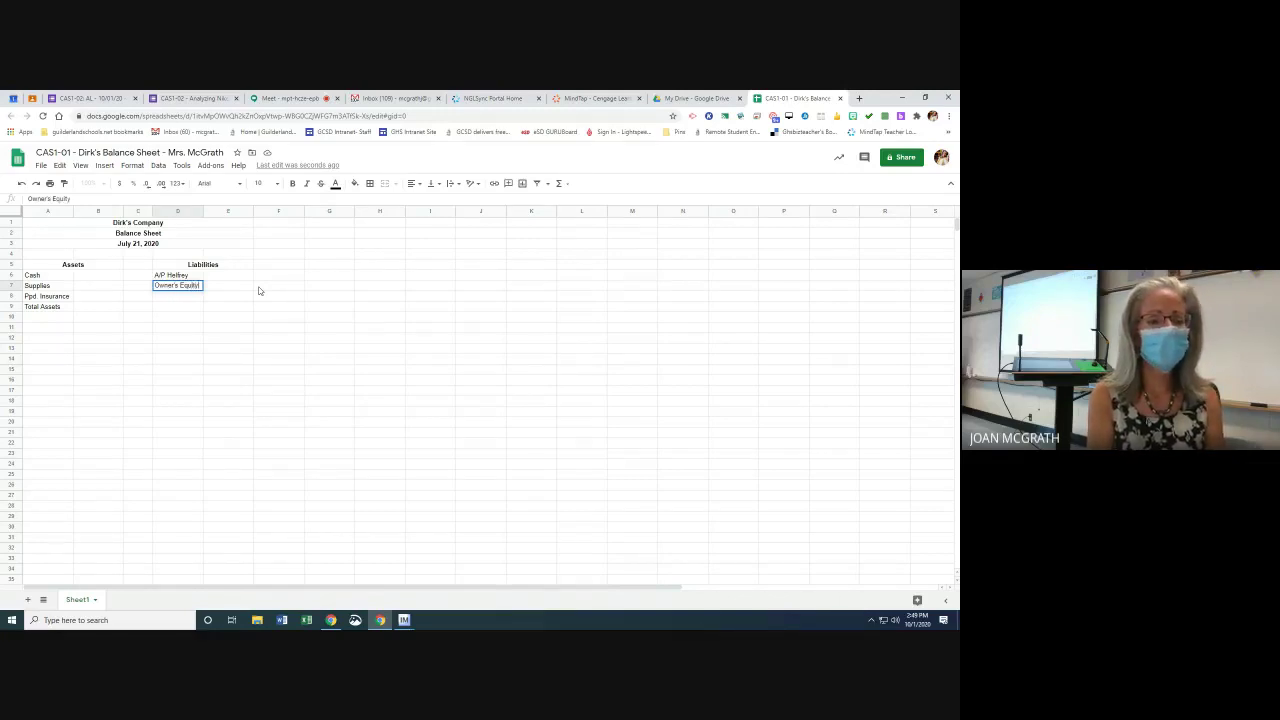
pyautogui.press('Return')
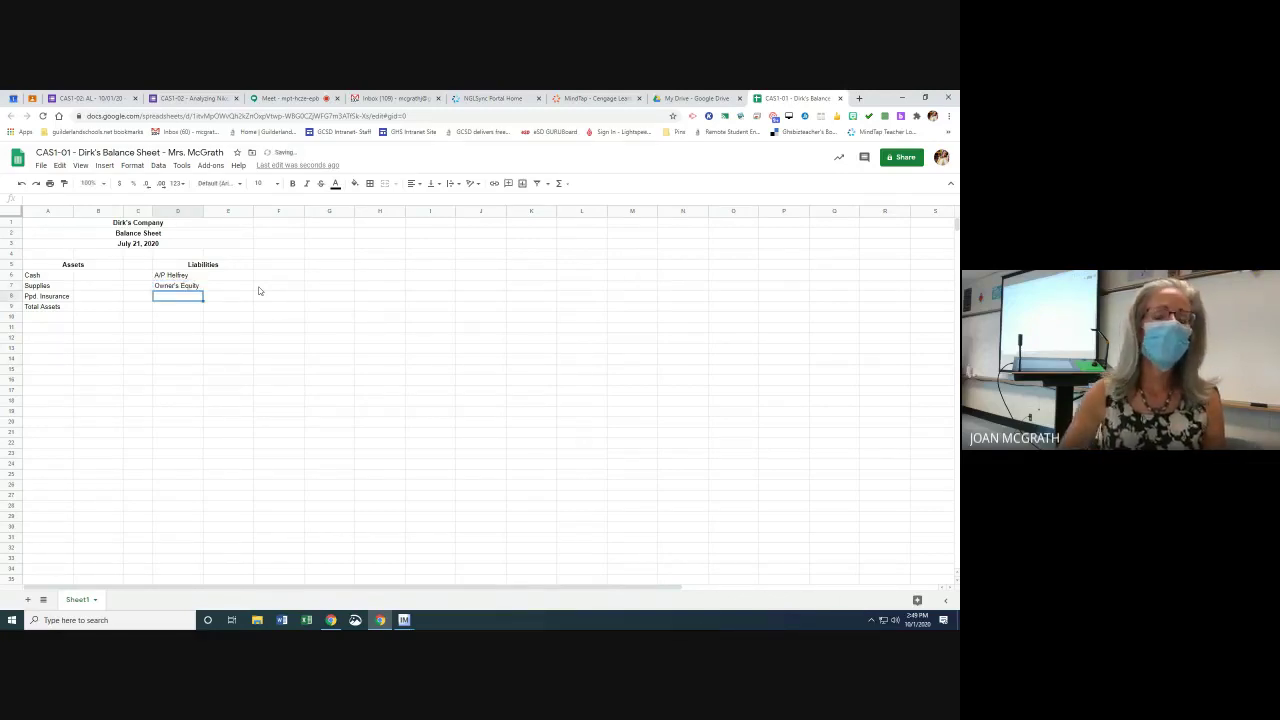
# Merge cells D7 and E7, then centre the Owner's Equity heading and make it bold
pyautogui.click(188, 287)
pyautogui.moveTo(188, 290); pyautogui.dragTo(222, 290)
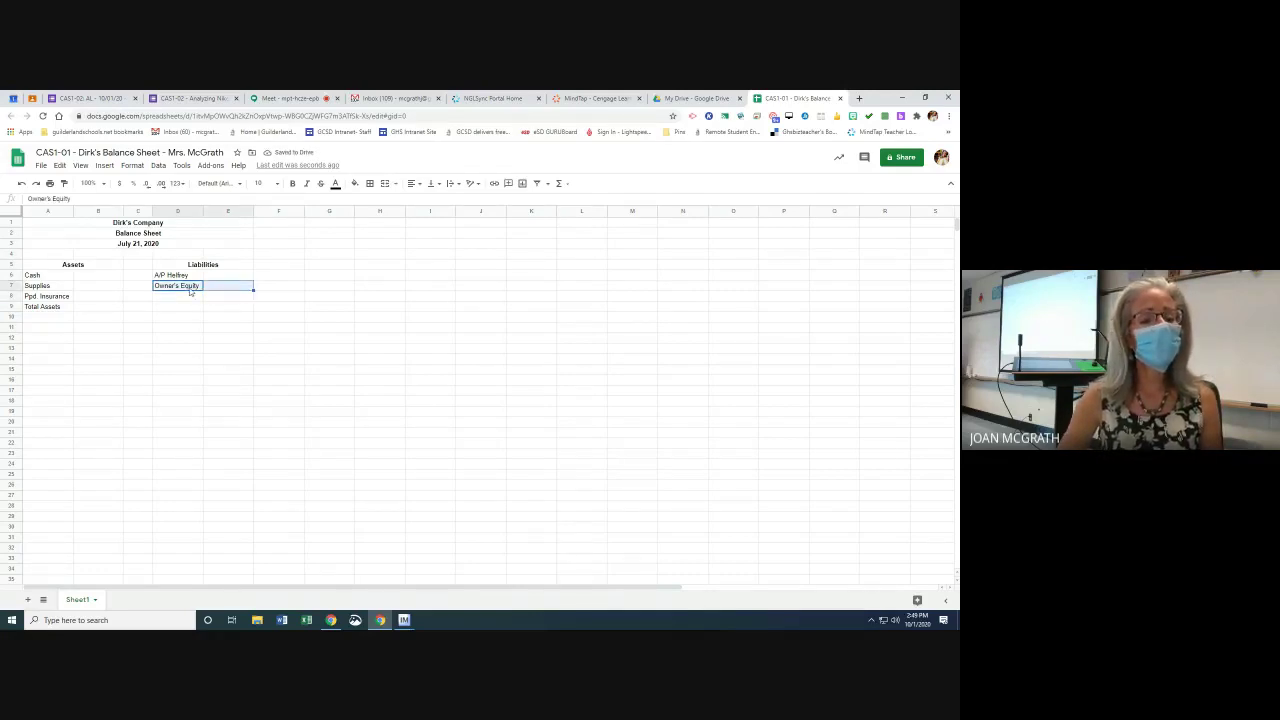
pyautogui.click(385, 186)
pyautogui.click(414, 184)
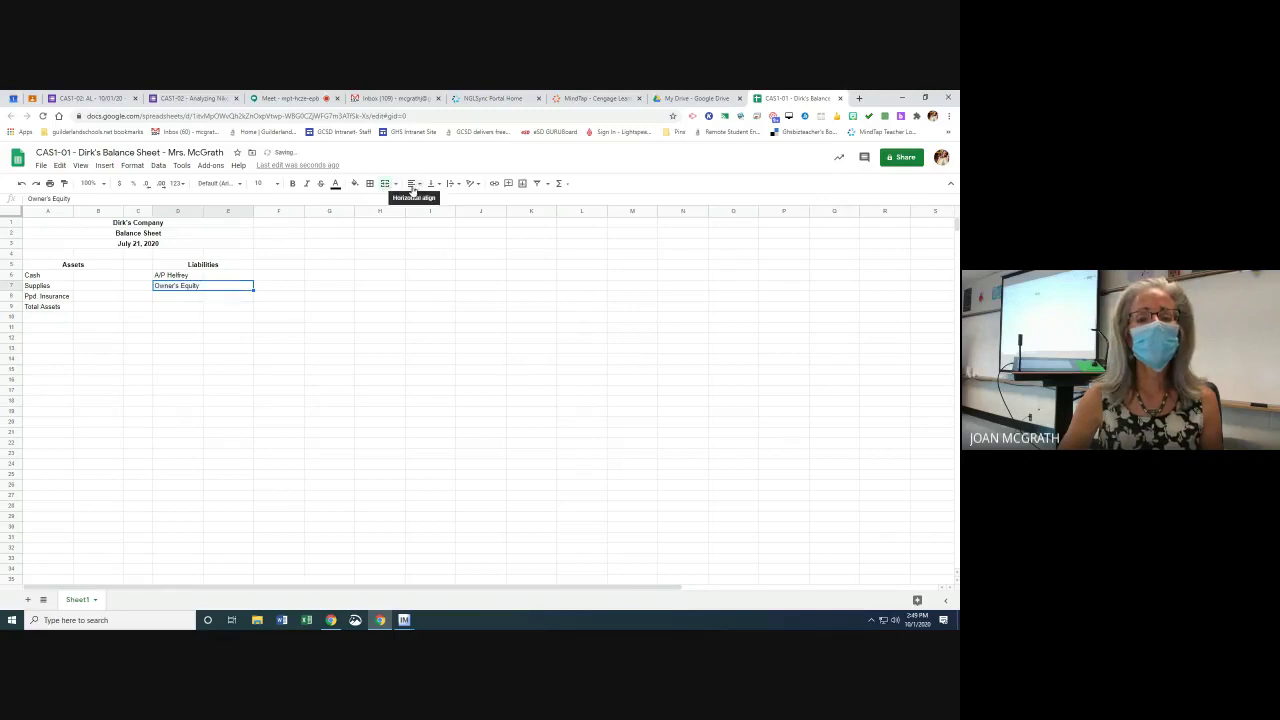
pyautogui.click(425, 200)
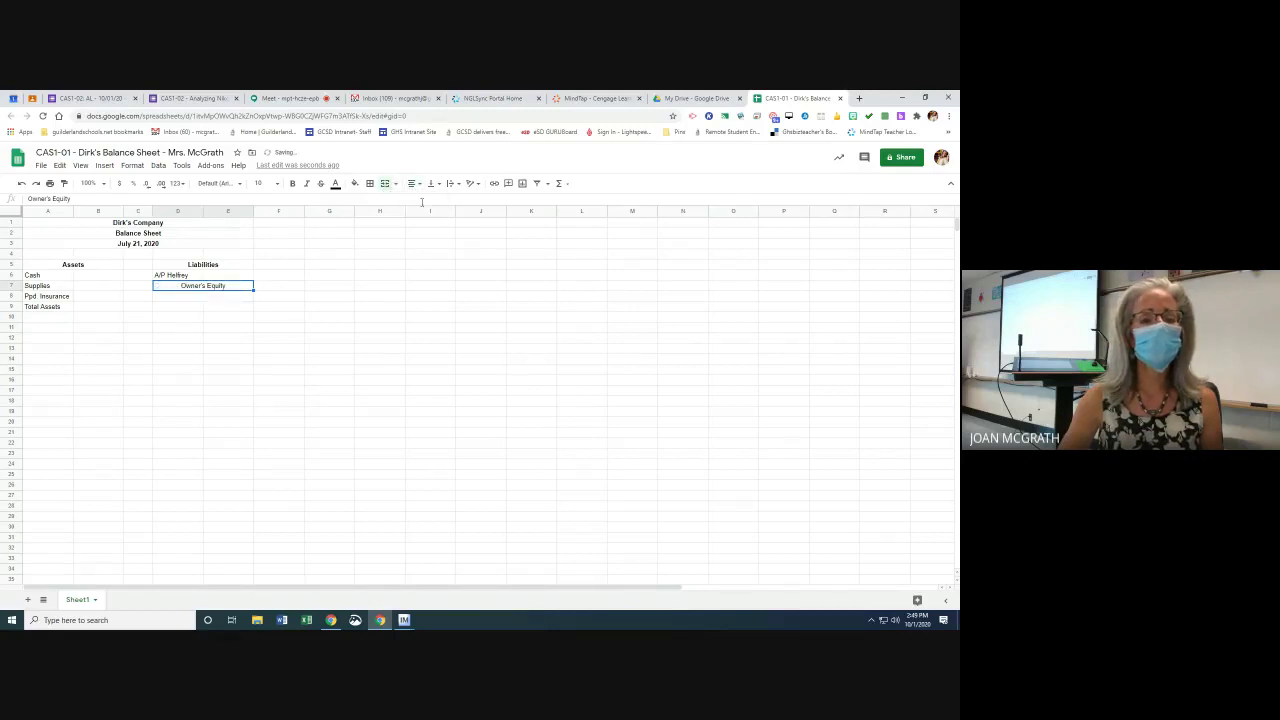
pyautogui.click(178, 297)
pyautogui.click(189, 288)
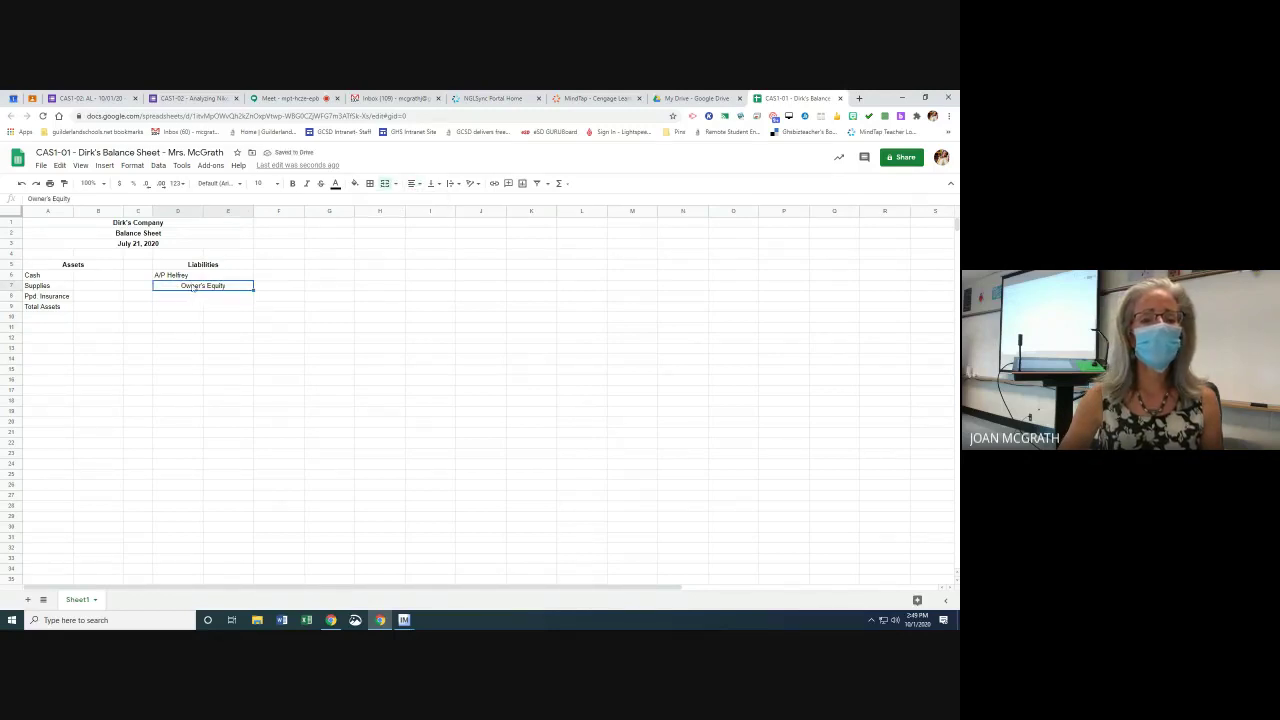
pyautogui.click(294, 185)
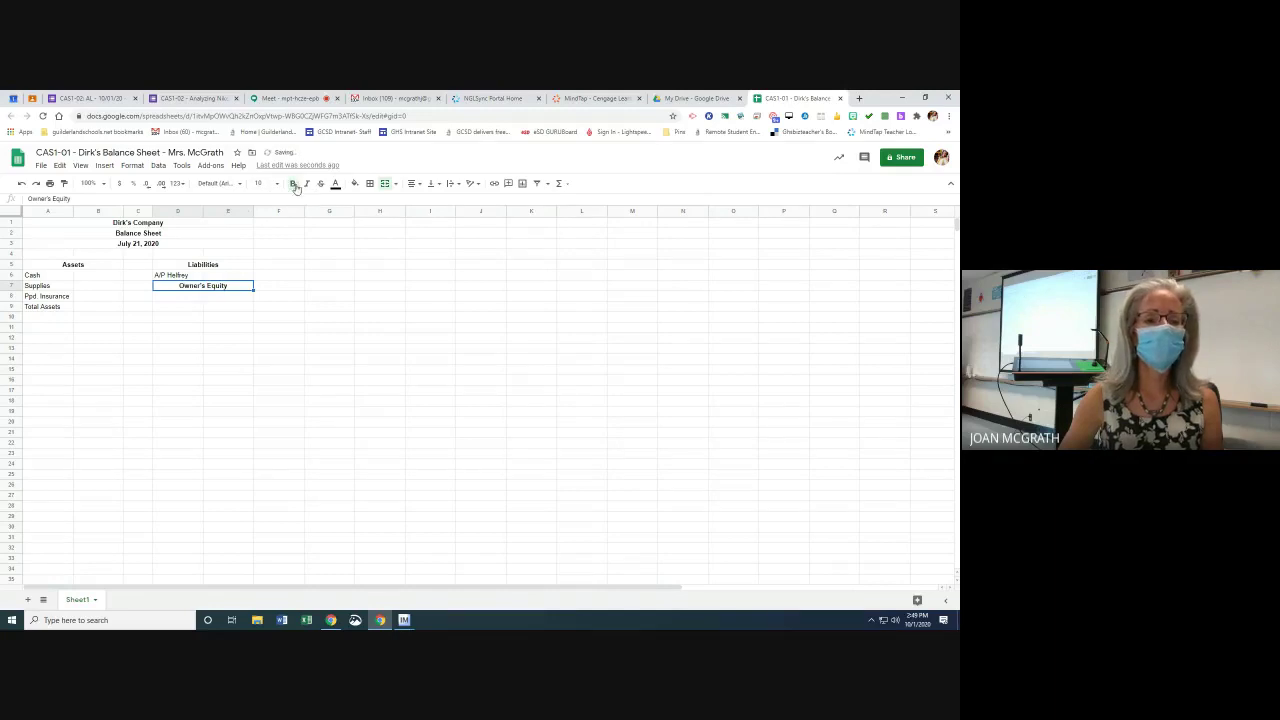
# Enter the Capital account label with the owner's name in cell D8, below the Owner's Equity heading
pyautogui.click(183, 299)
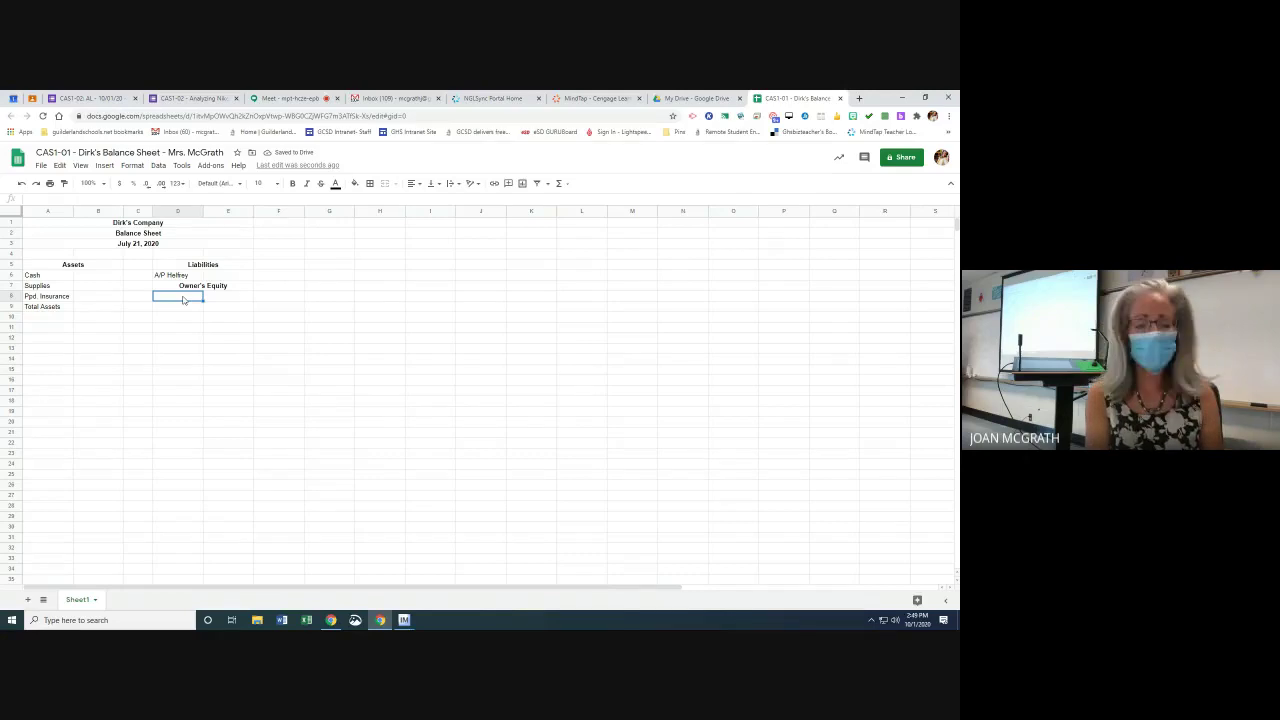
pyautogui.write('N. D')
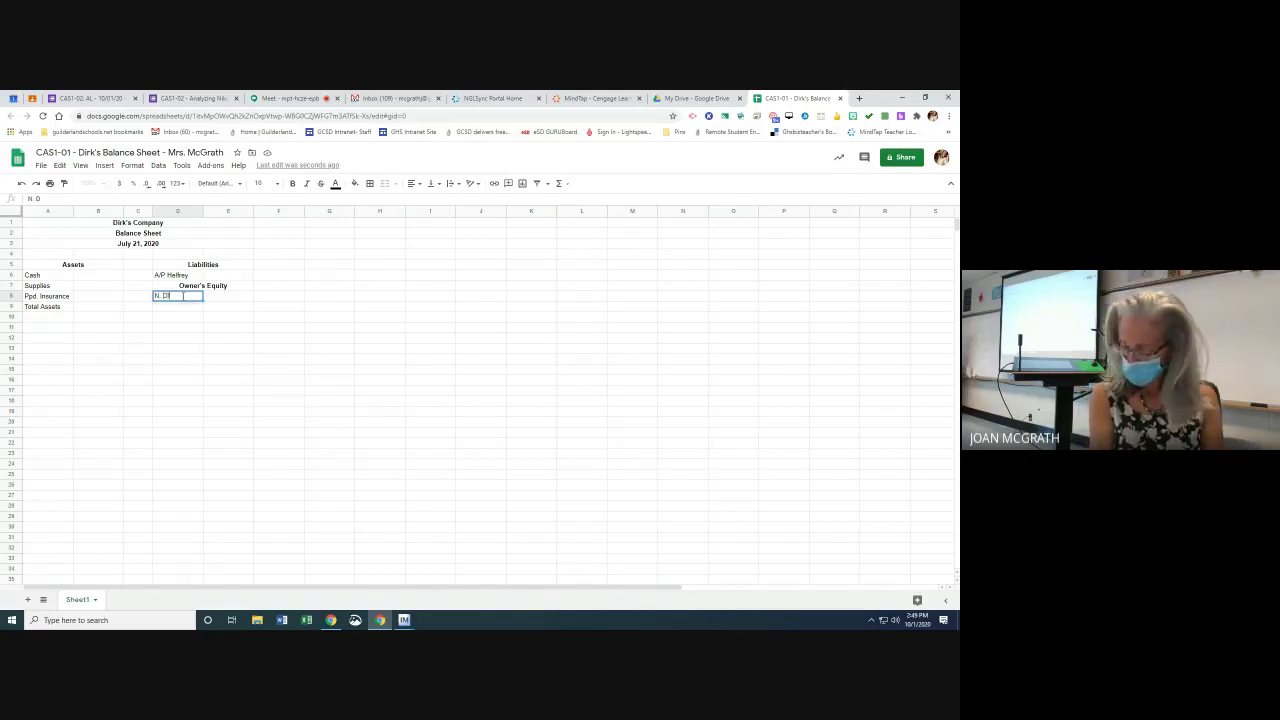
pyautogui.write("irk's C")
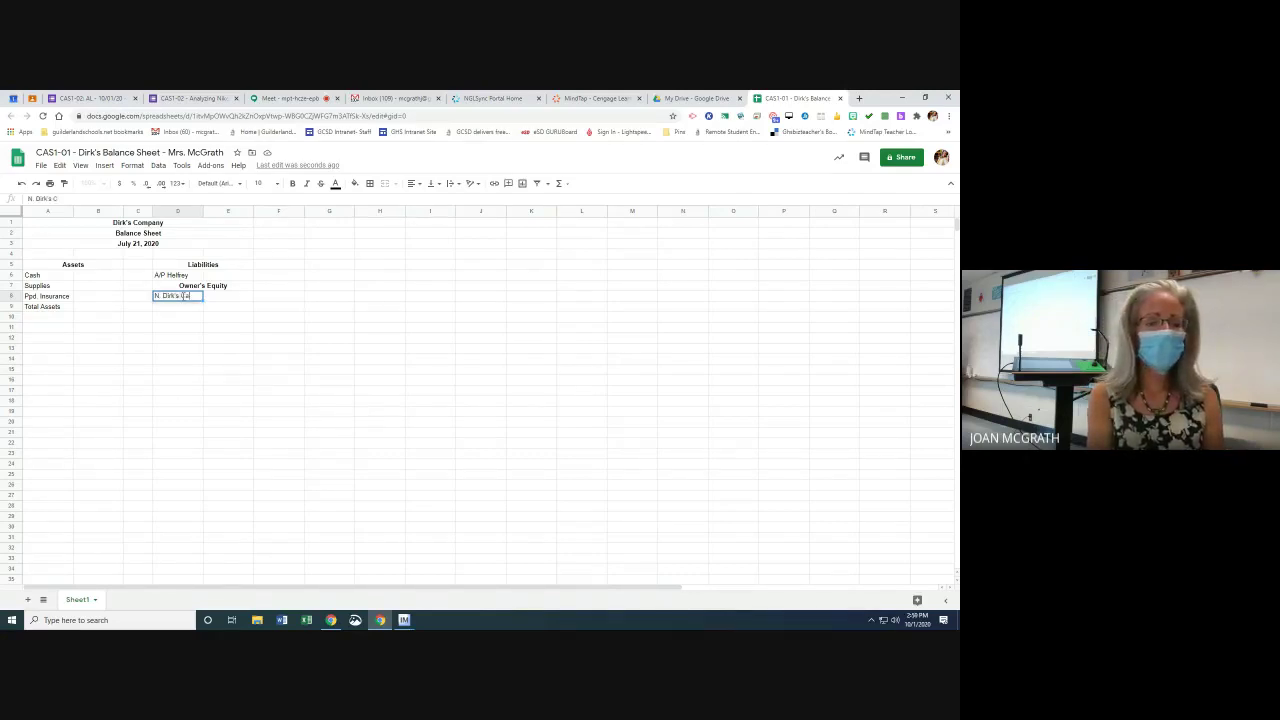
pyautogui.write('apit')
pyautogui.press('BackSpace')
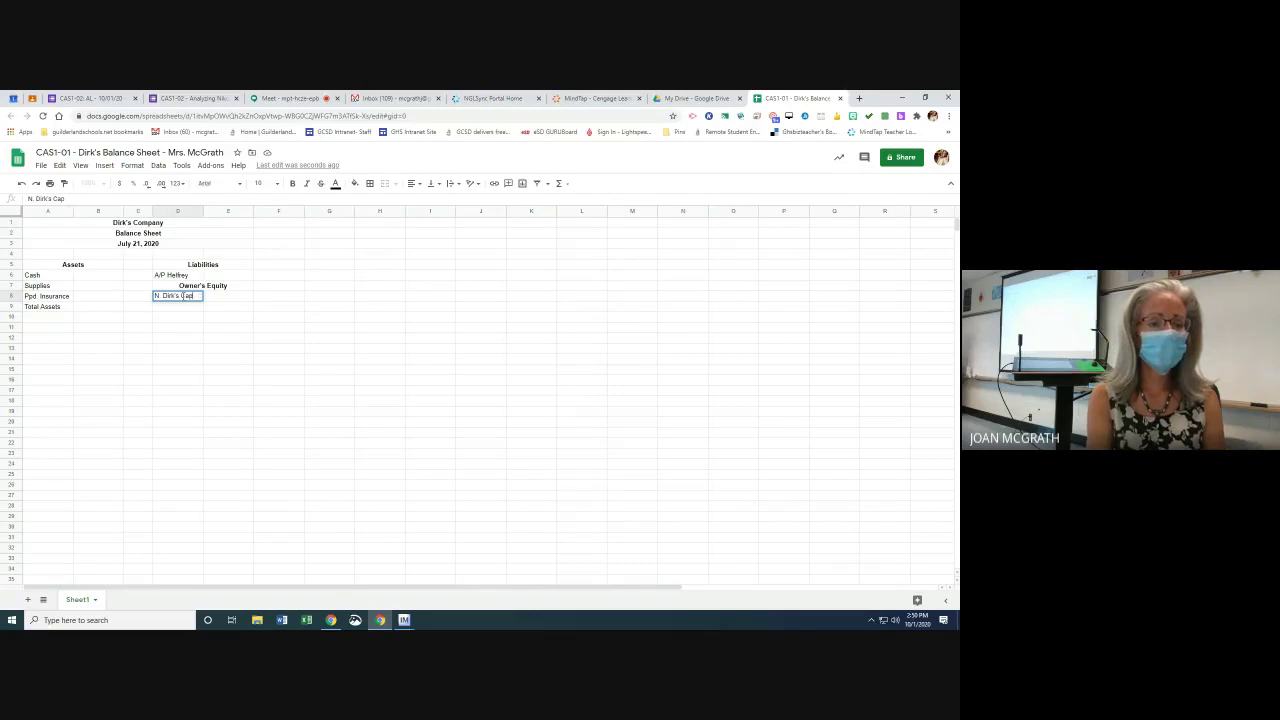
pyautogui.press('Return')
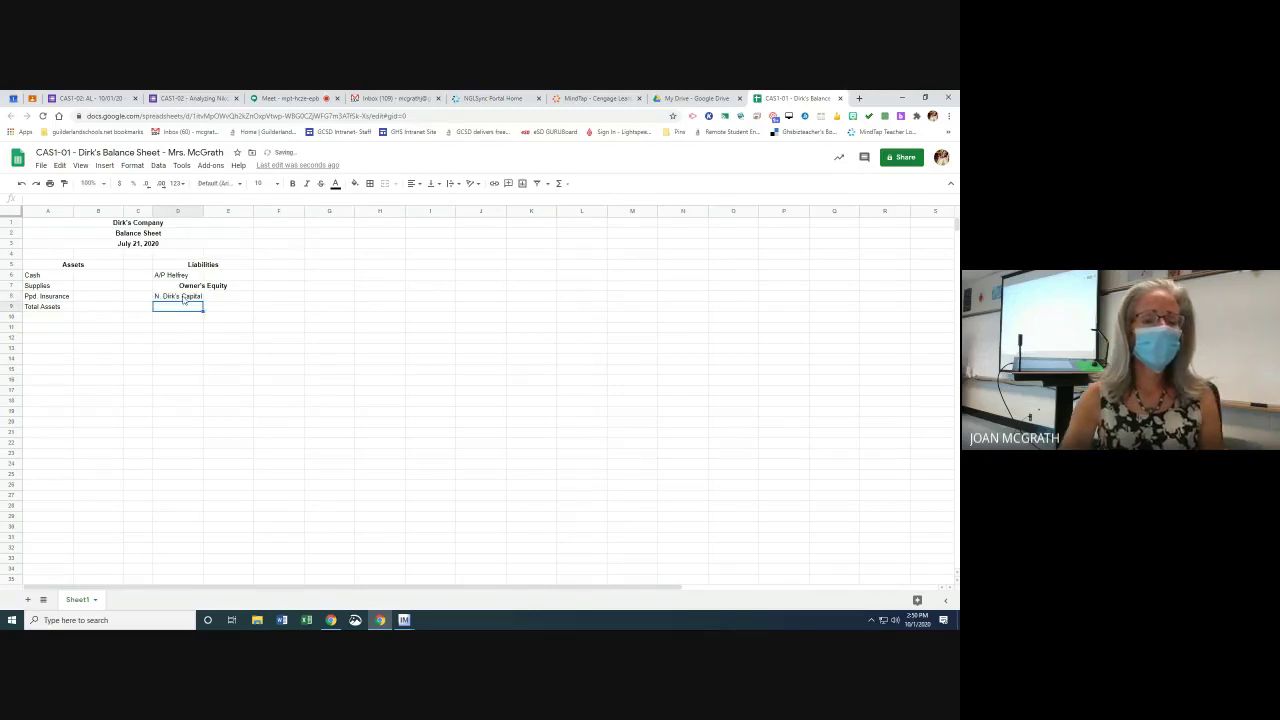
# Widen column D slightly so that the capital account label fits inside its cell
pyautogui.click(192, 298)
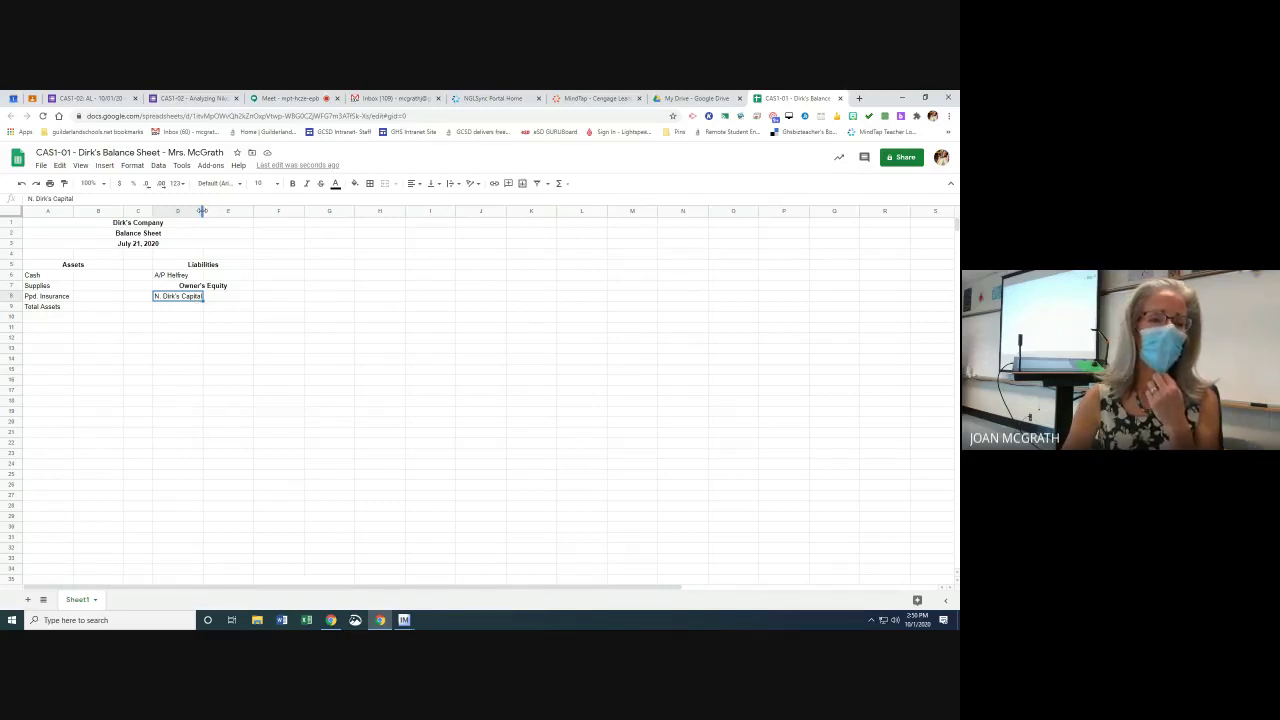
pyautogui.moveTo(204, 211); pyautogui.dragTo(209, 212)
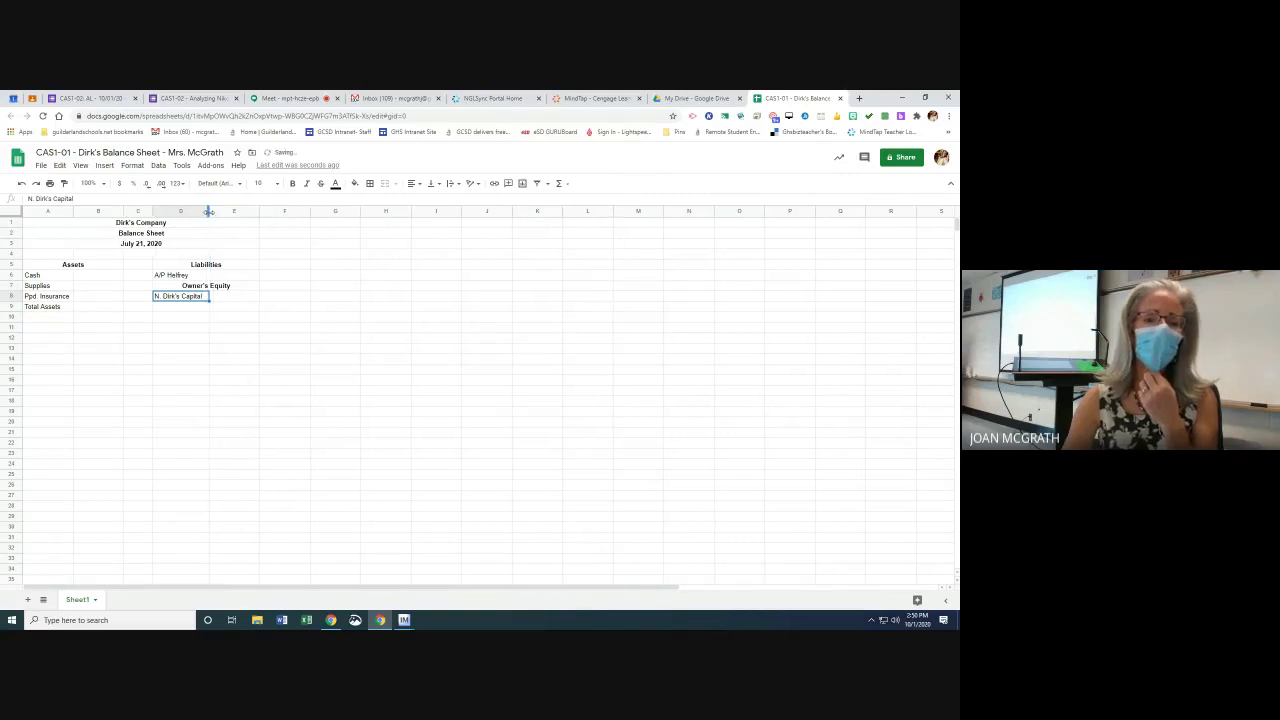
pyautogui.rightClick(204, 215)
pyautogui.click(171, 235)
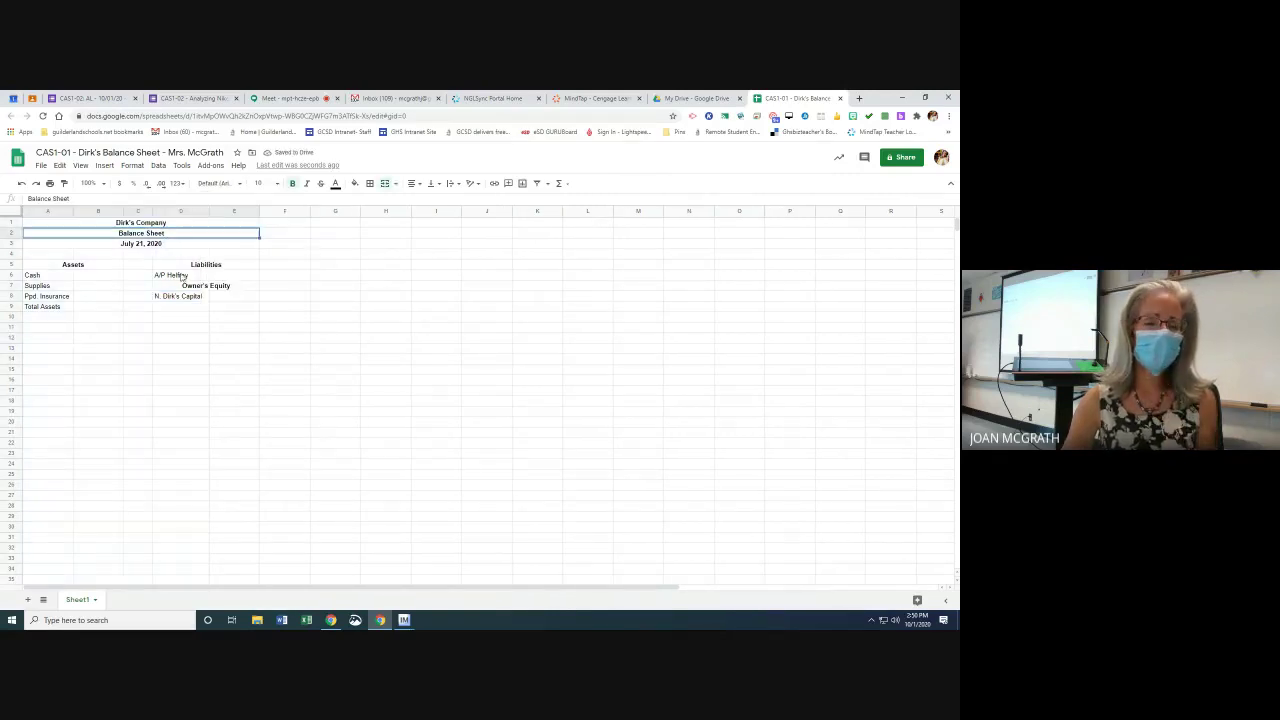
pyautogui.click(189, 300)
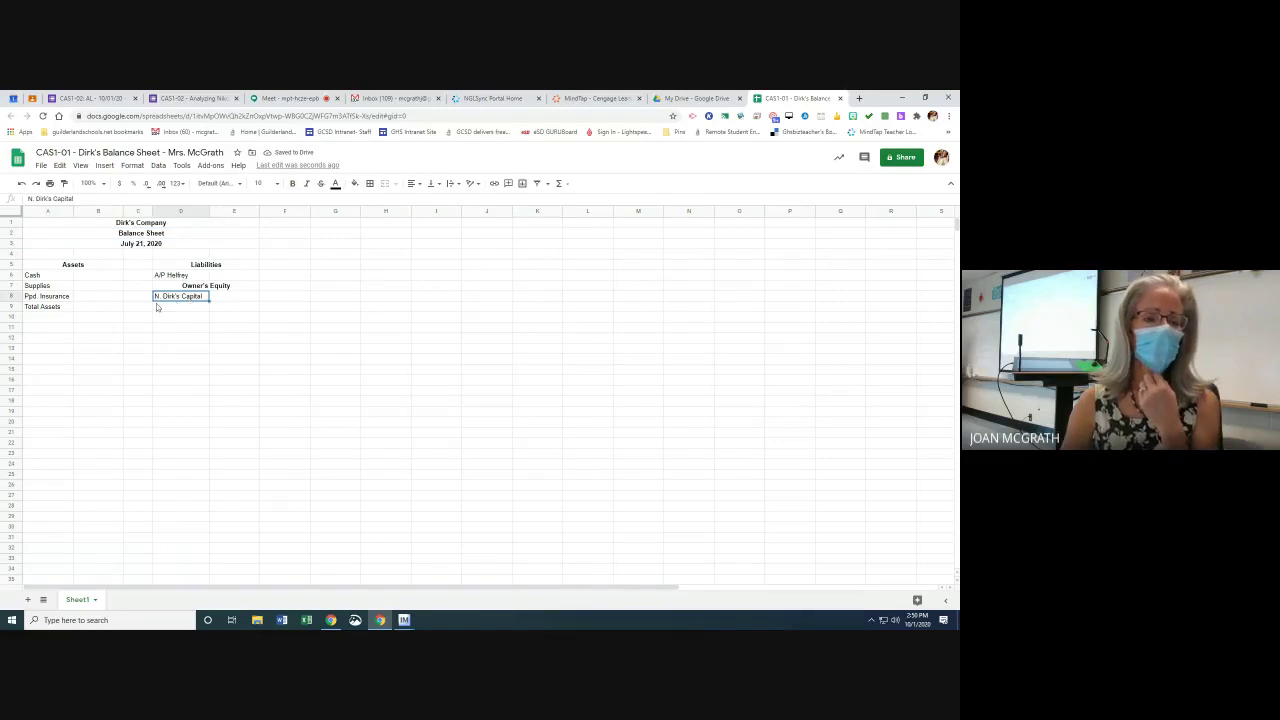
# Enter the asset amounts 375 for Cash, 150 for Supplies and 150 for Ppd. Insurance in cells B6 to B8
pyautogui.click(97, 276)
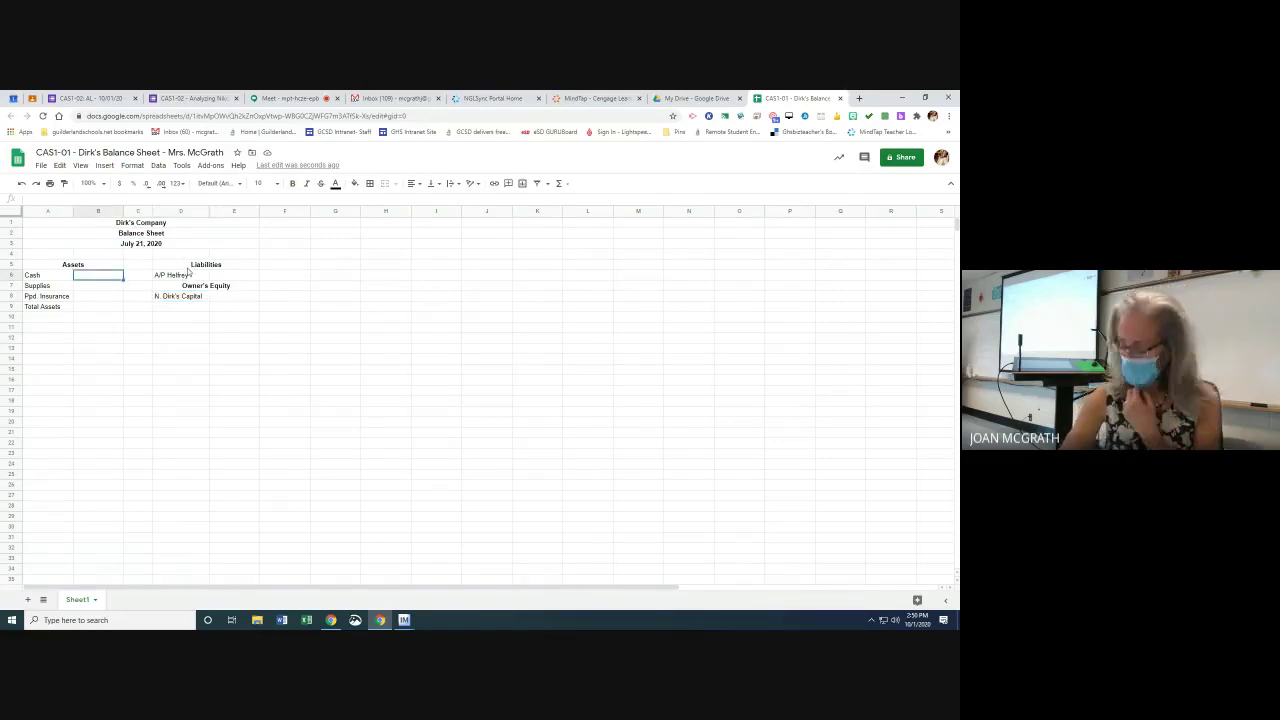
pyautogui.write('375')
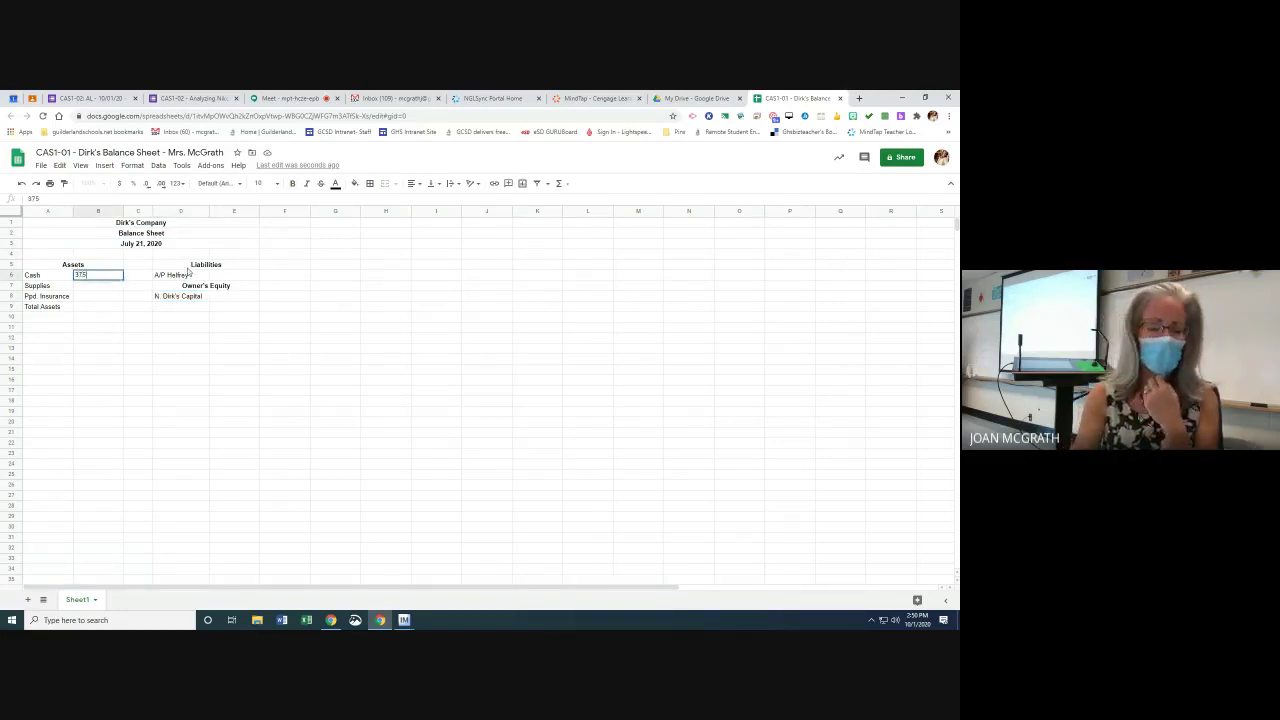
pyautogui.press('Return')
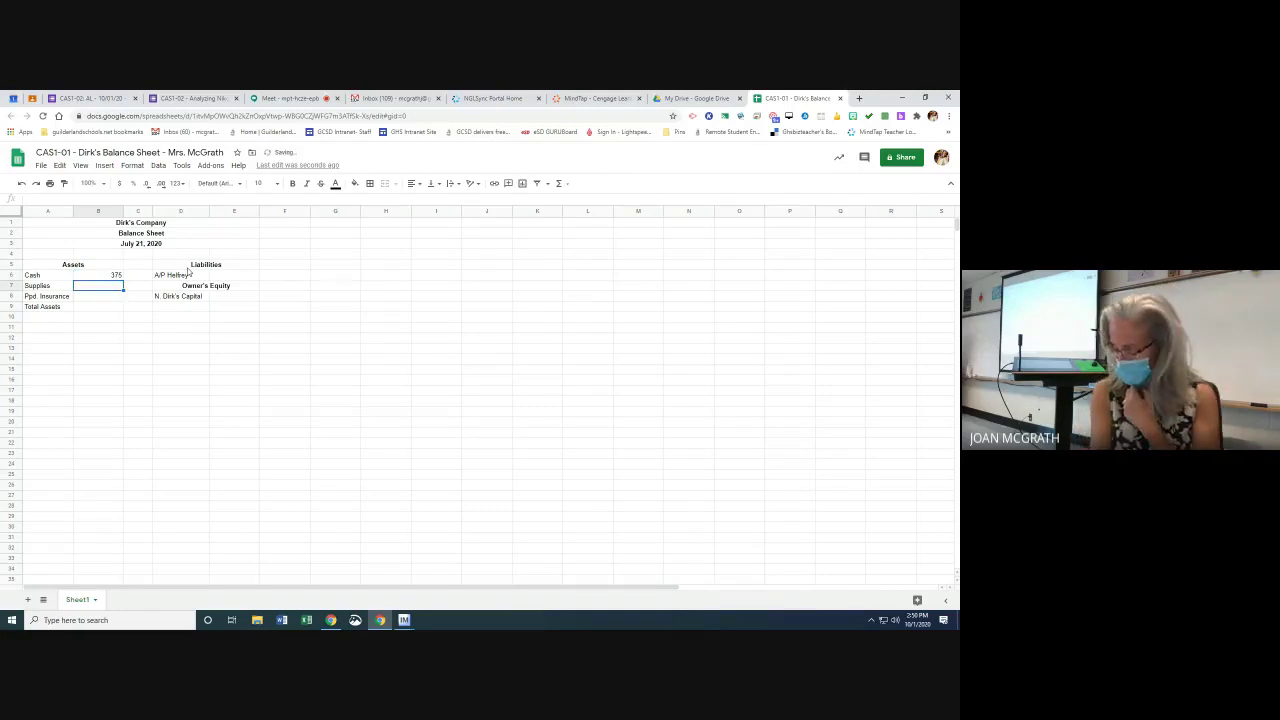
pyautogui.write('150')
pyautogui.press('Return')
pyautogui.write('150')
pyautogui.press('Return')
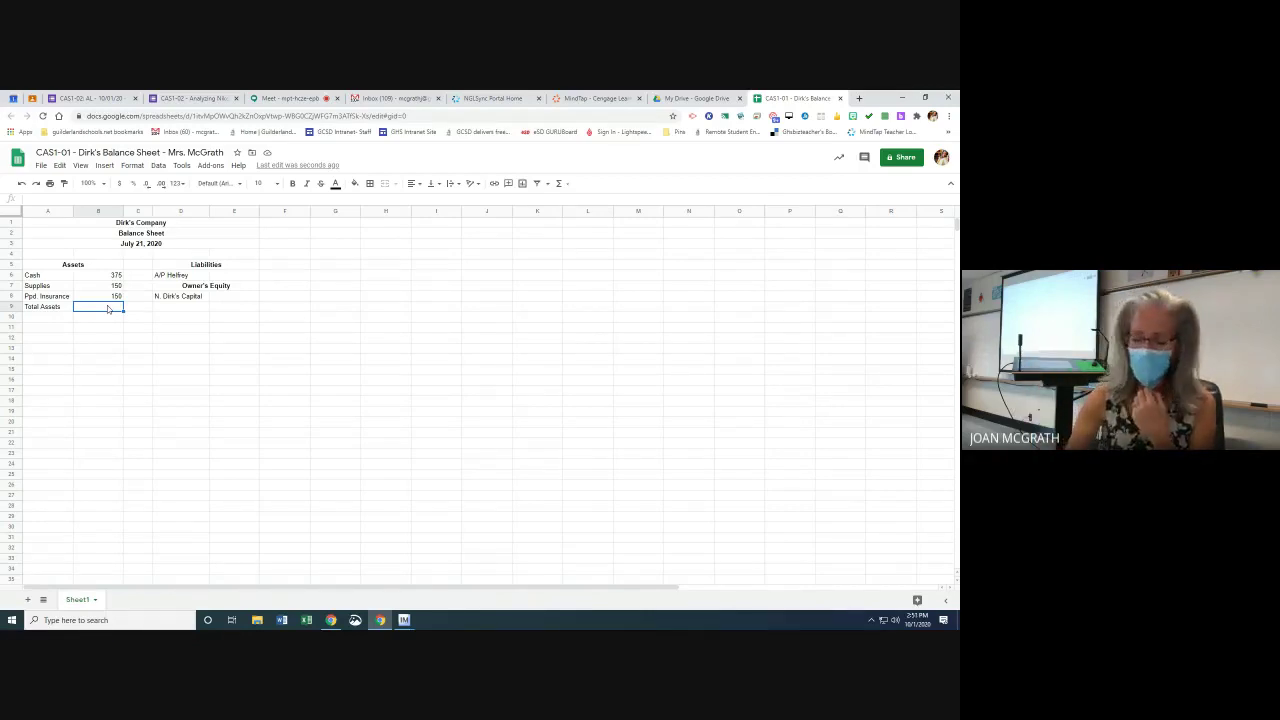
# Enter 675 as a plain number for Total Assets in cell B9
pyautogui.write('675')
pyautogui.press('Return')
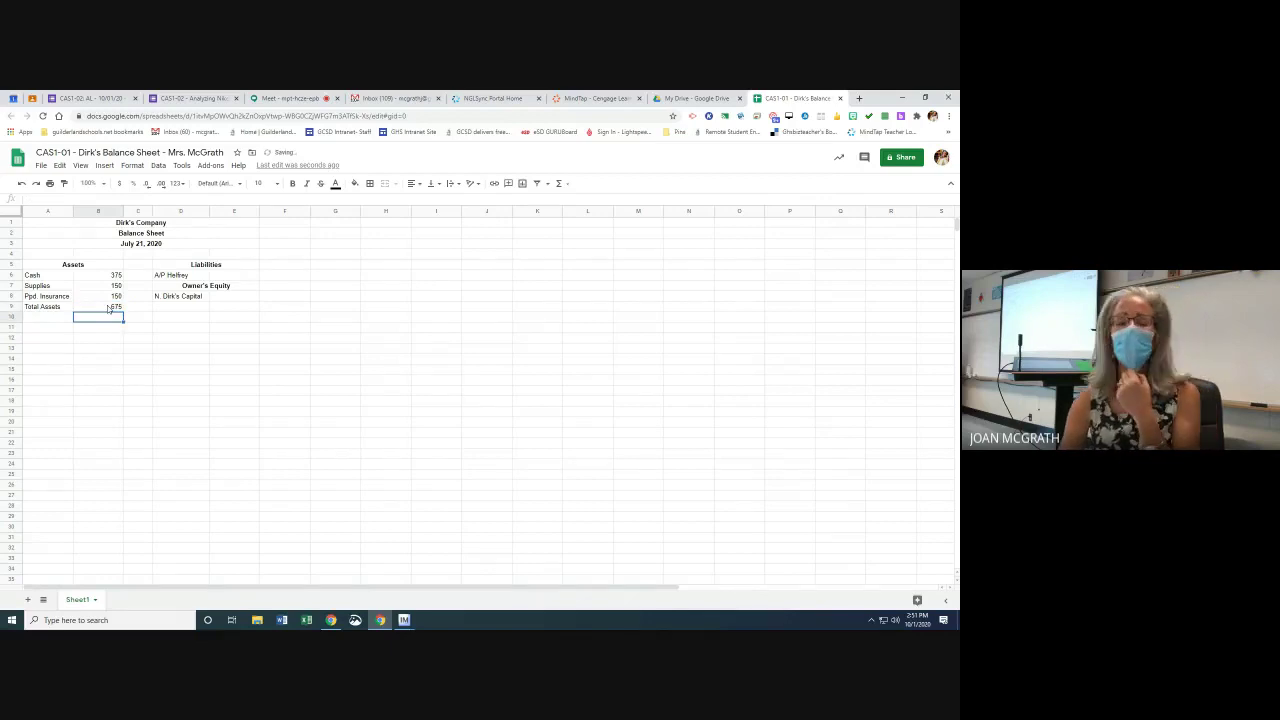
# Replace the Total Assets amount in cell B9 with the formula =375+150+150
pyautogui.click(112, 308)
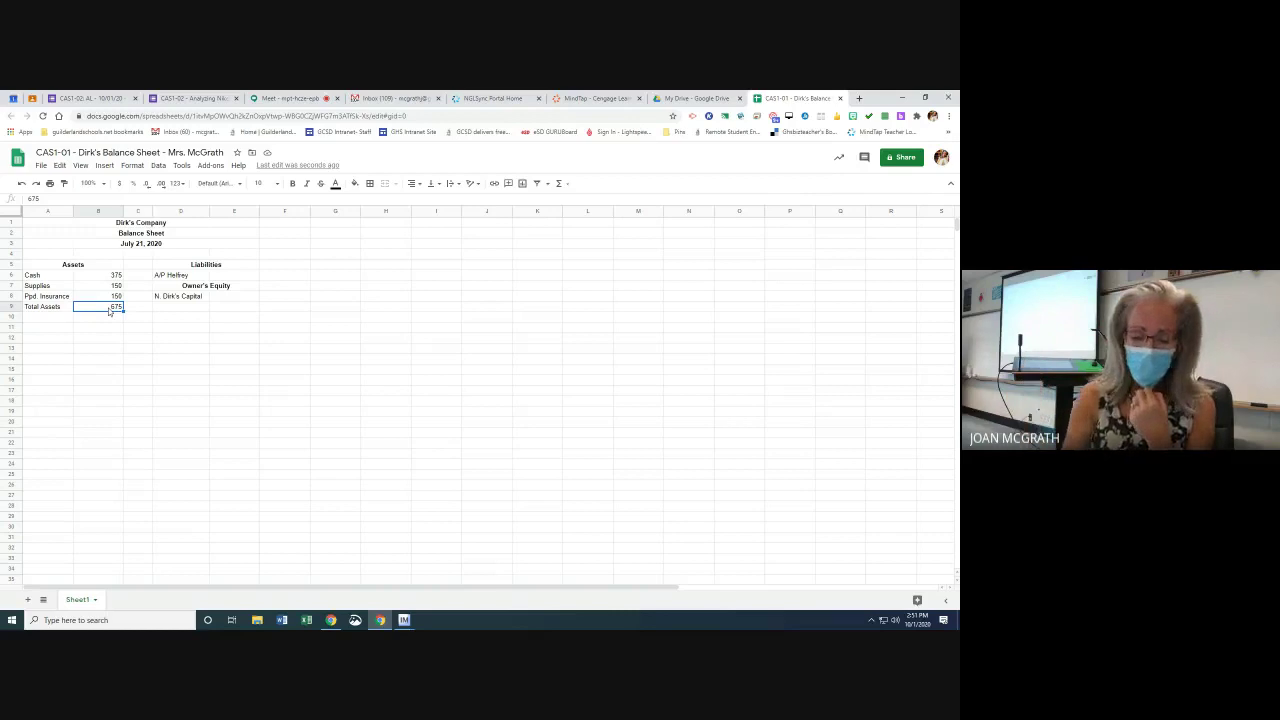
pyautogui.write('=')
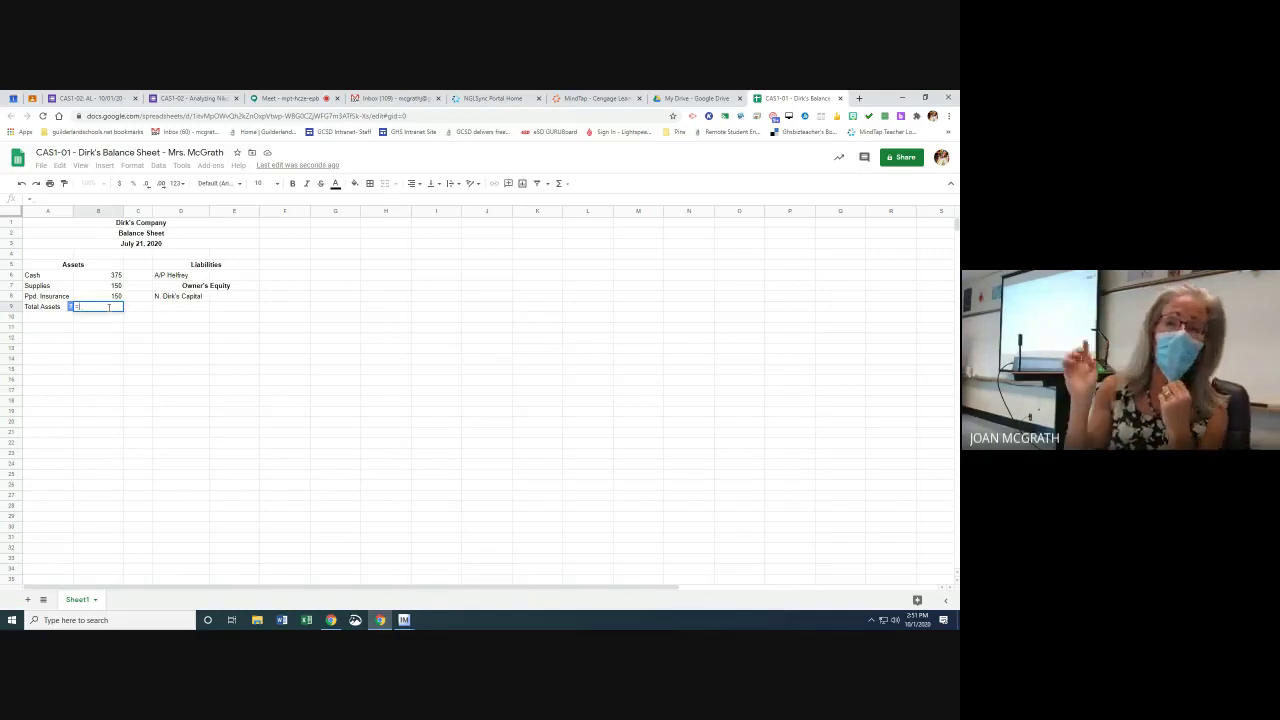
pyautogui.write('375+150+15')
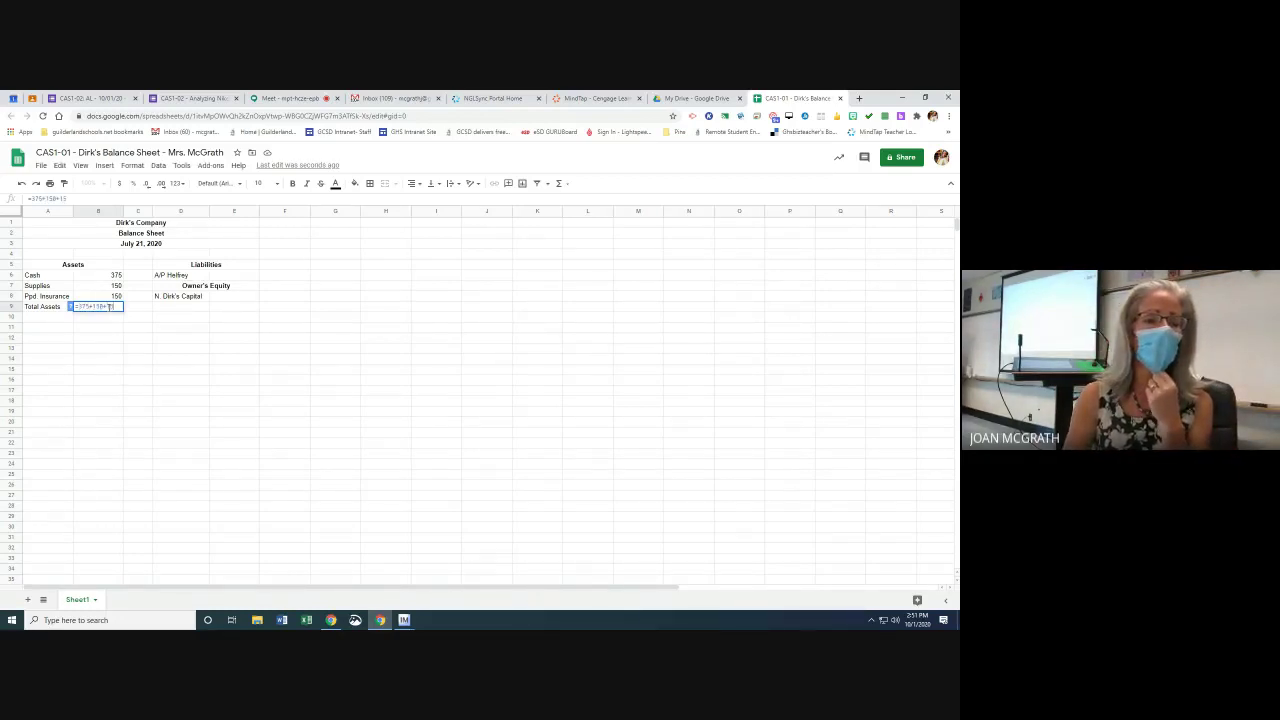
pyautogui.press('Return')
pyautogui.click(110, 309)
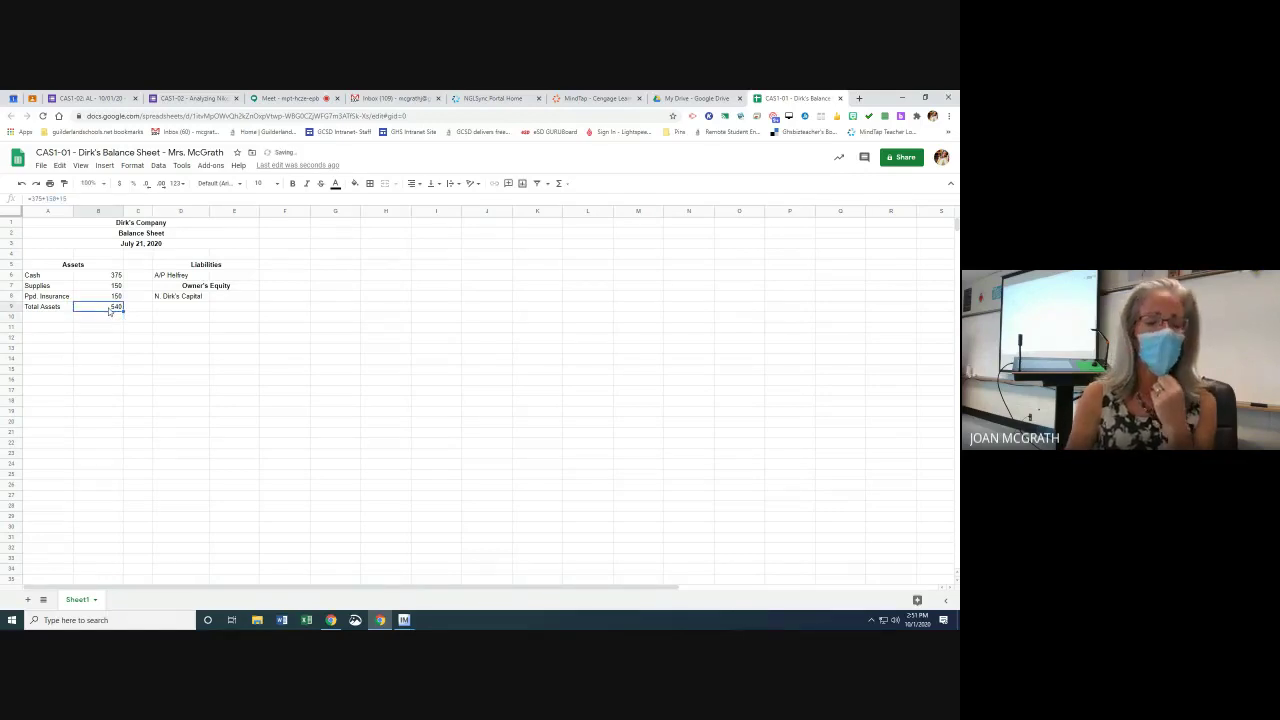
pyautogui.doubleClick(110, 309)
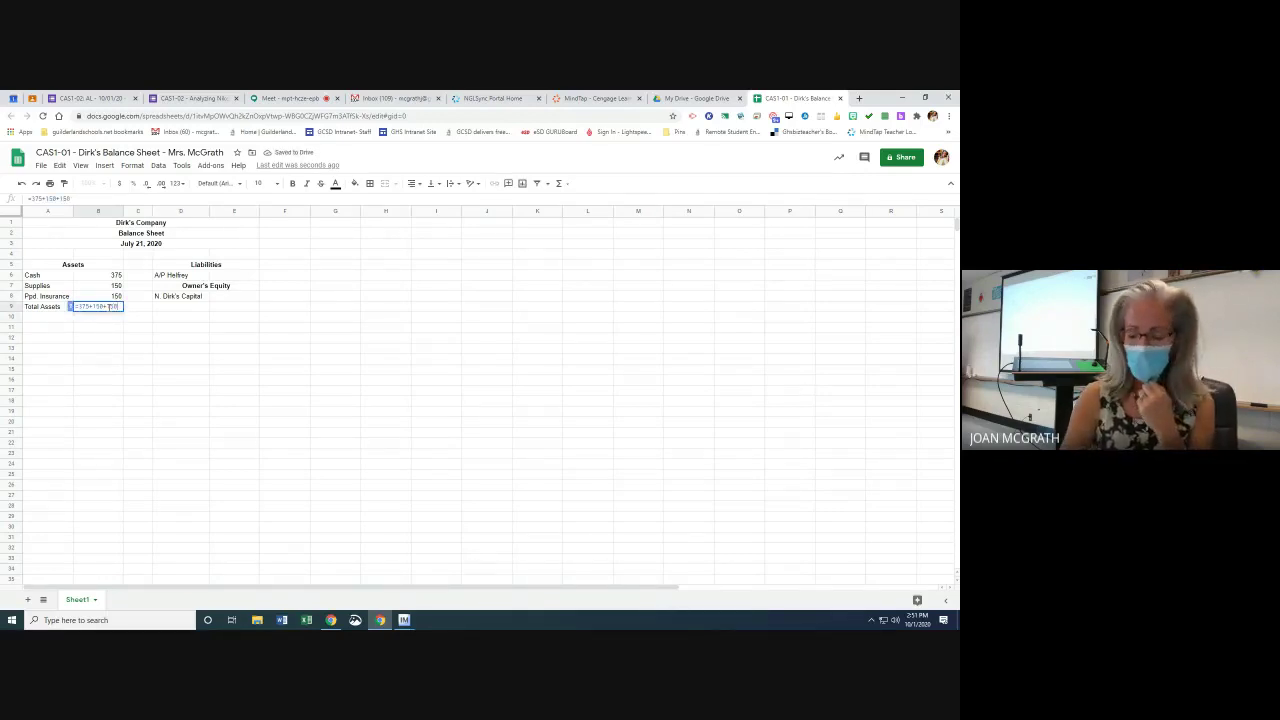
pyautogui.press('Return')
# Replace the Total Assets formula in cell B9 with a SUM of the asset amounts in B6 to B8
pyautogui.click(111, 310)
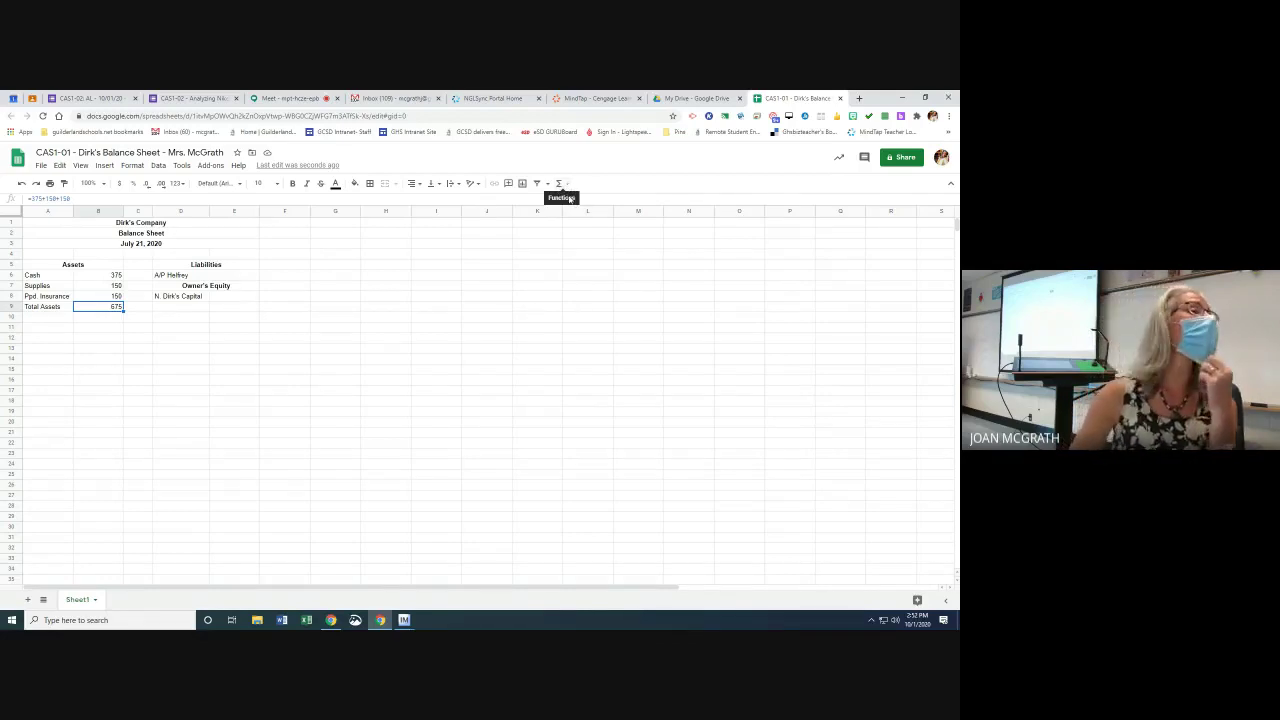
pyautogui.click(562, 184)
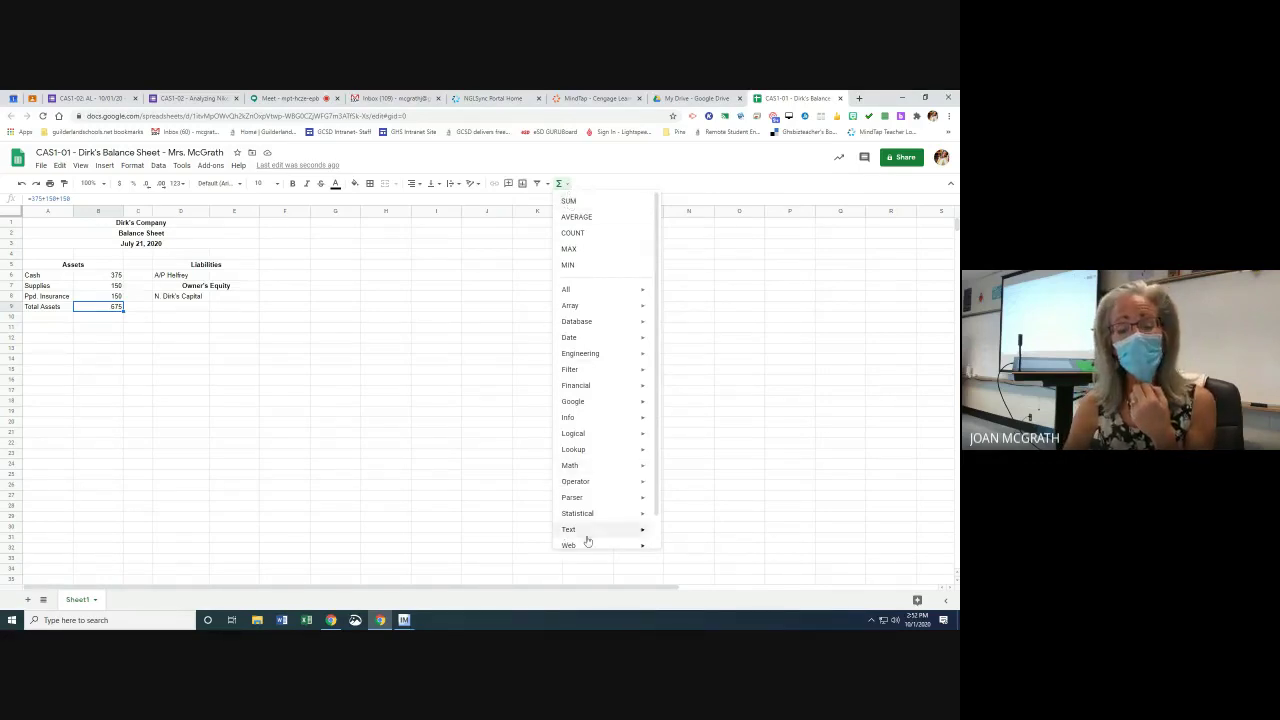
pyautogui.click(566, 186)
pyautogui.click(566, 186)
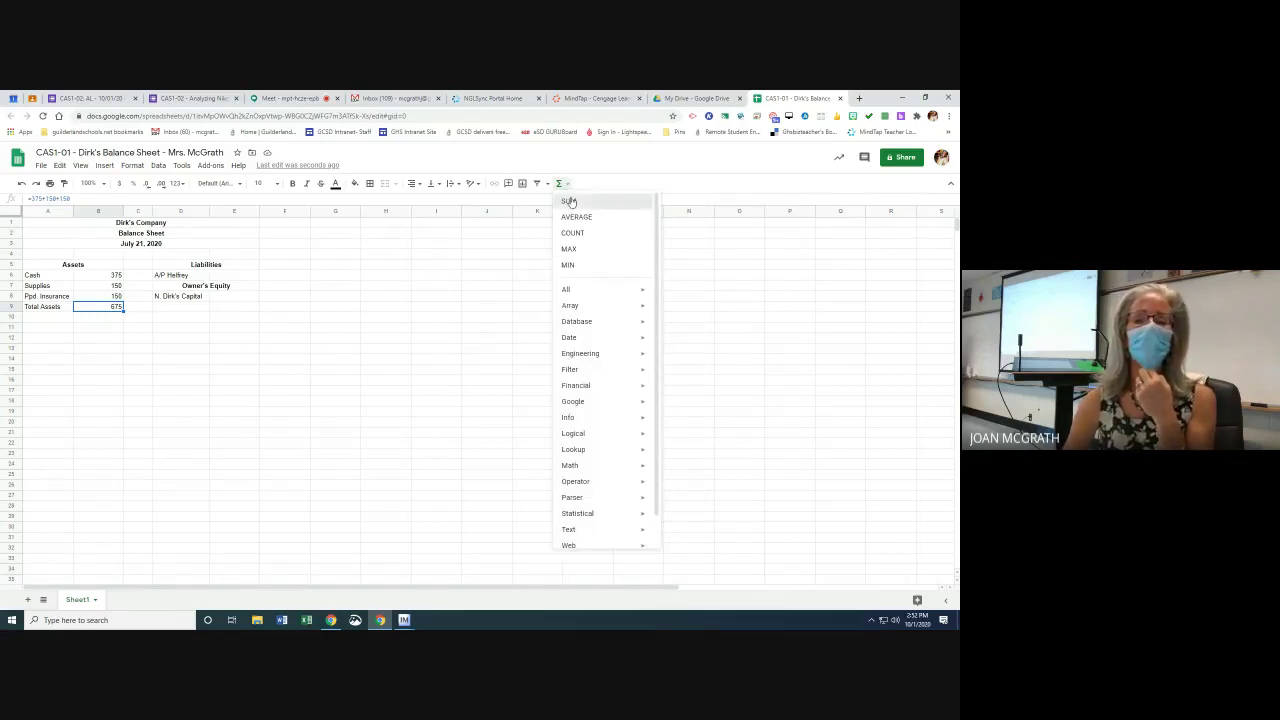
pyautogui.click(569, 202)
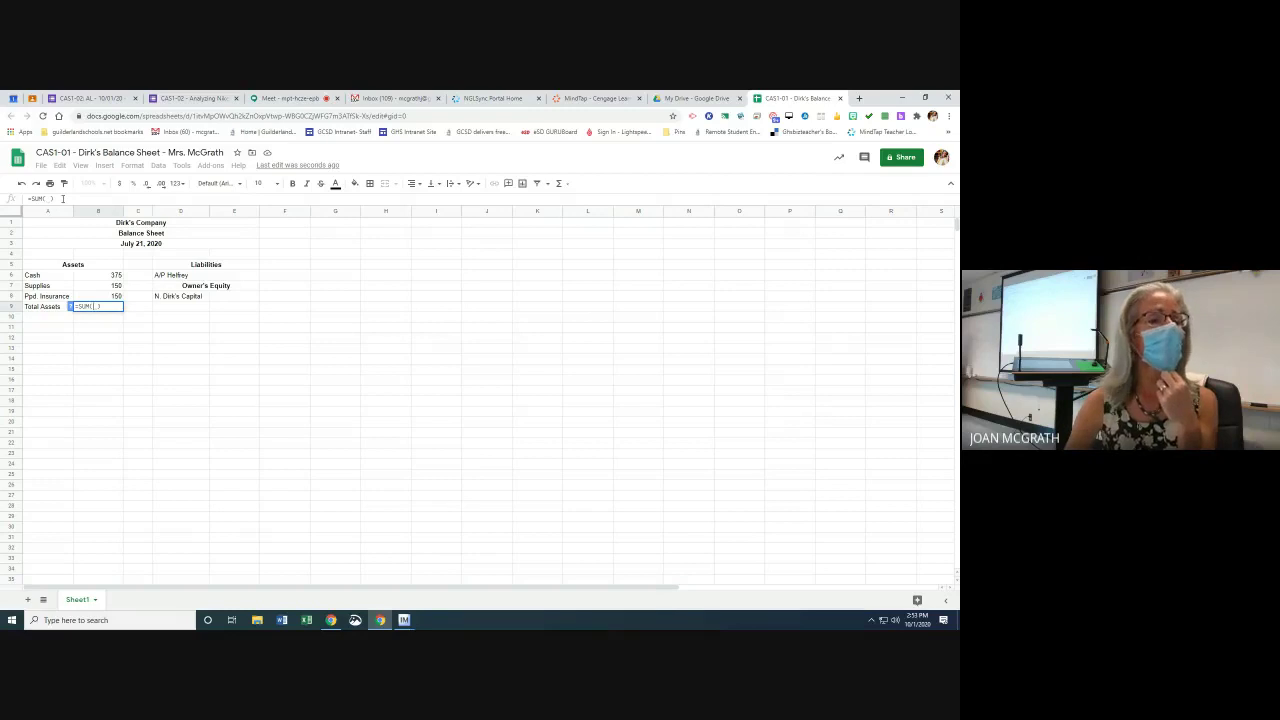
pyautogui.click(92, 307)
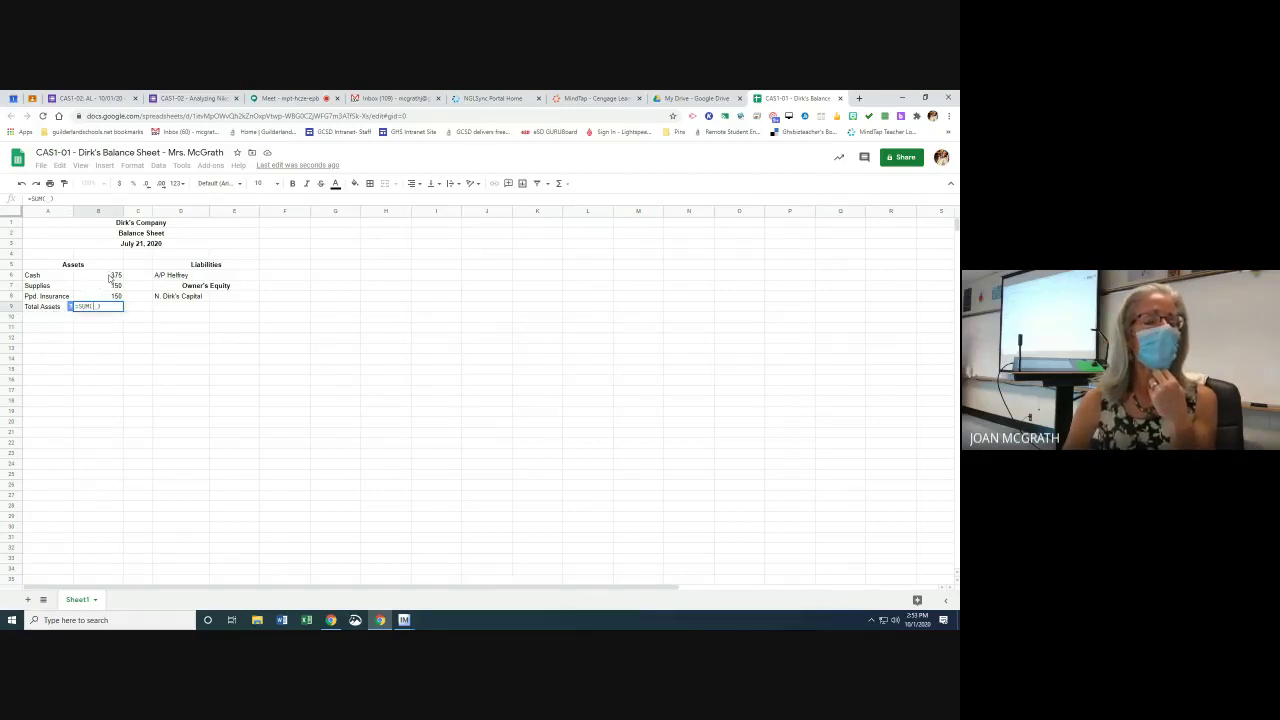
pyautogui.click(110, 277)
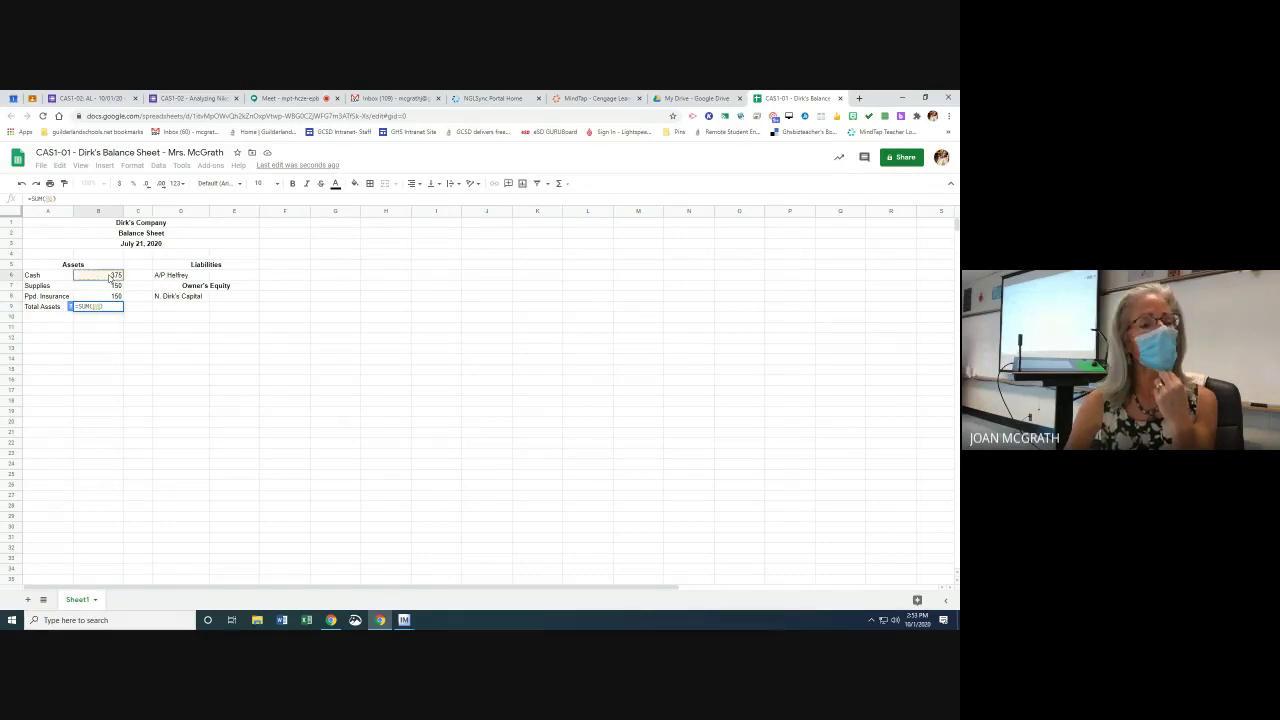
pyautogui.moveTo(110, 277); pyautogui.dragTo(112, 297)
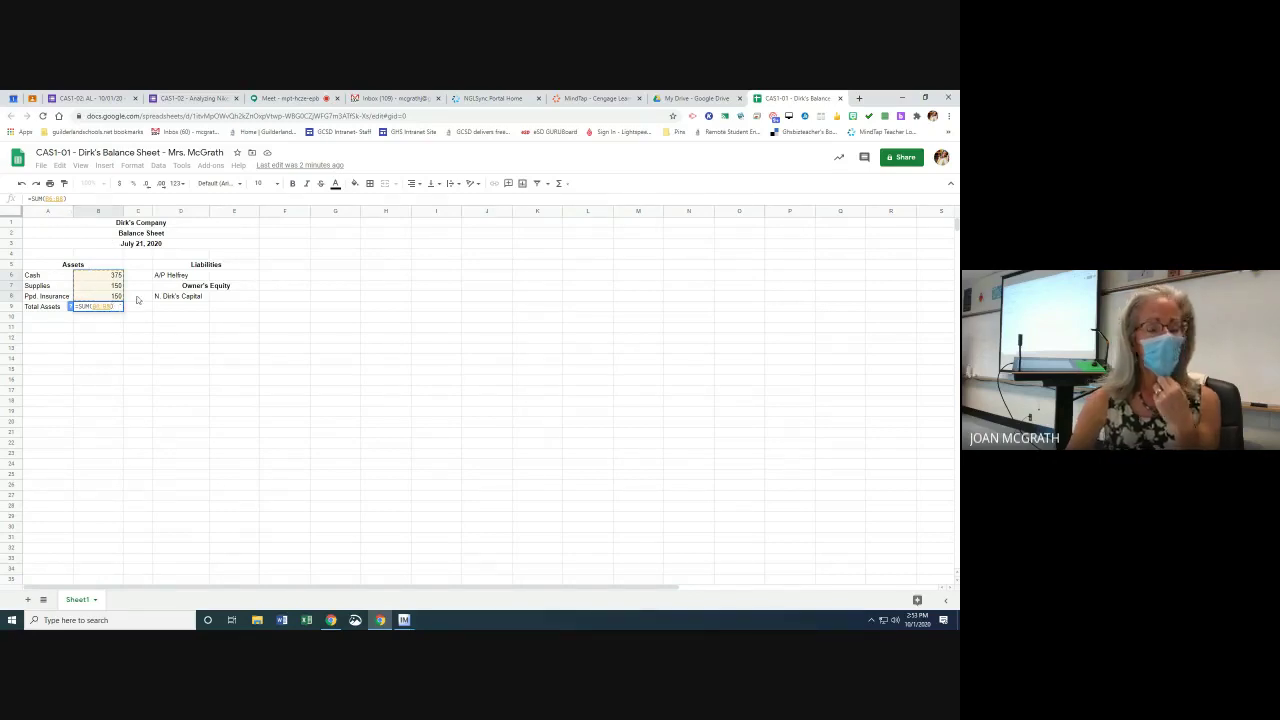
pyautogui.press('Return')
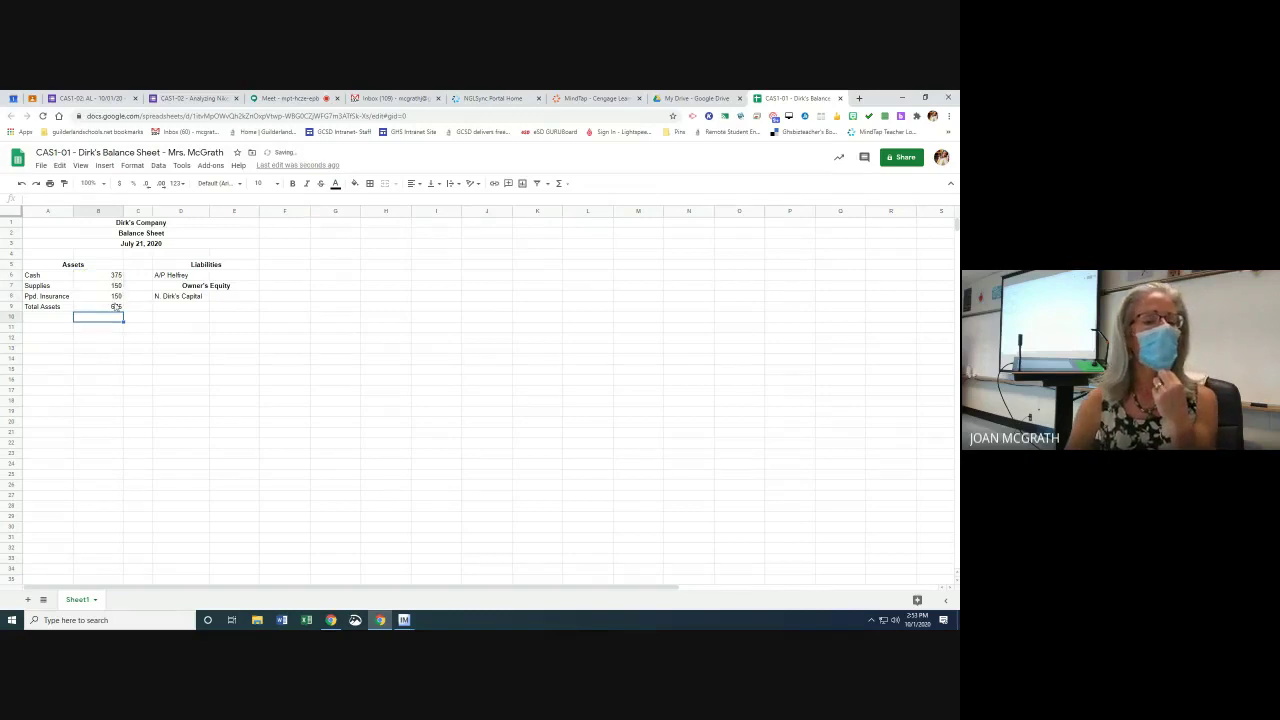
pyautogui.click(115, 308)
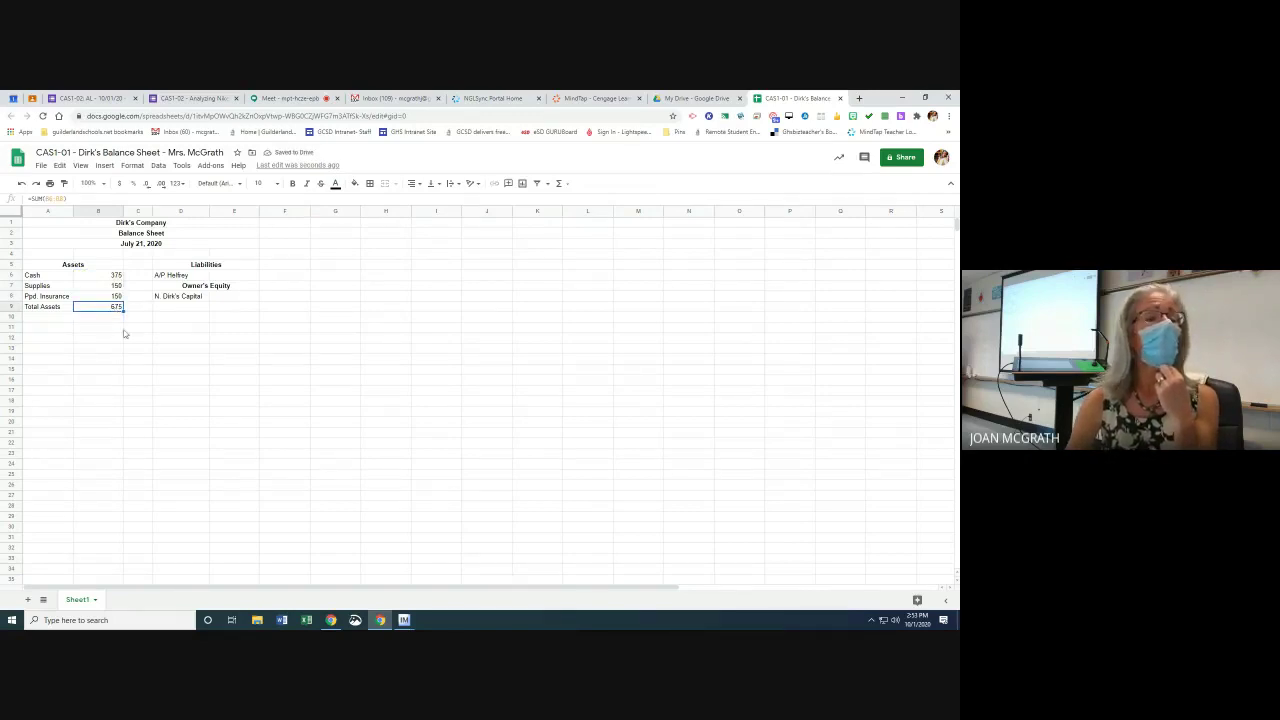
# Try the cell-reference formula =B6+B7+B8 in cell B11 and clear that cell again
pyautogui.click(112, 332)
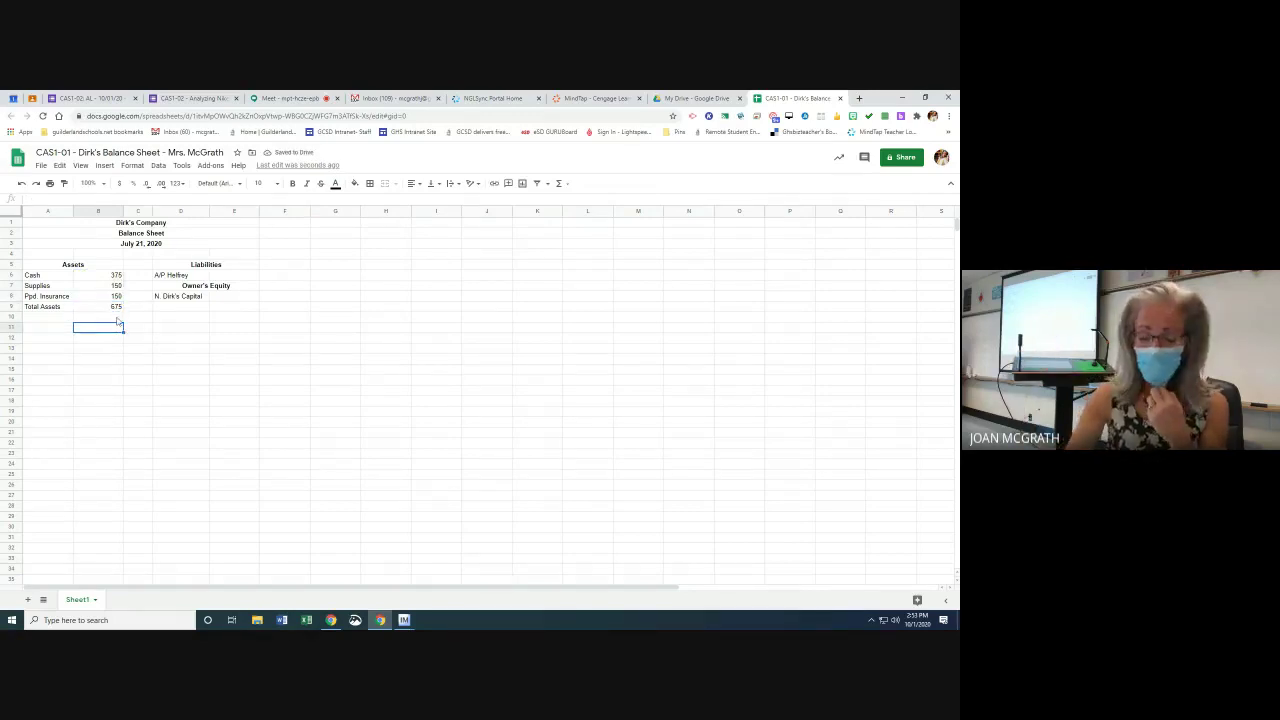
pyautogui.write('=')
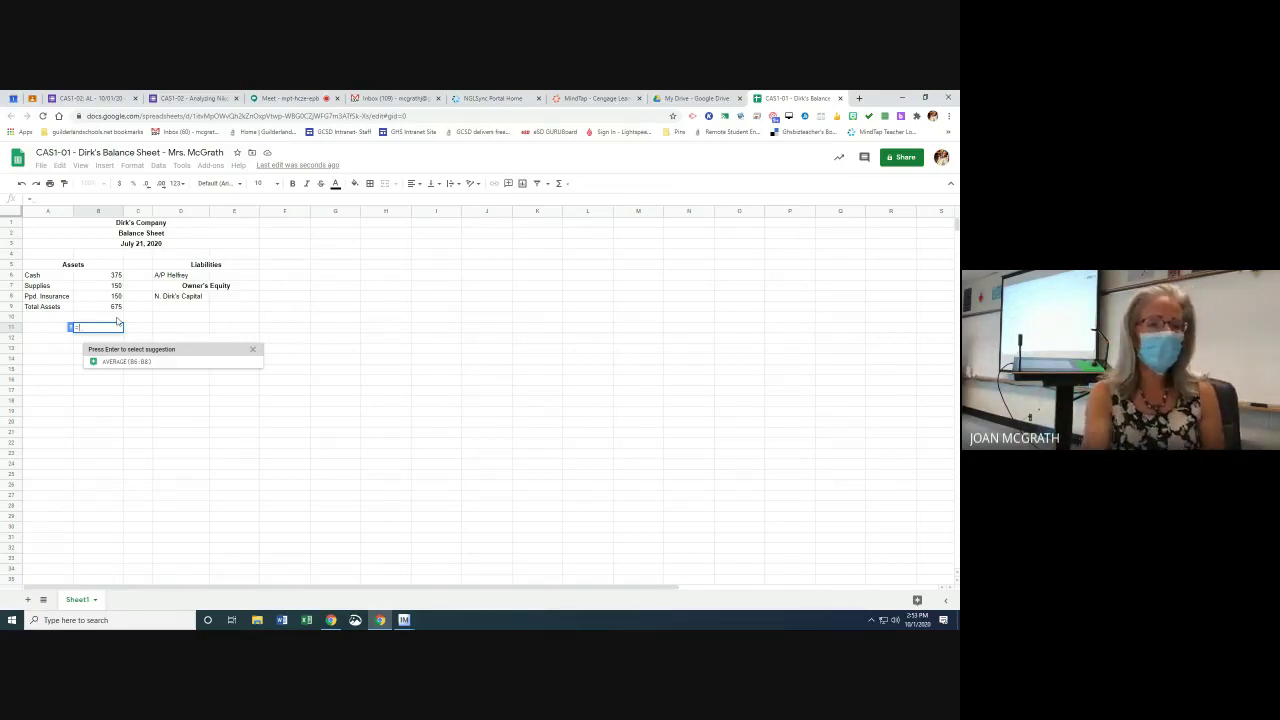
pyautogui.write('b6+')
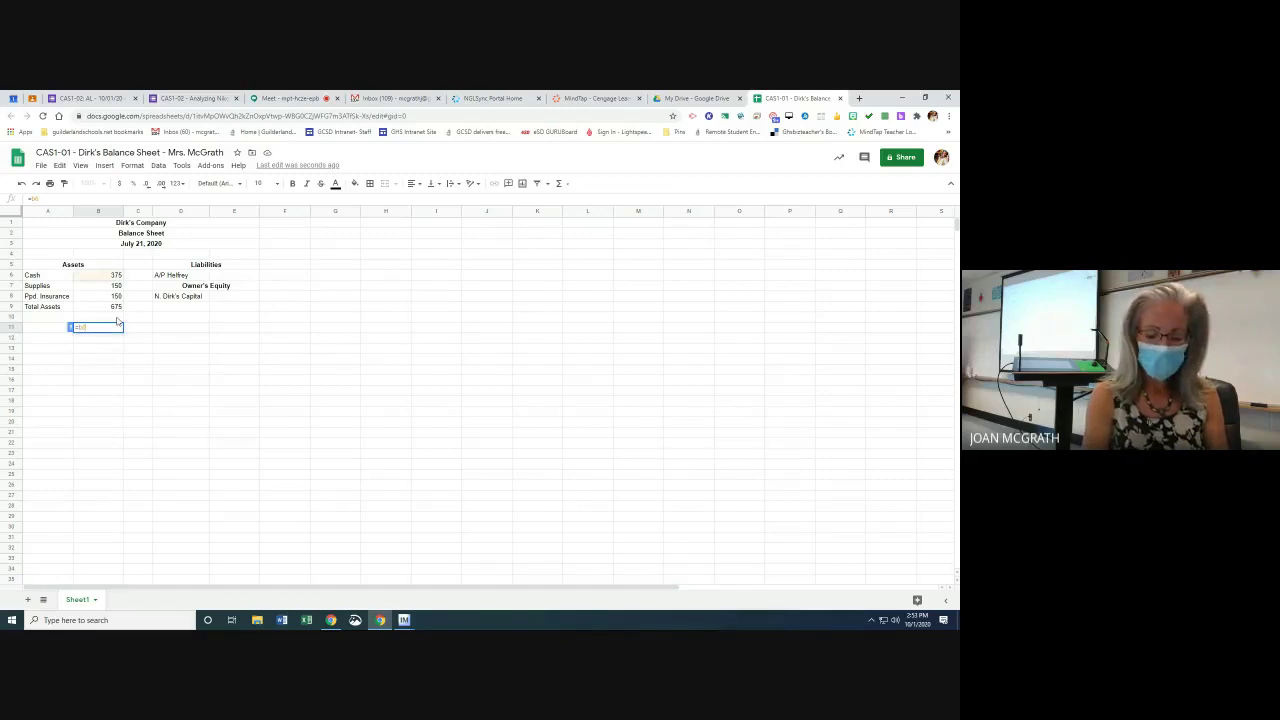
pyautogui.write('b7')
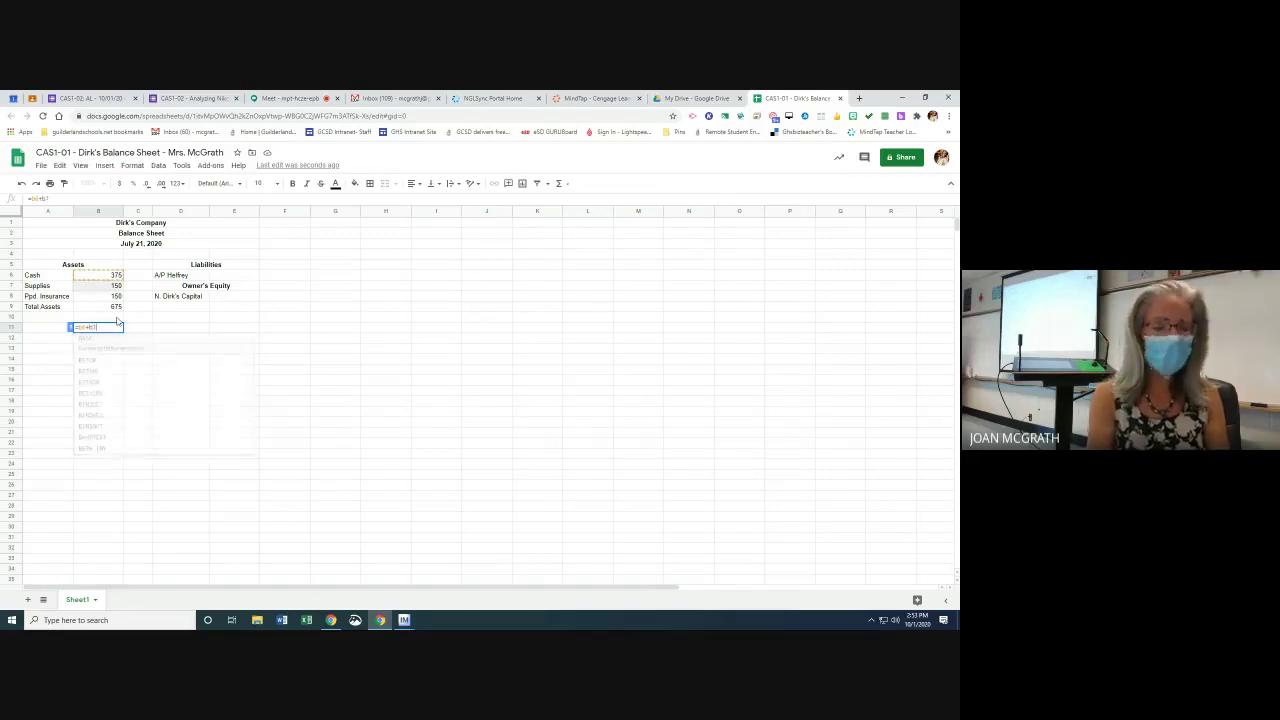
pyautogui.write('+b8')
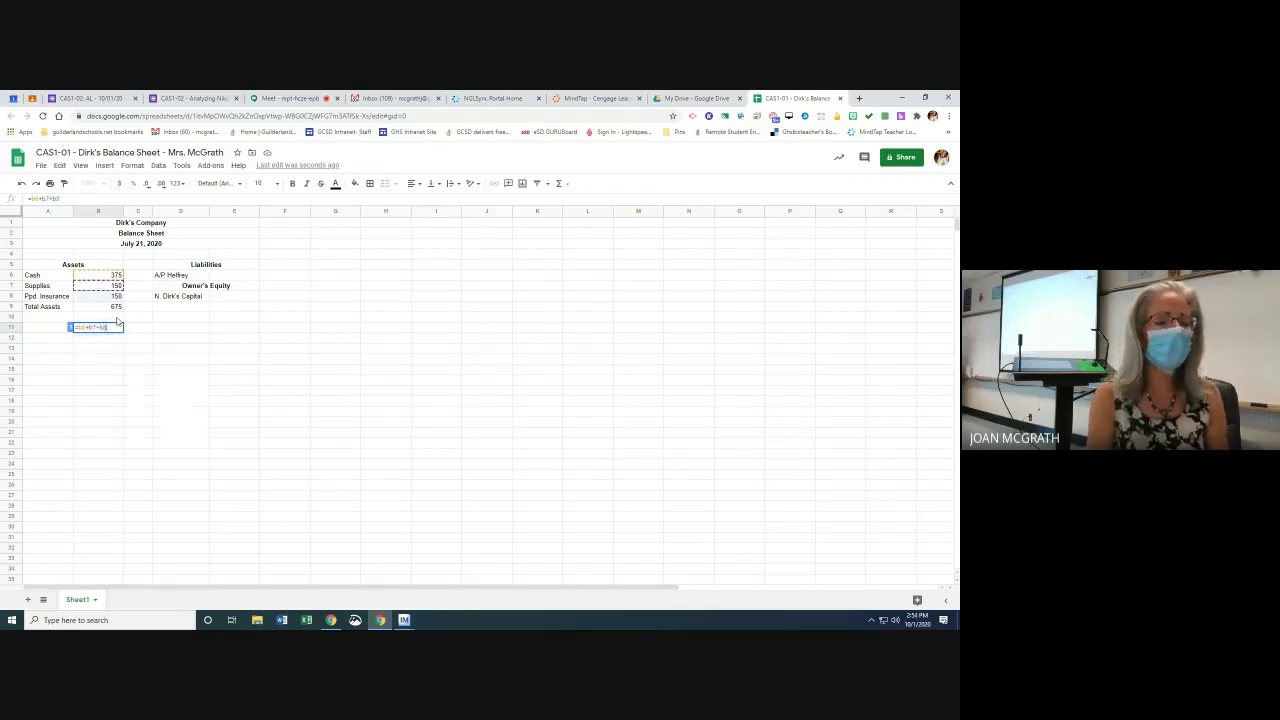
pyautogui.press('Return')
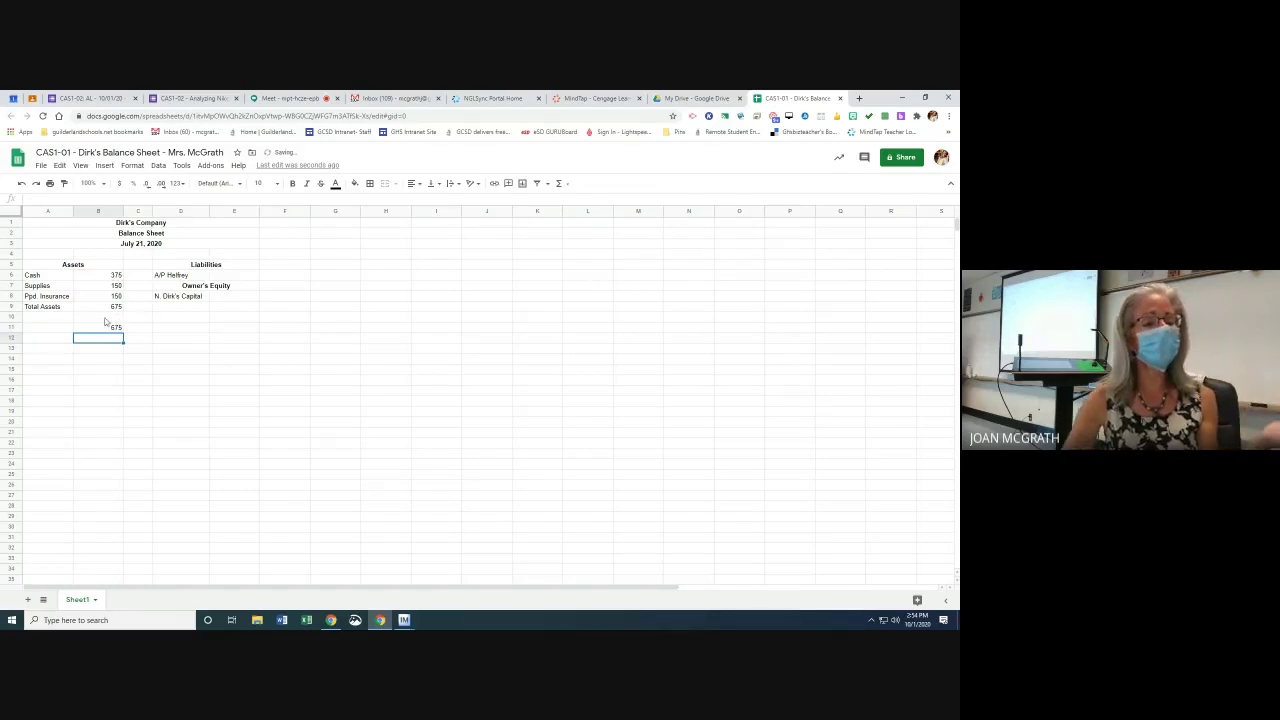
pyautogui.click(112, 328)
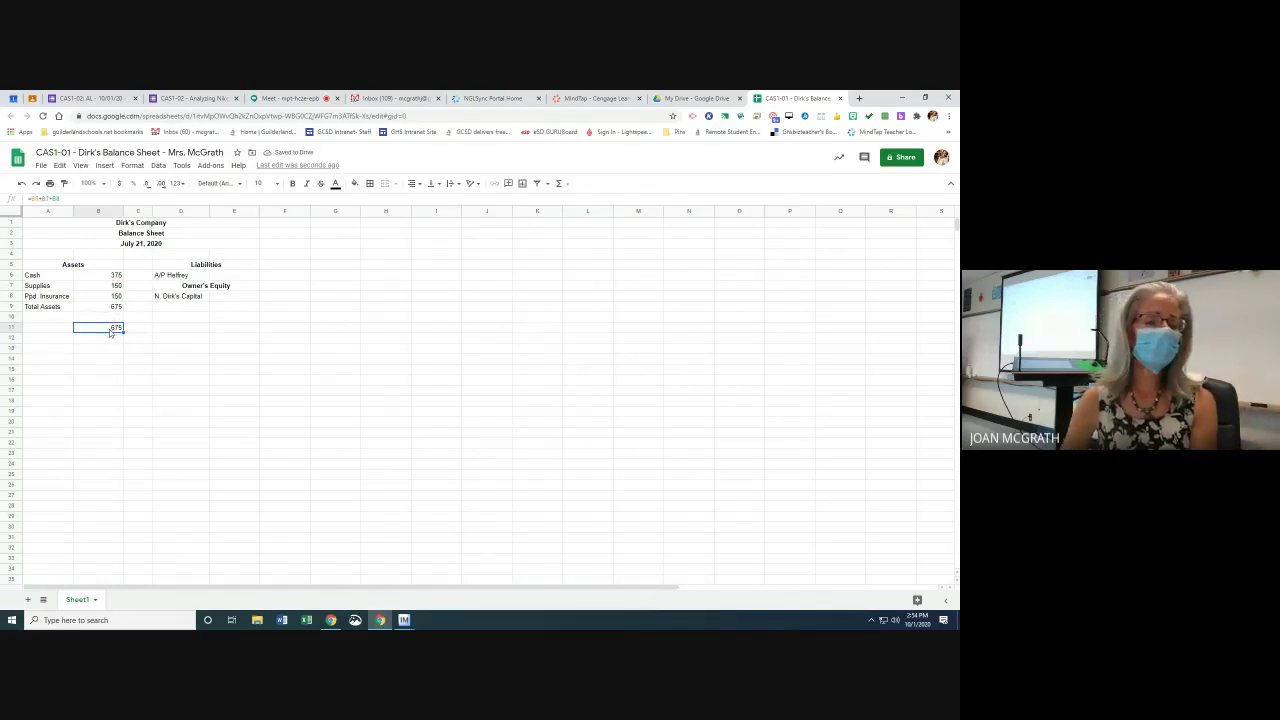
pyautogui.press('Delete')
pyautogui.click(112, 307)
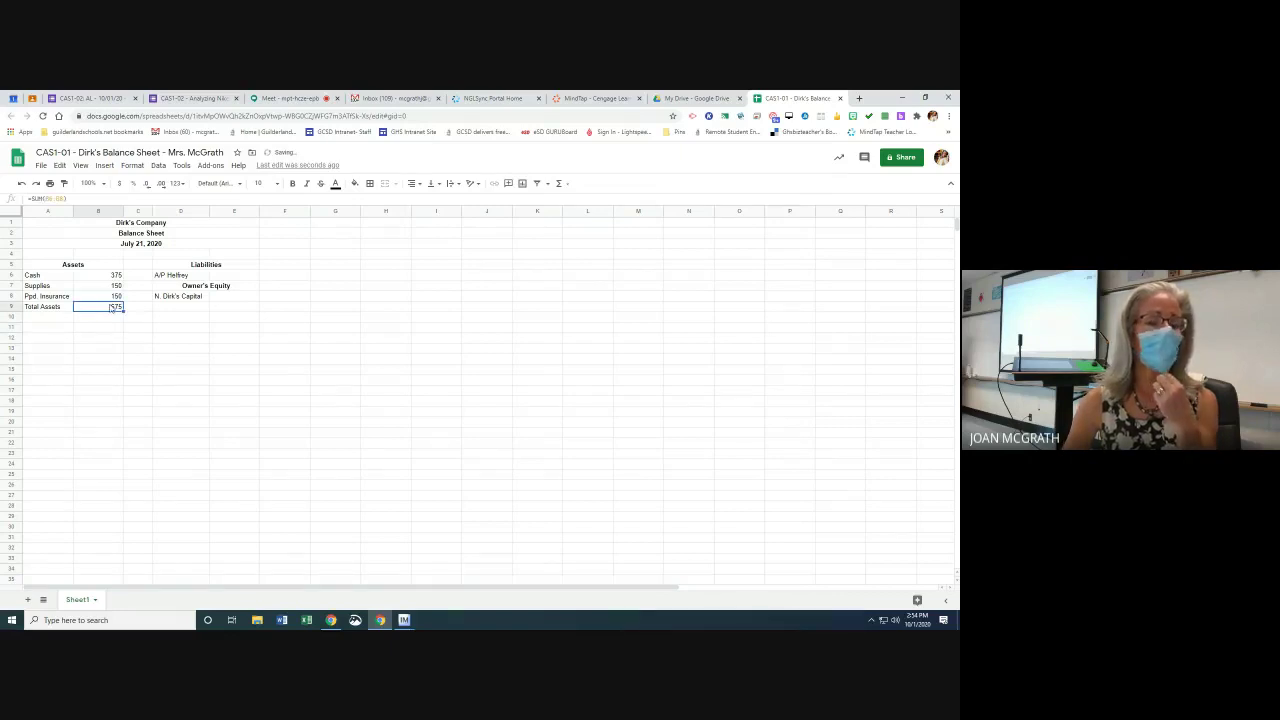
# Enter 25 for the accounts payable liability in cell E6 and 650 for the owner's capital account in cell E8
pyautogui.click(228, 279)
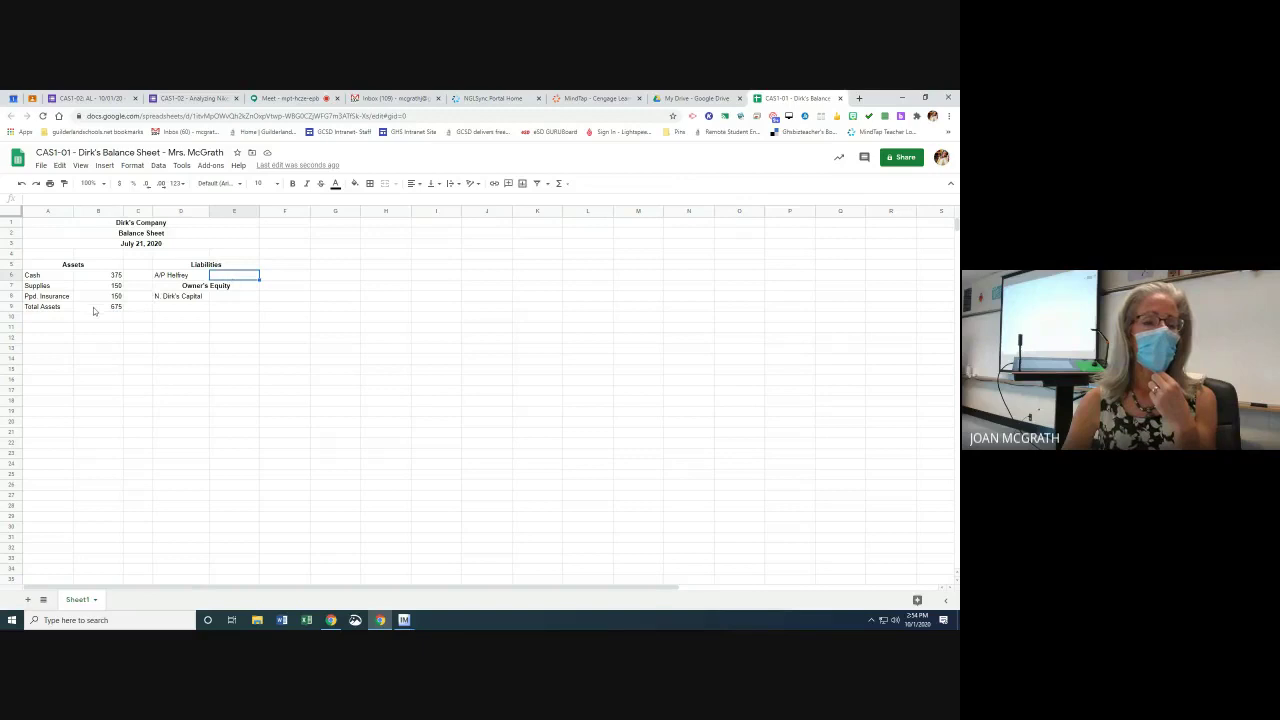
pyautogui.click(94, 309)
pyautogui.click(229, 279)
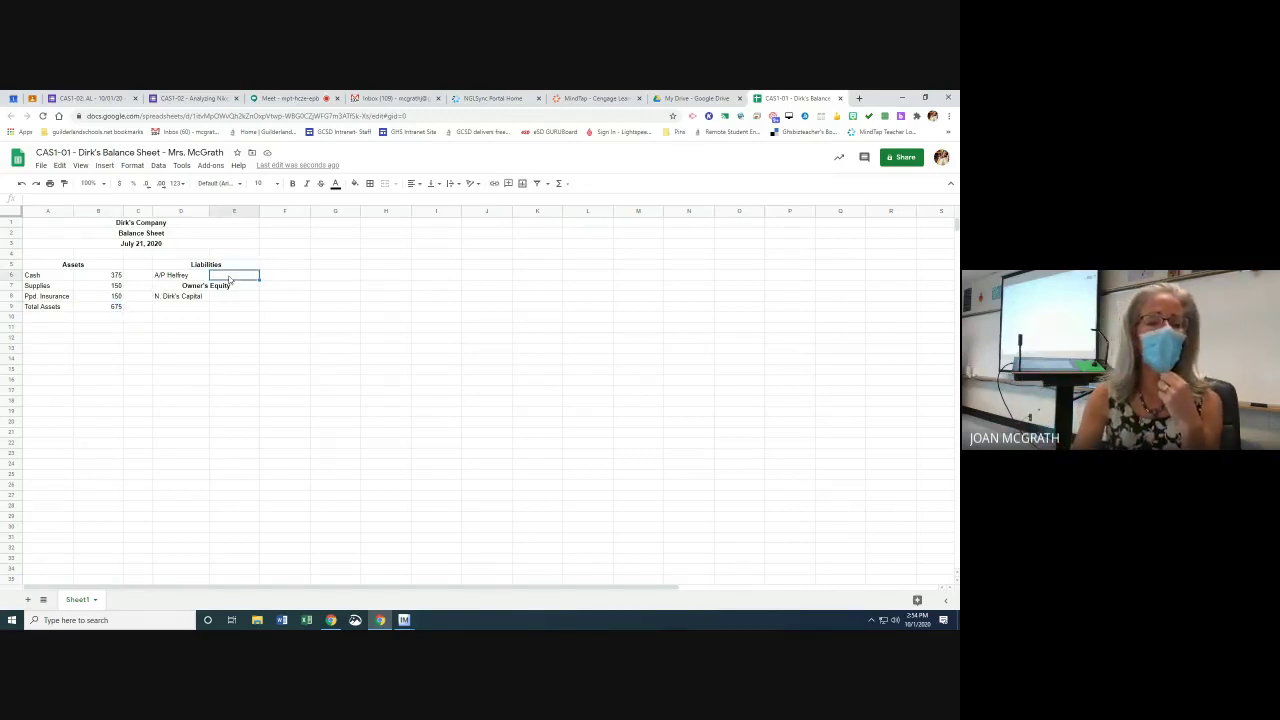
pyautogui.write('25')
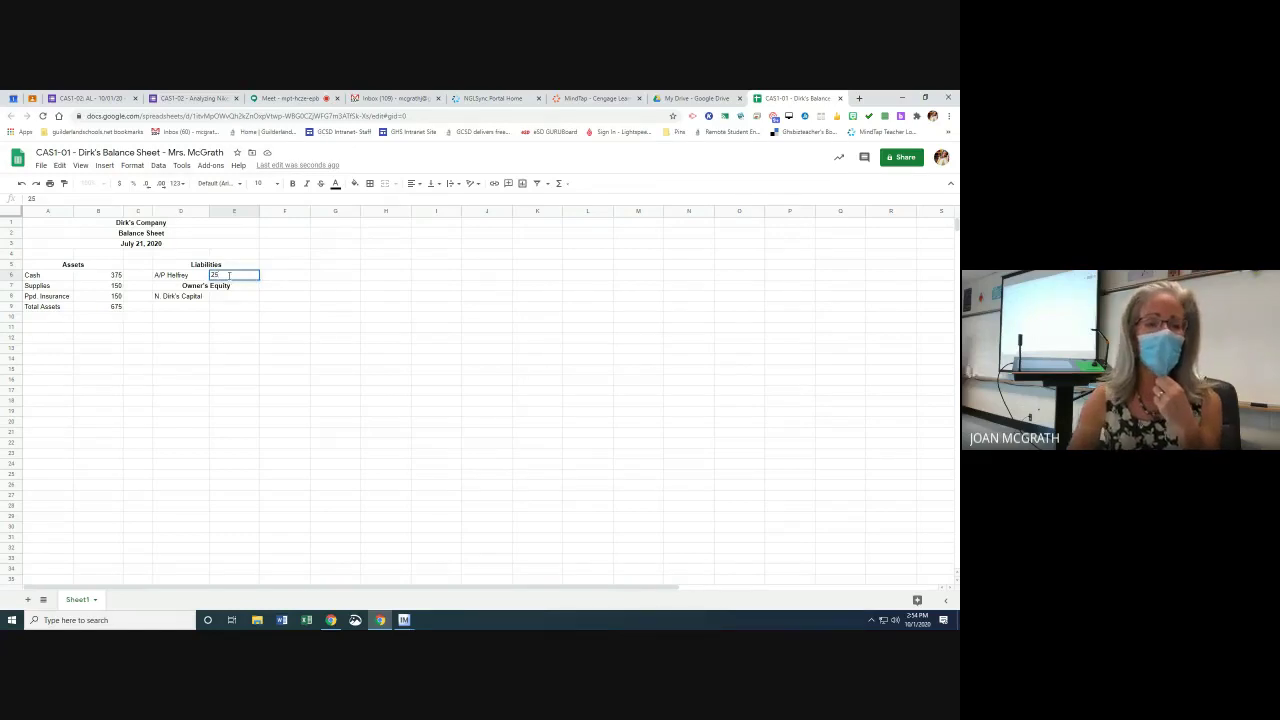
pyautogui.click(240, 299)
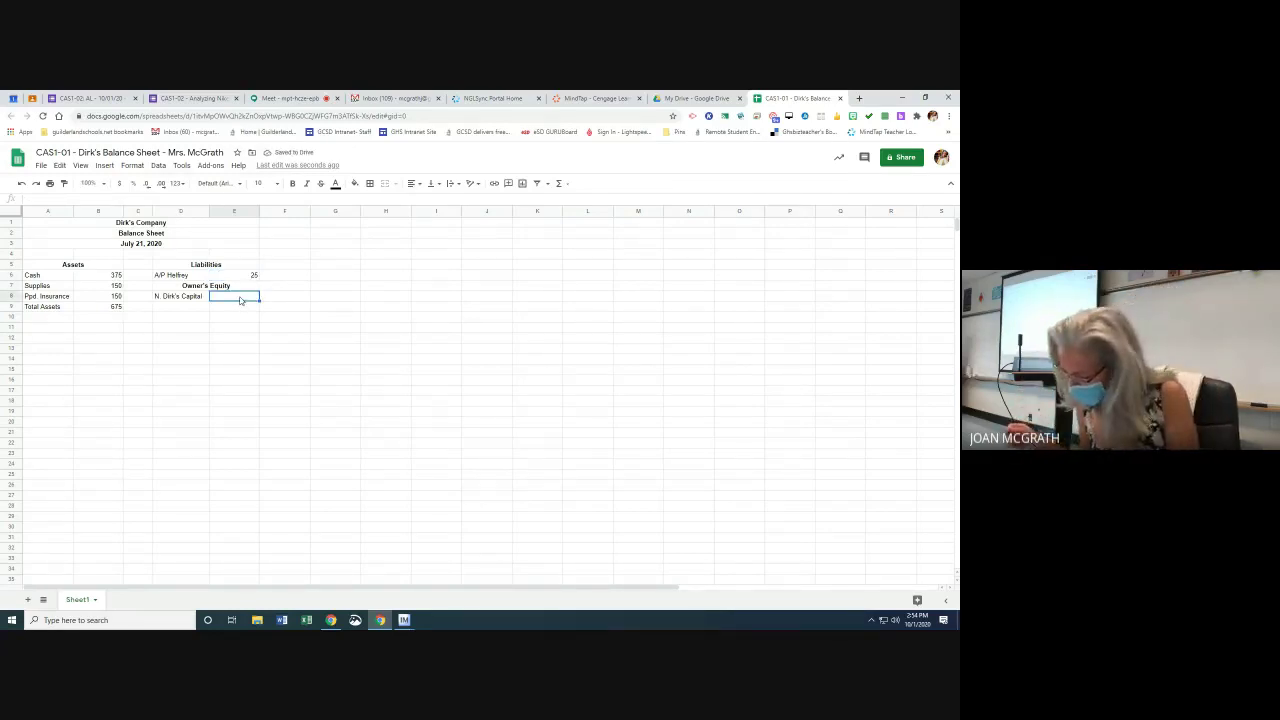
pyautogui.write('650')
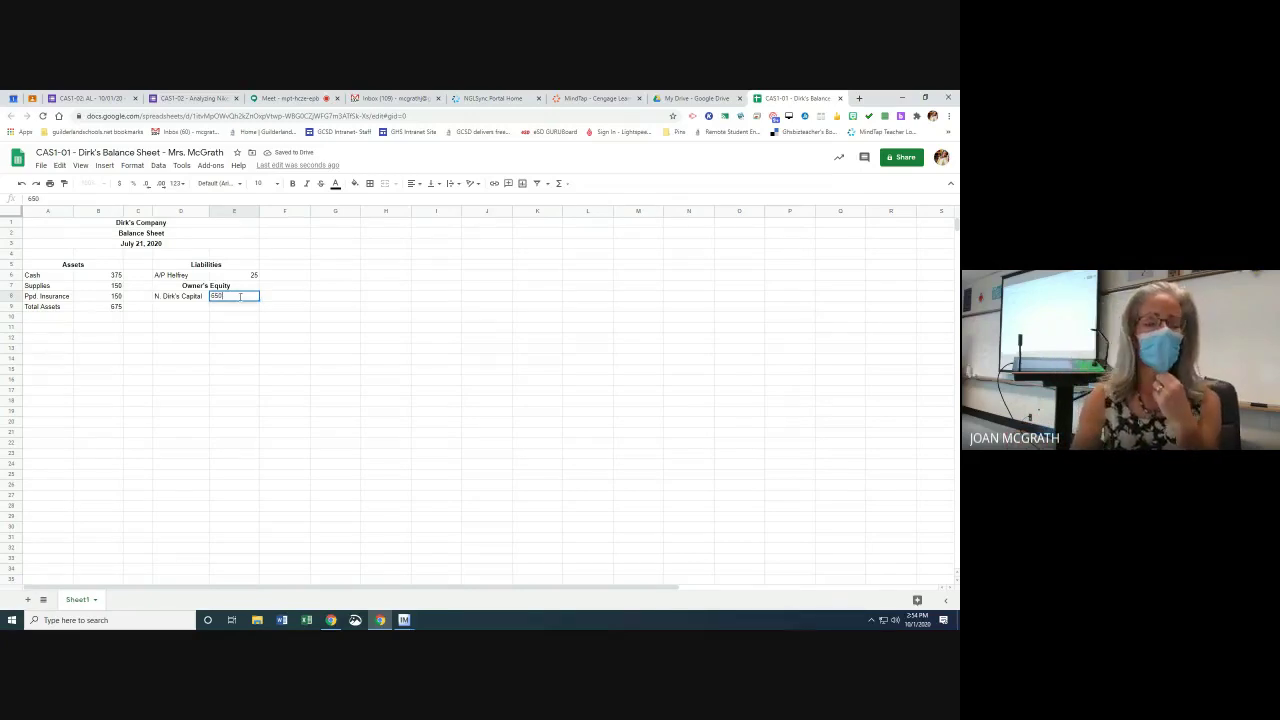
pyautogui.click(229, 308)
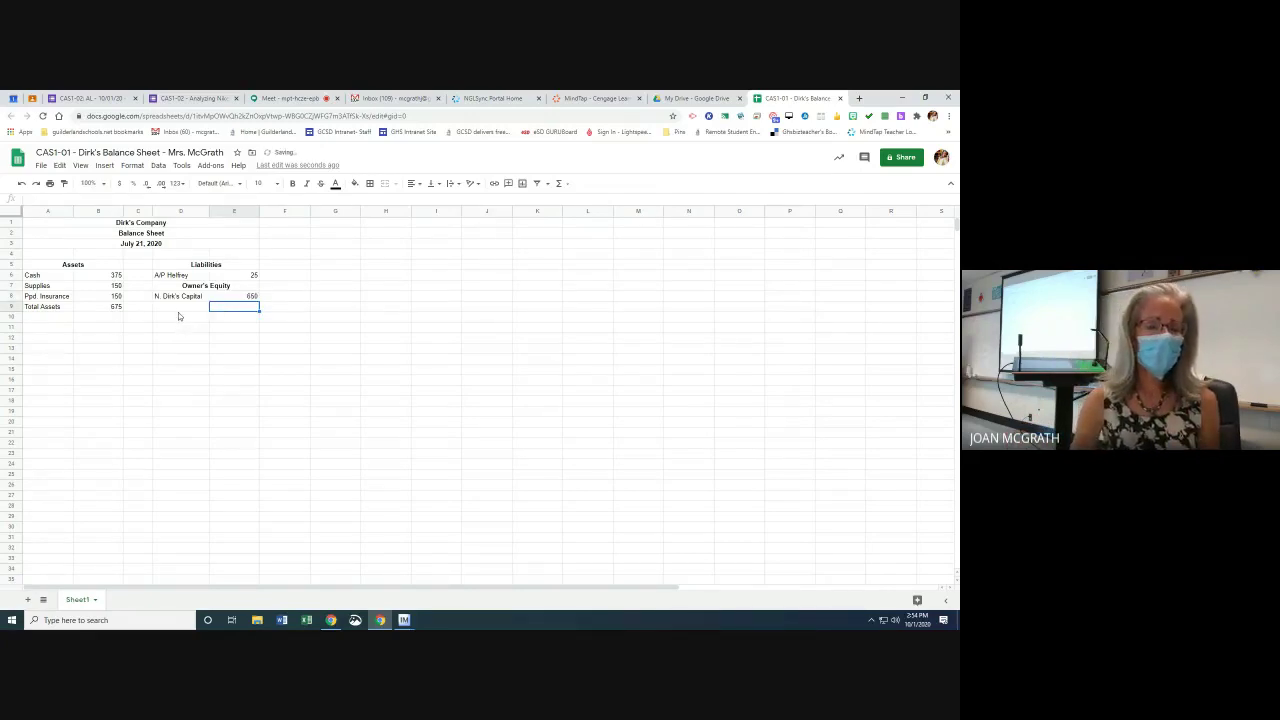
# Label cell D9 "Total Liabilities & O.E." and fit column D to the width of its contents
pyautogui.click(180, 312)
pyautogui.write('Tota')
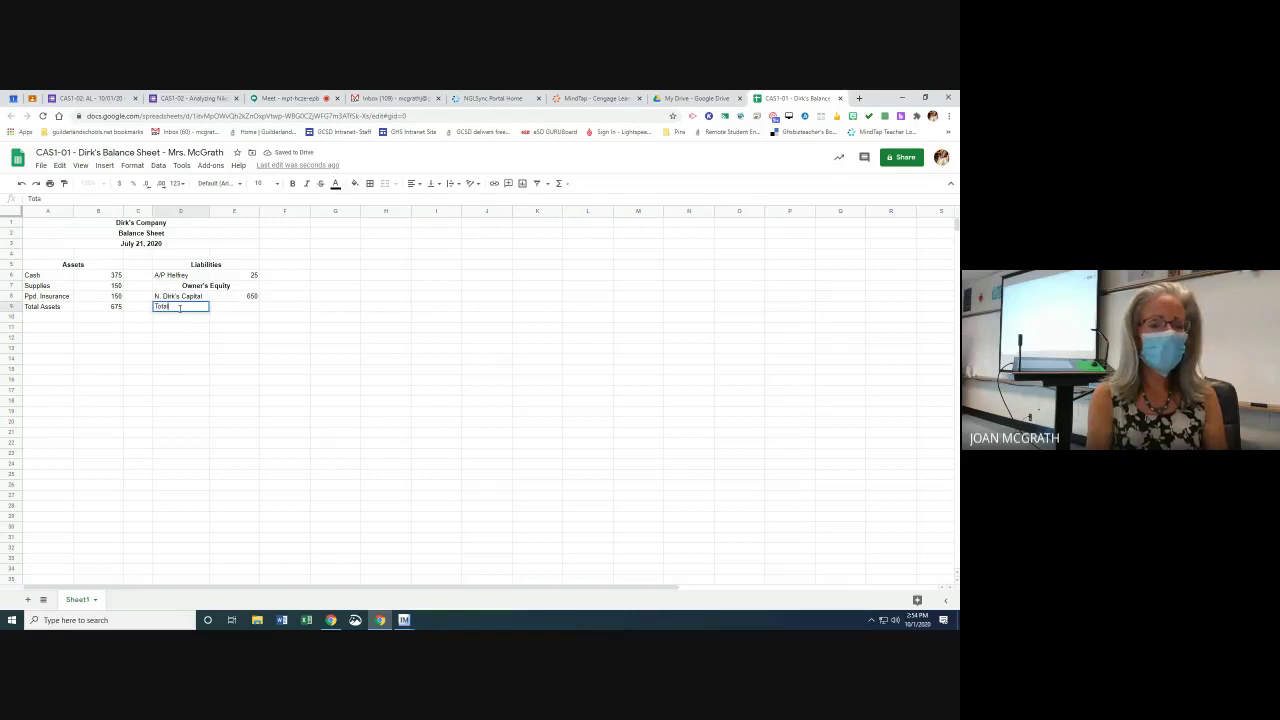
pyautogui.write('l Liabilitie')
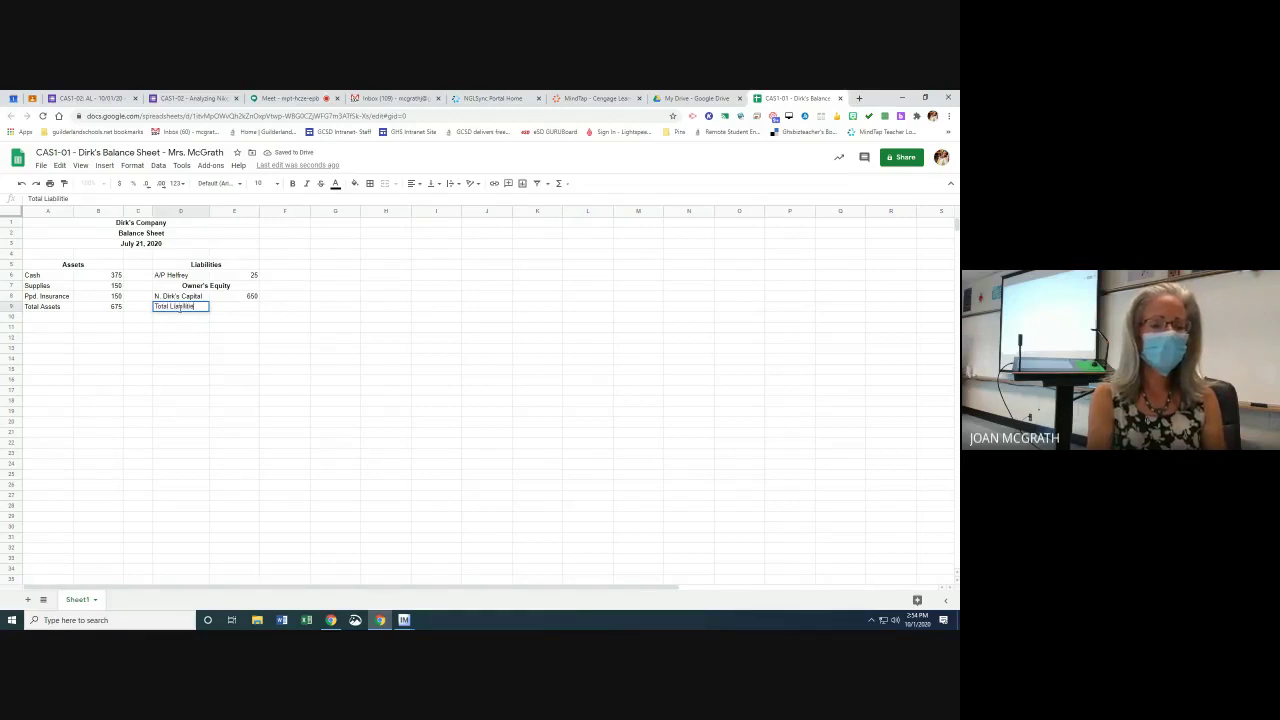
pyautogui.write('s & Owner')
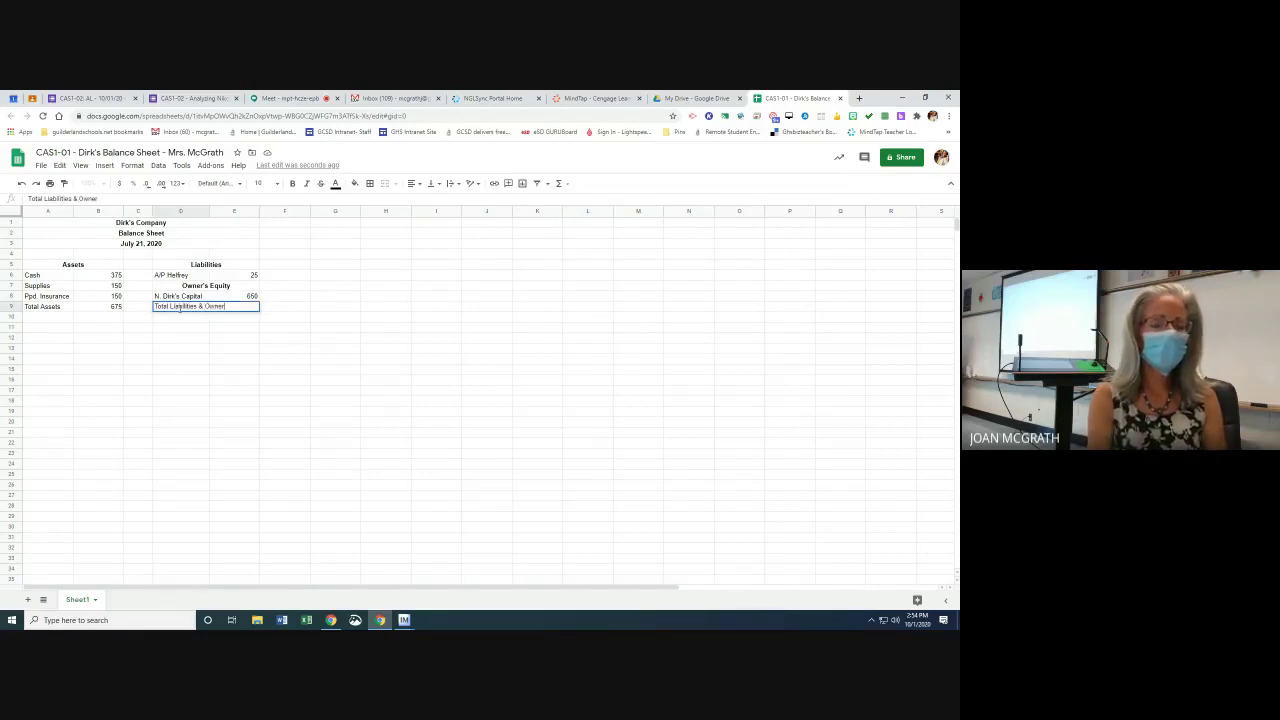
pyautogui.write('n')
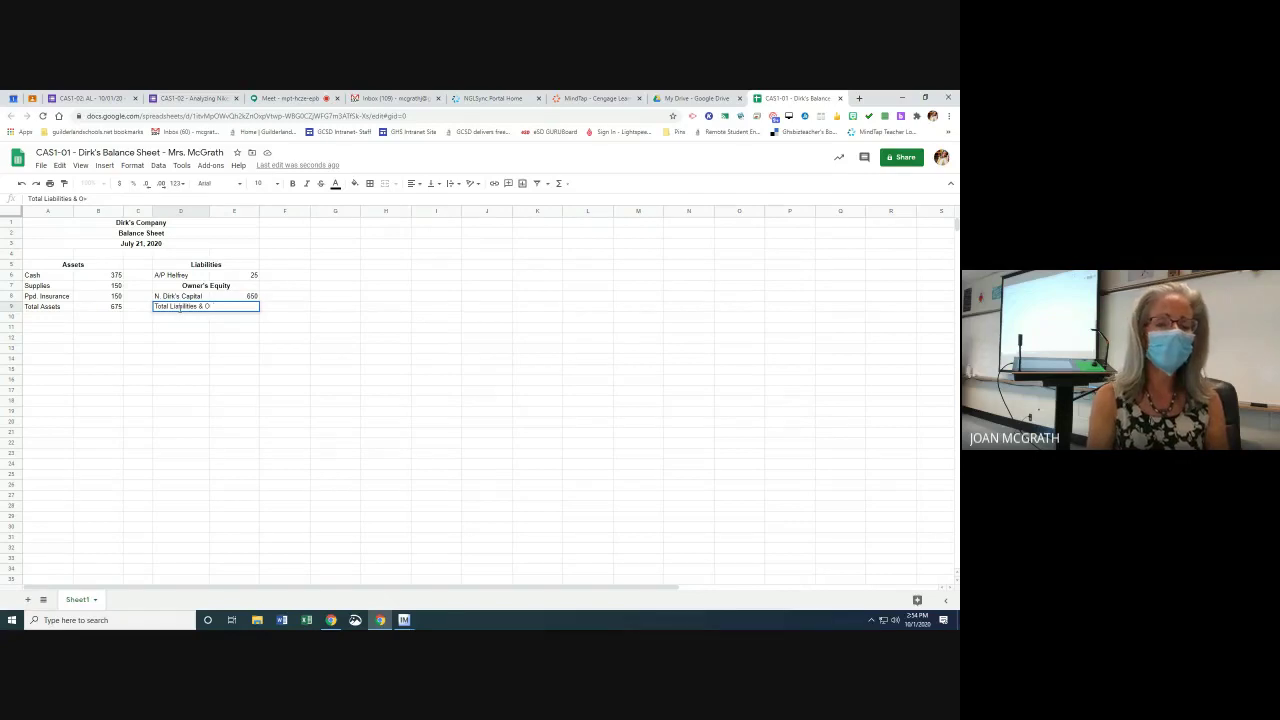
pyautogui.write('.E.')
pyautogui.press('Return')
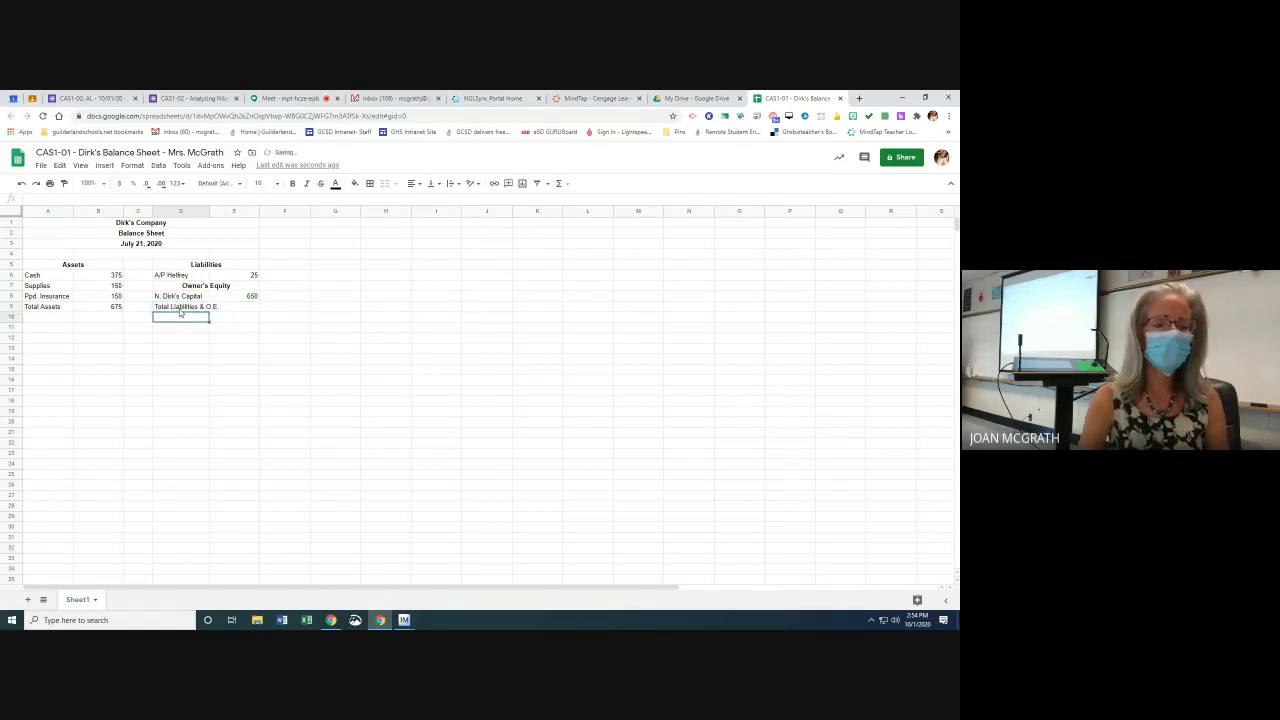
pyautogui.click(191, 307)
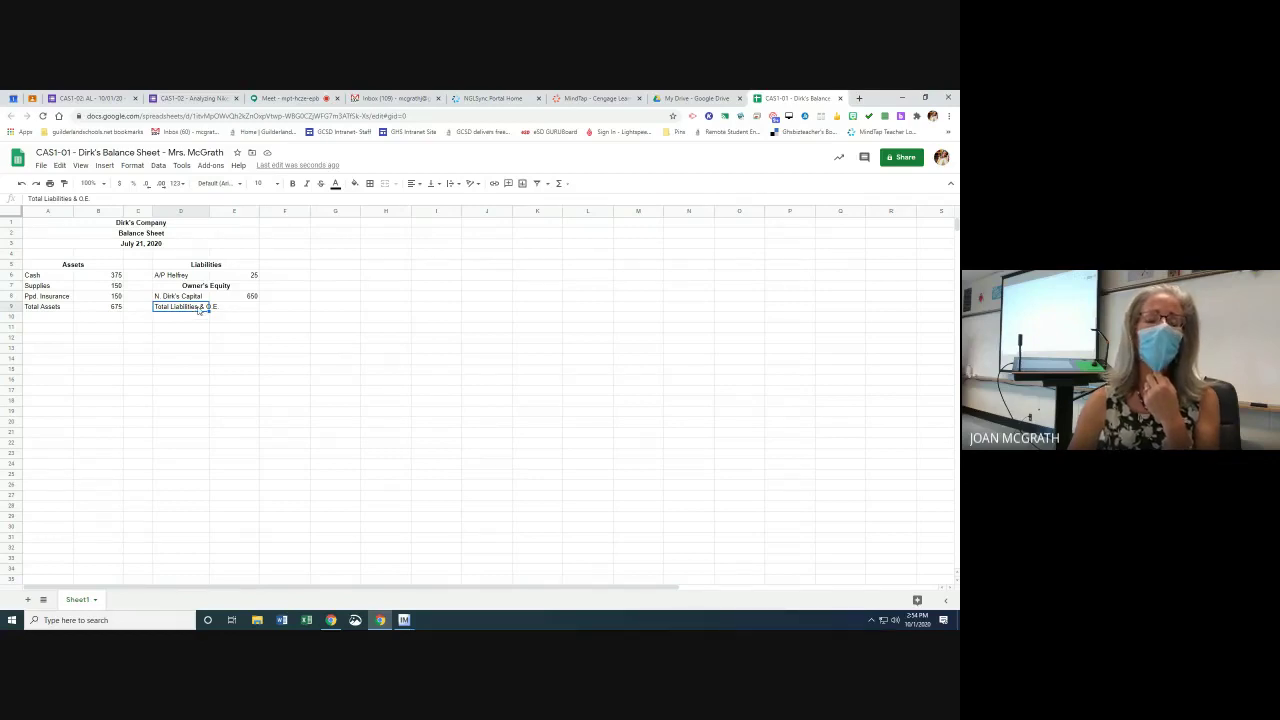
pyautogui.doubleClick(208, 210)
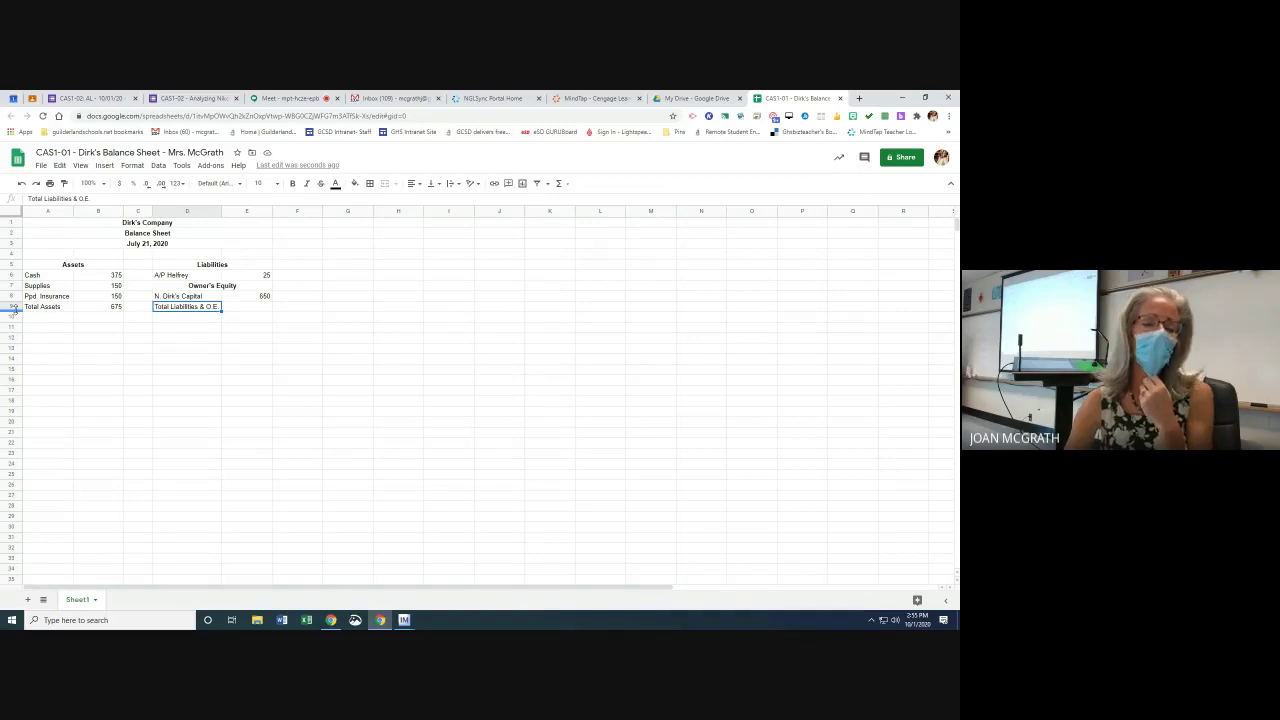
# Calculate Total Liabilities & O.E. in cell E9 with a formula adding the amounts in E6 and E8
pyautogui.click(251, 309)
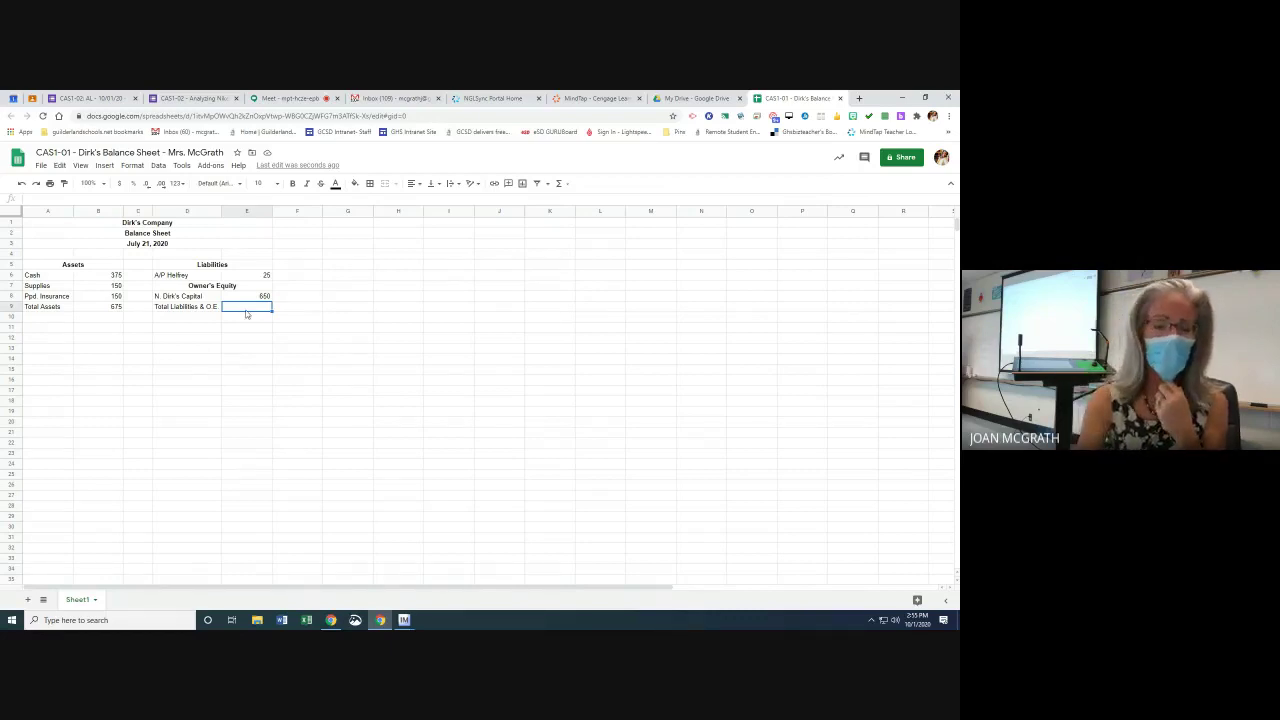
pyautogui.write('=')
pyautogui.click(259, 276)
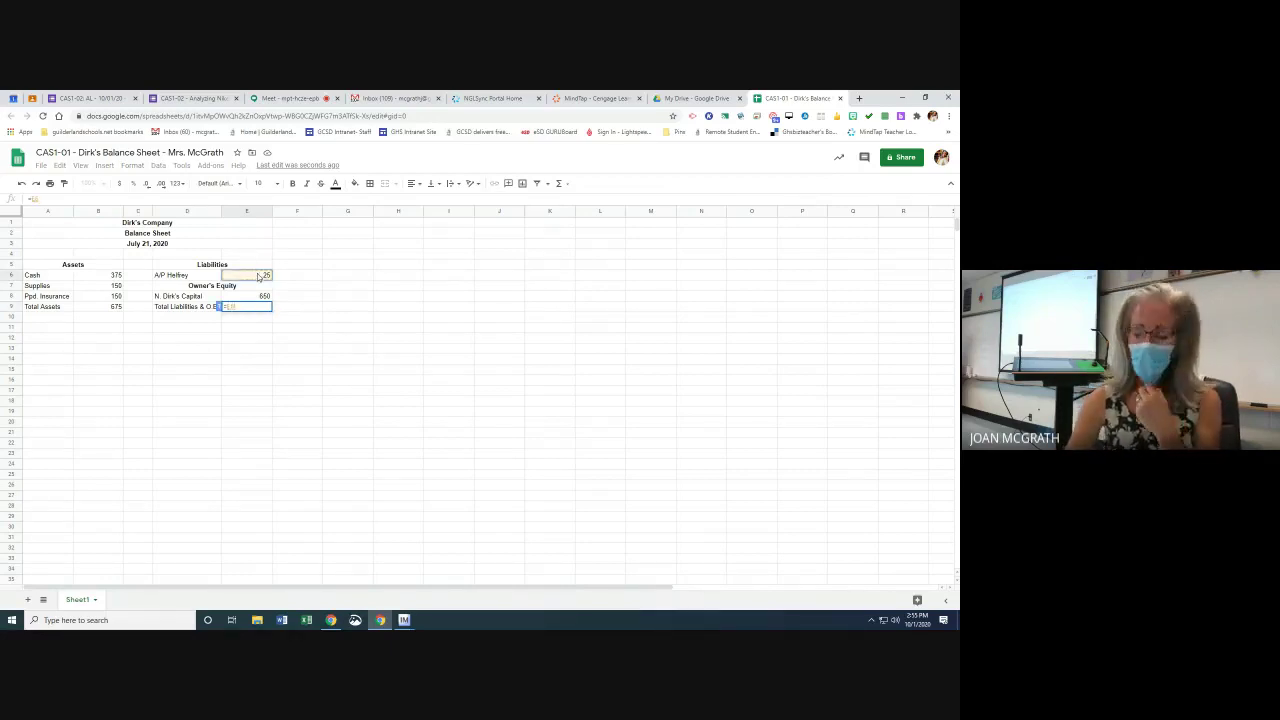
pyautogui.write('+')
pyautogui.click(265, 297)
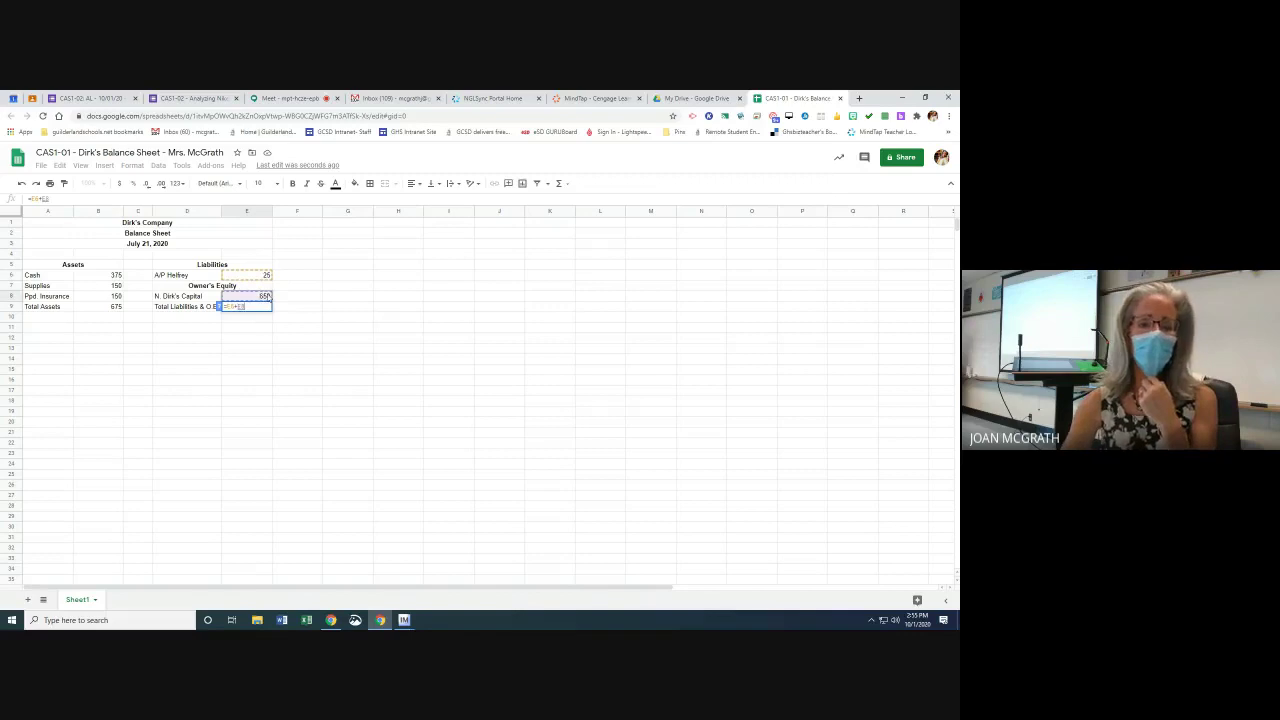
pyautogui.press('Return')
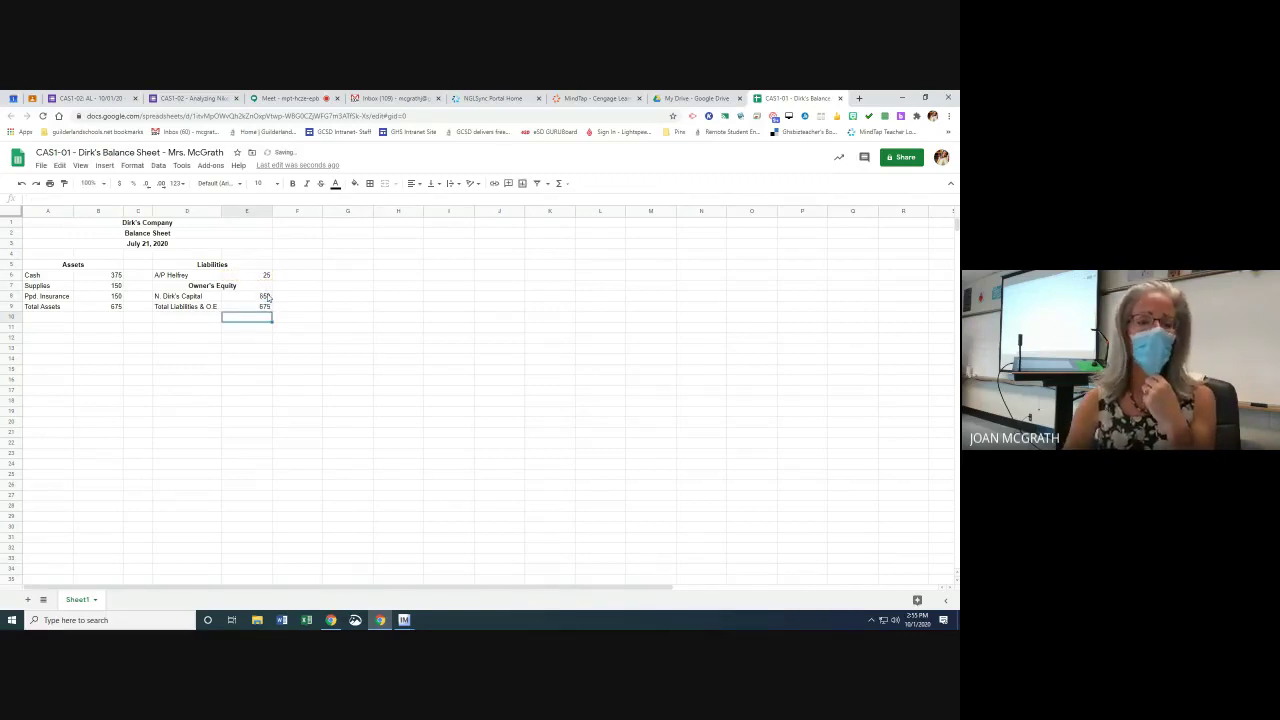
pyautogui.click(266, 308)
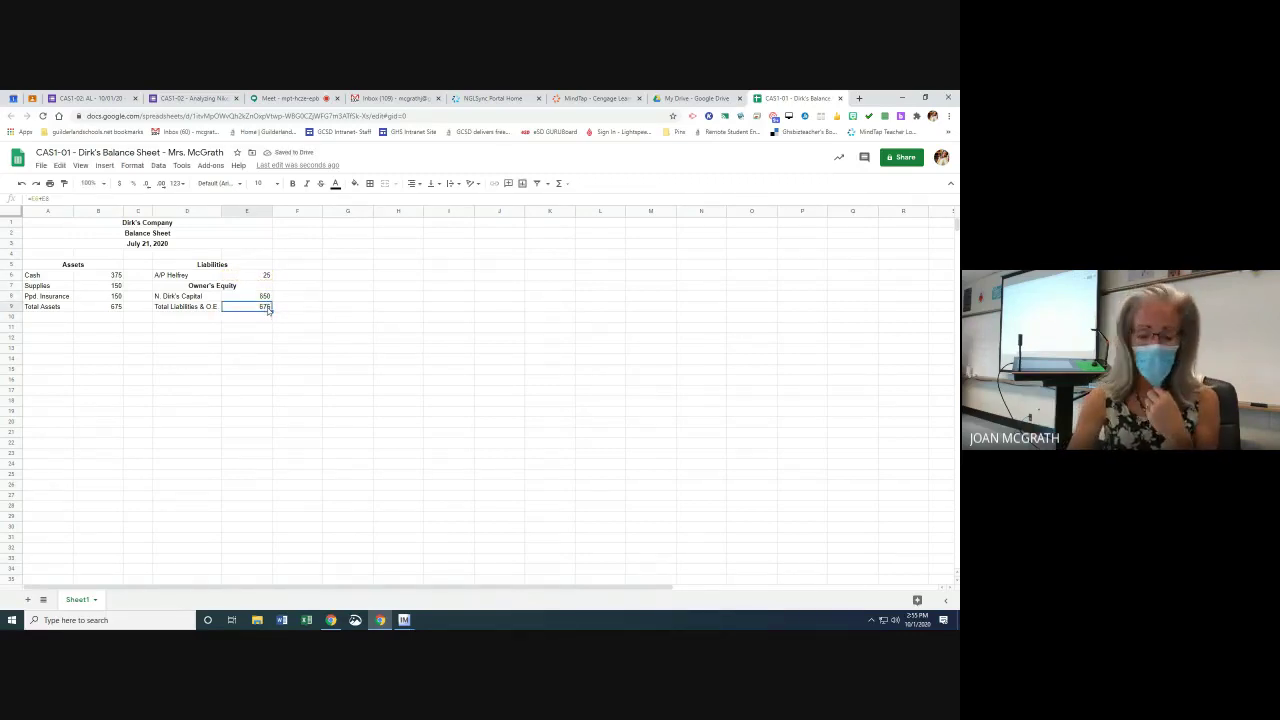
# Re-enter the cell-reference formula =E6+E8 in cell E9 for Total Liabilities & O.E
pyautogui.write('=')
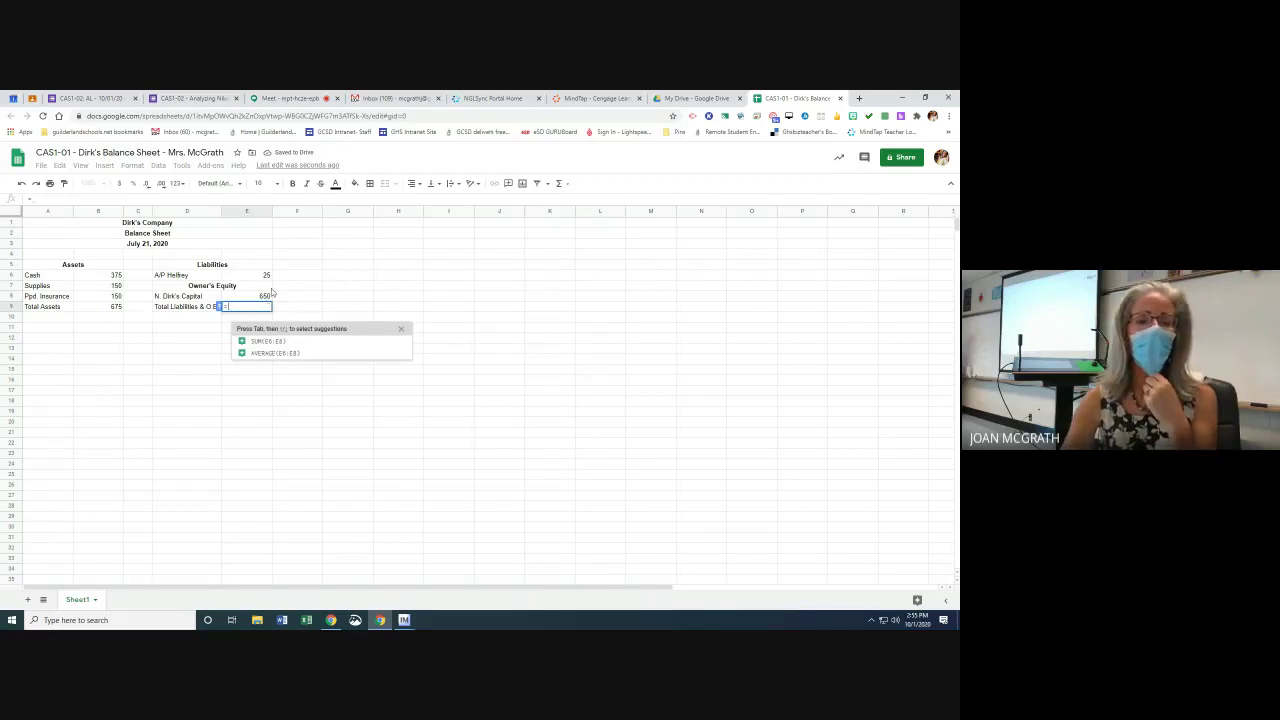
pyautogui.click(262, 277)
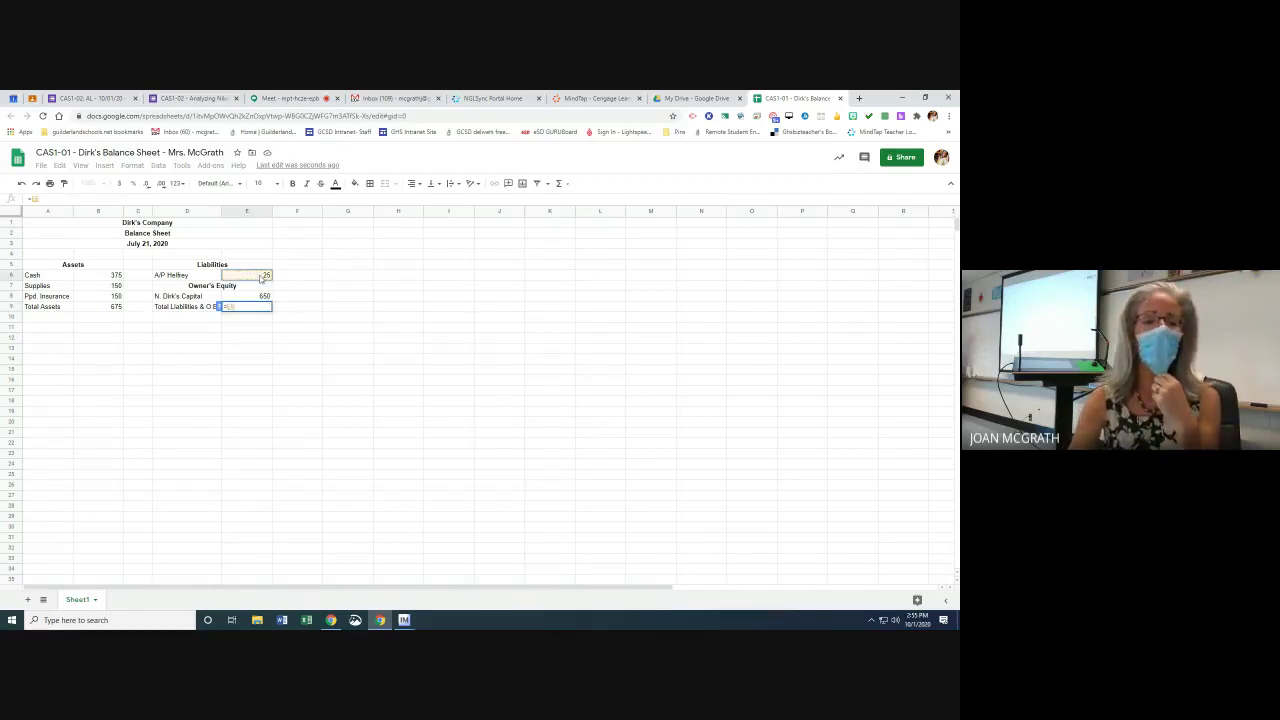
pyautogui.write('+')
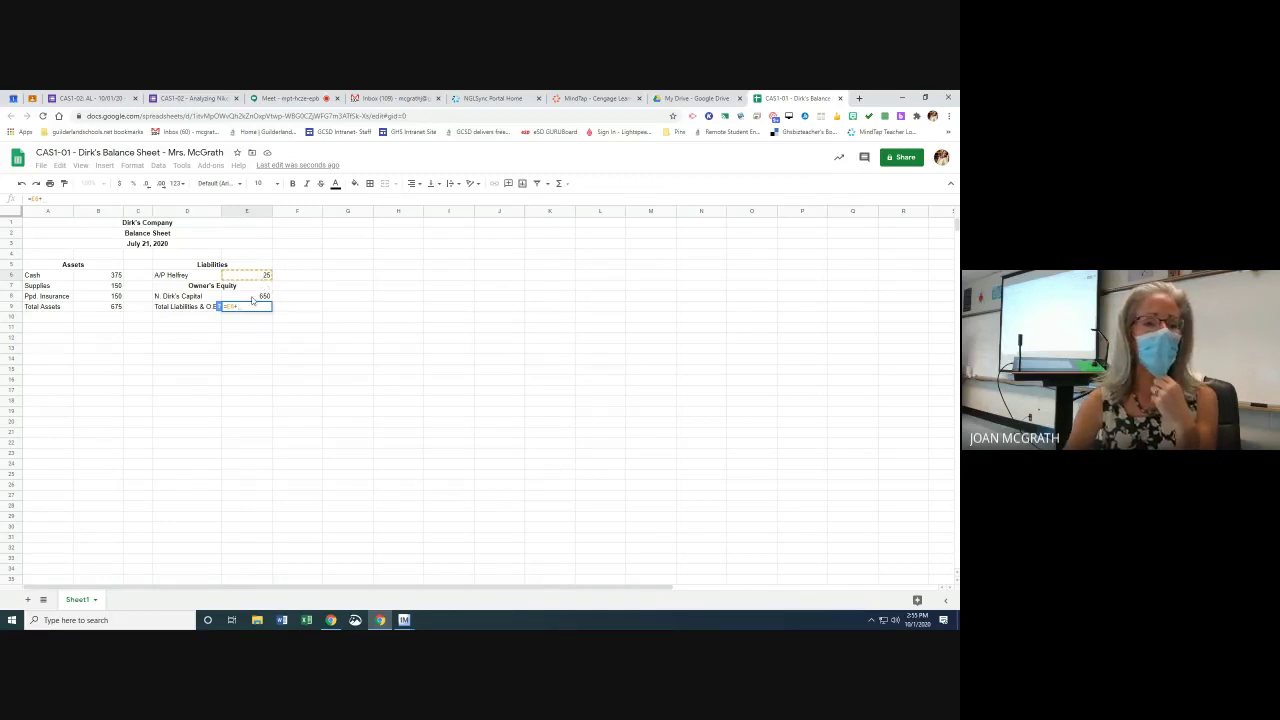
pyautogui.click(253, 299)
pyautogui.press('Return')
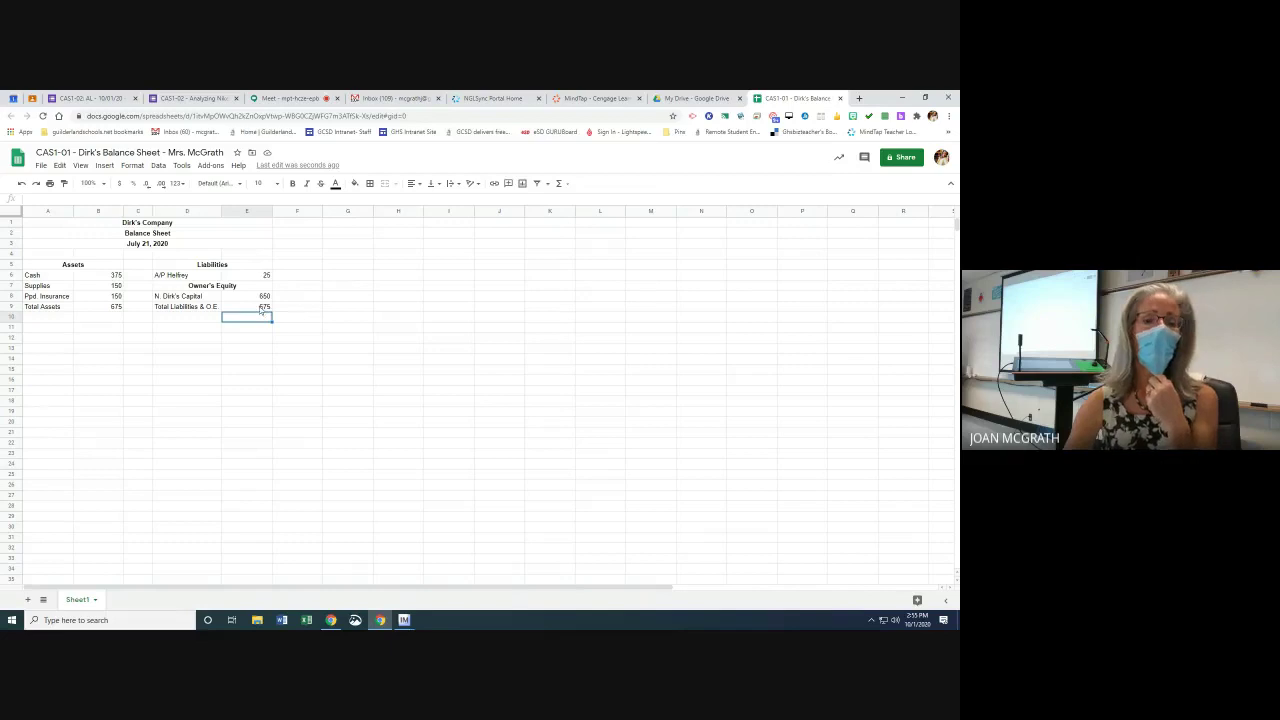
# Replace the Total Liabilities & O.E. formula in cell E9 with a SUM function over the range D6:E8
pyautogui.click(260, 309)
pyautogui.click(559, 183)
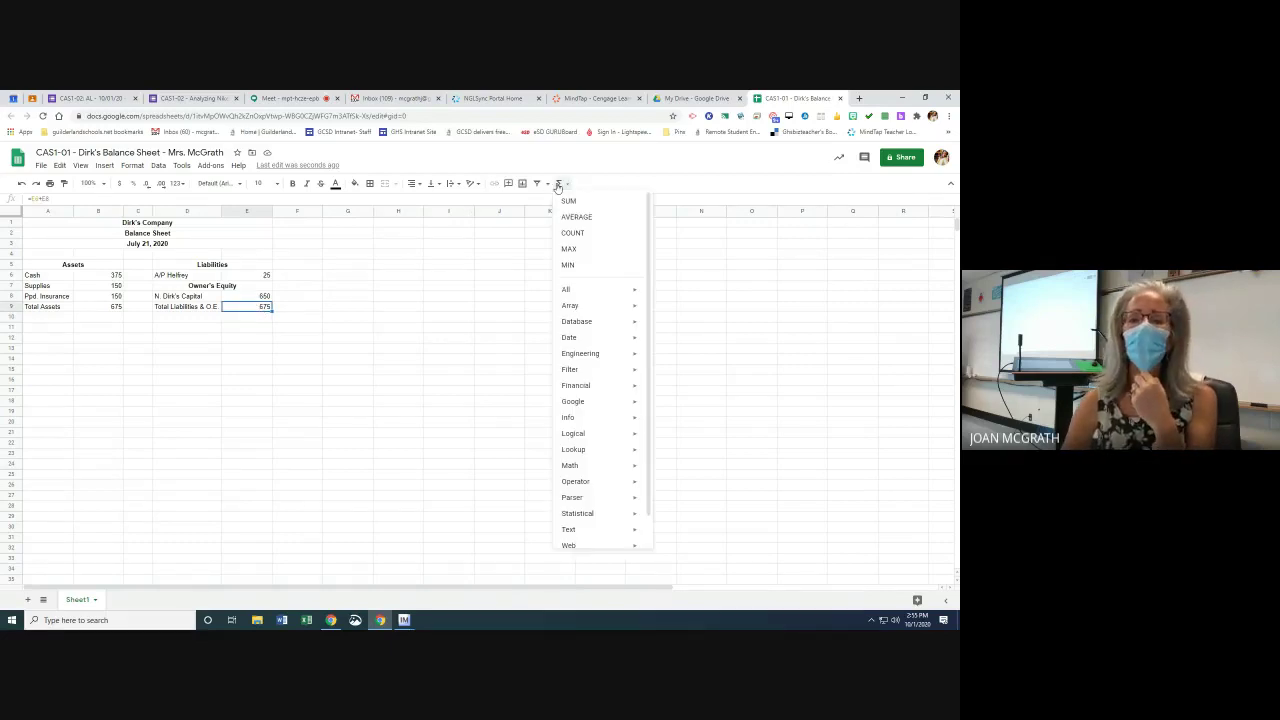
pyautogui.click(568, 201)
pyautogui.moveTo(260, 276); pyautogui.dragTo(259, 300)
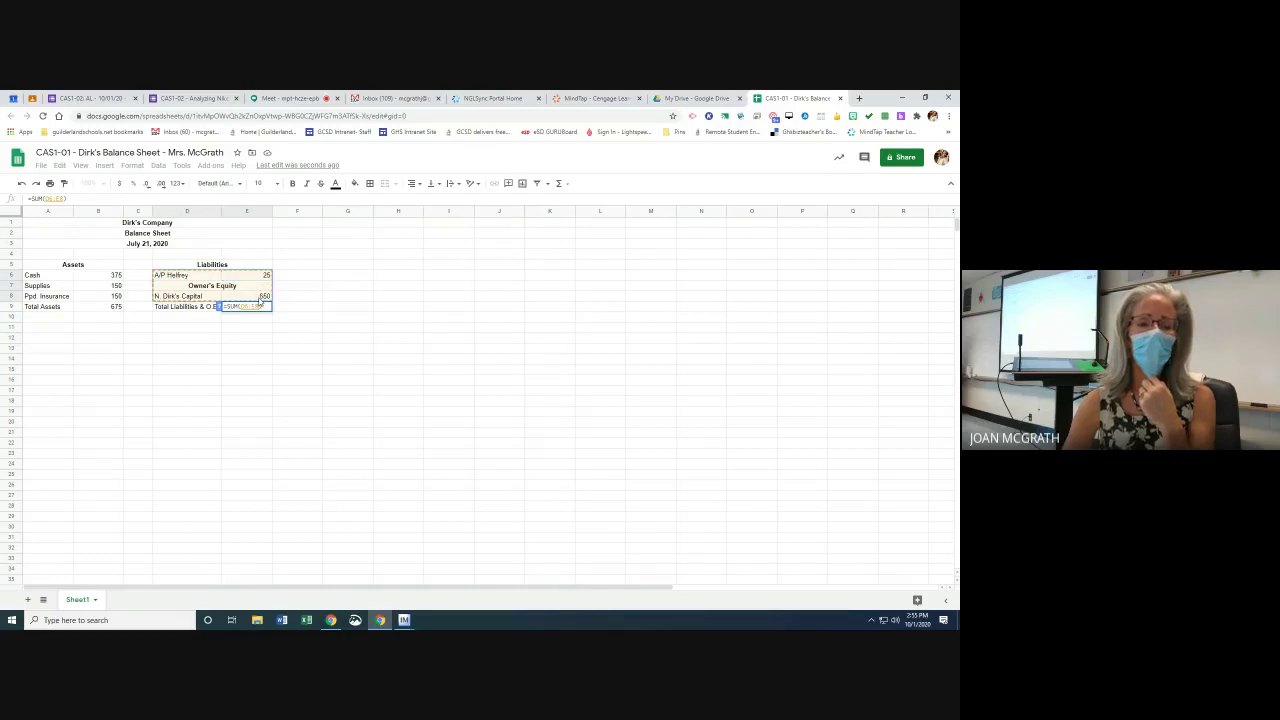
pyautogui.press('Return')
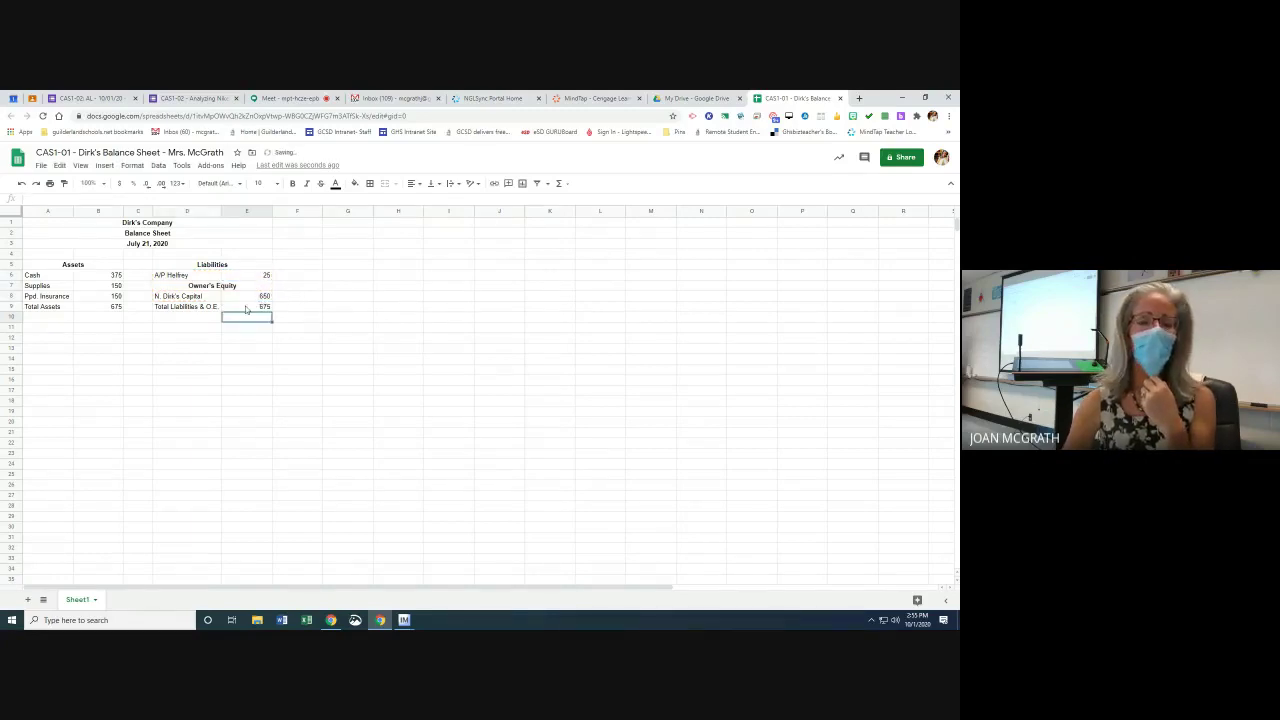
pyautogui.click(246, 309)
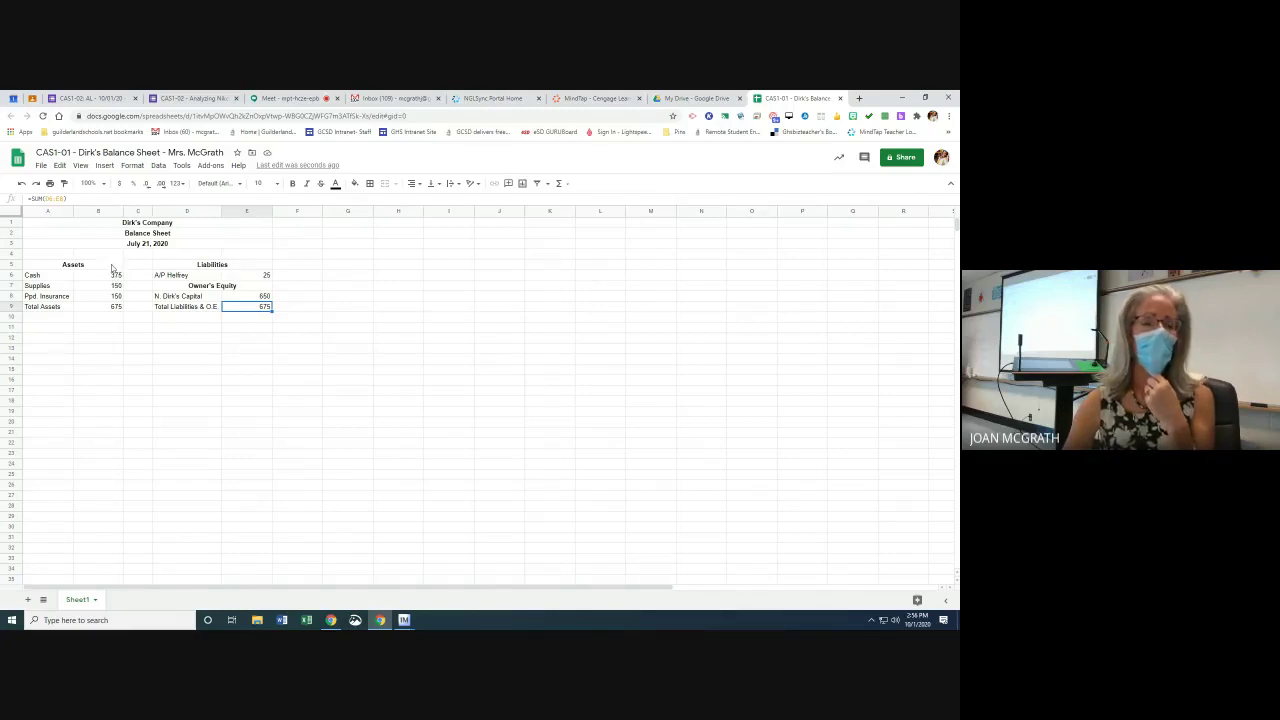
# Format the asset amounts in B6:B9 and the liabilities and equity range D6:E9 as currency
pyautogui.moveTo(115, 277); pyautogui.dragTo(116, 309)
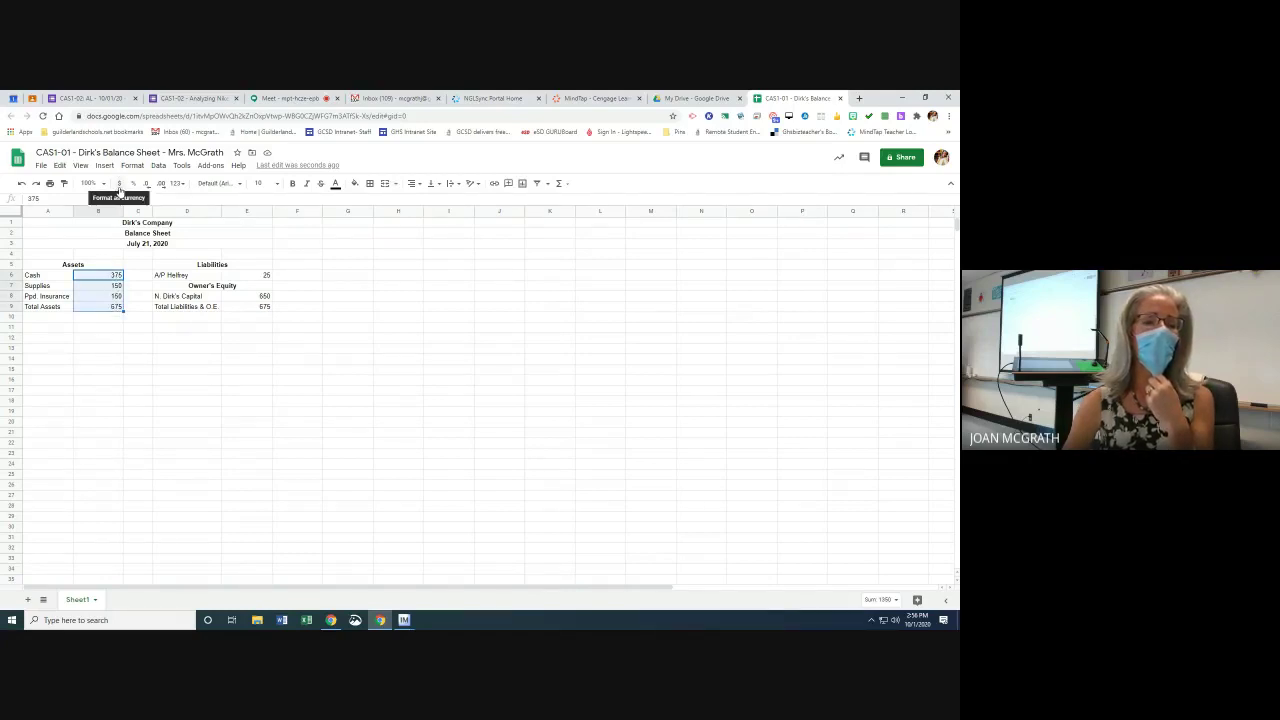
pyautogui.click(119, 184)
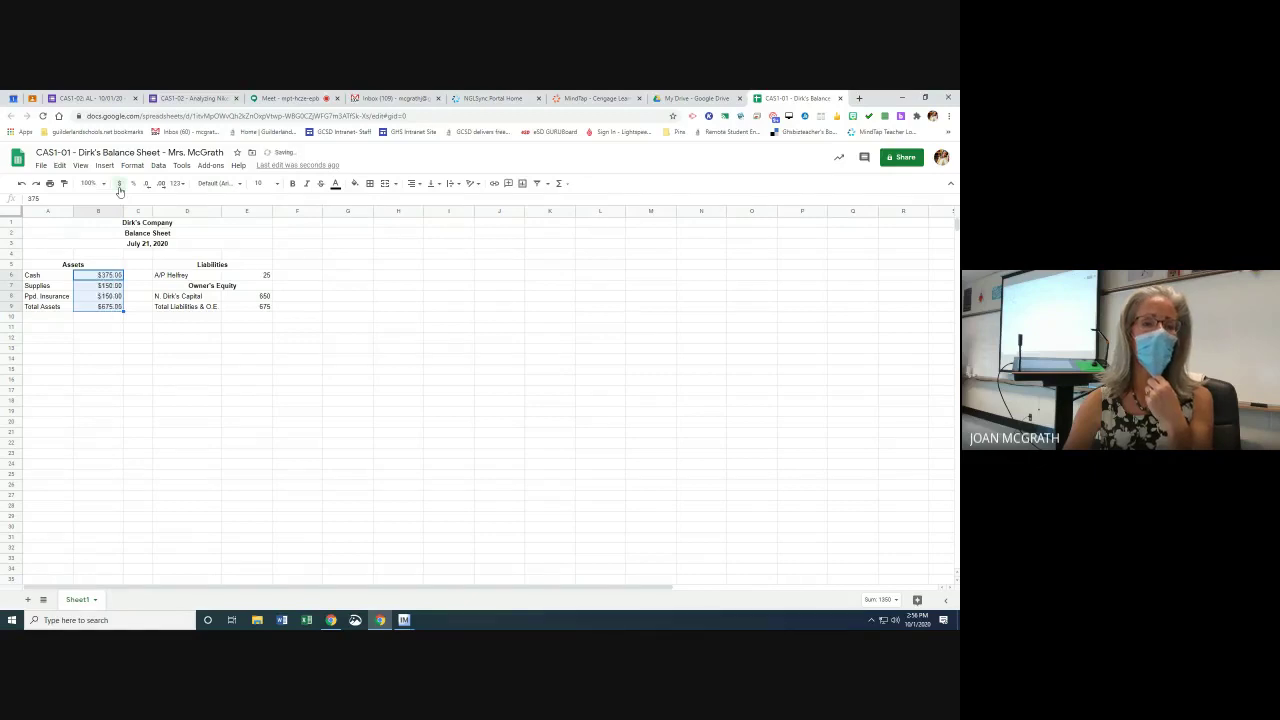
pyautogui.moveTo(256, 274); pyautogui.dragTo(215, 306)
pyautogui.click(119, 185)
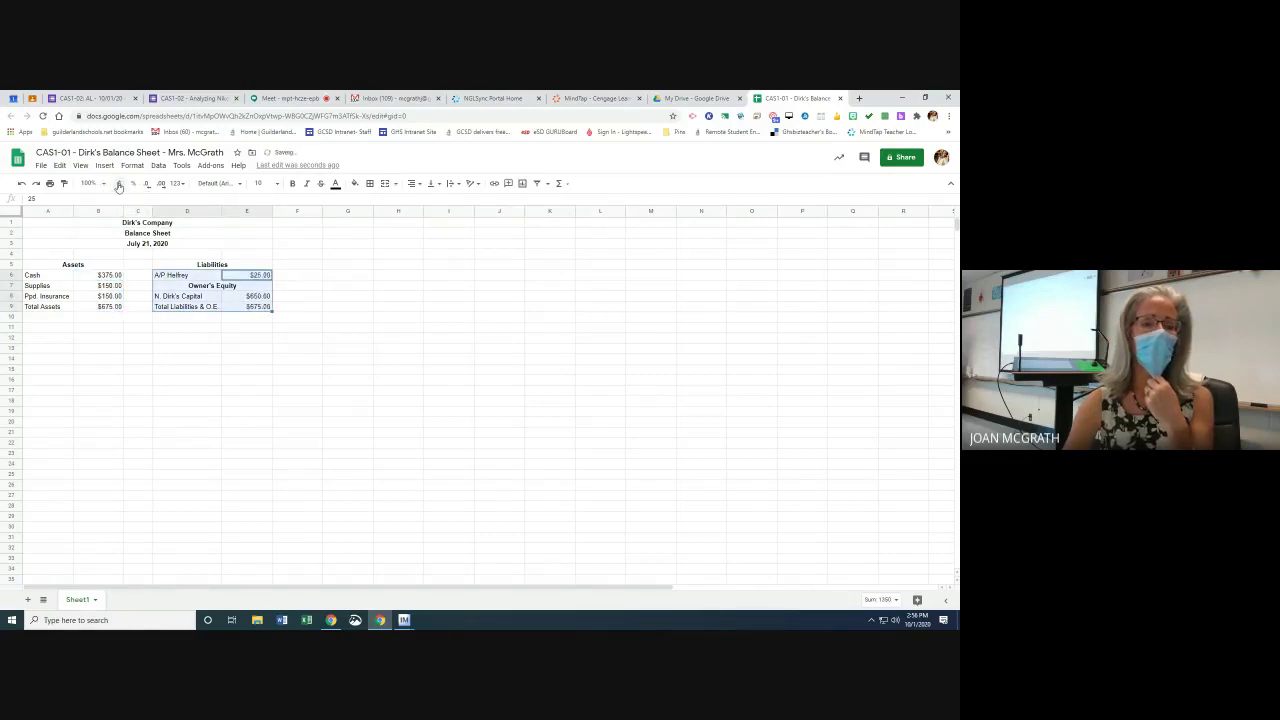
pyautogui.click(232, 335)
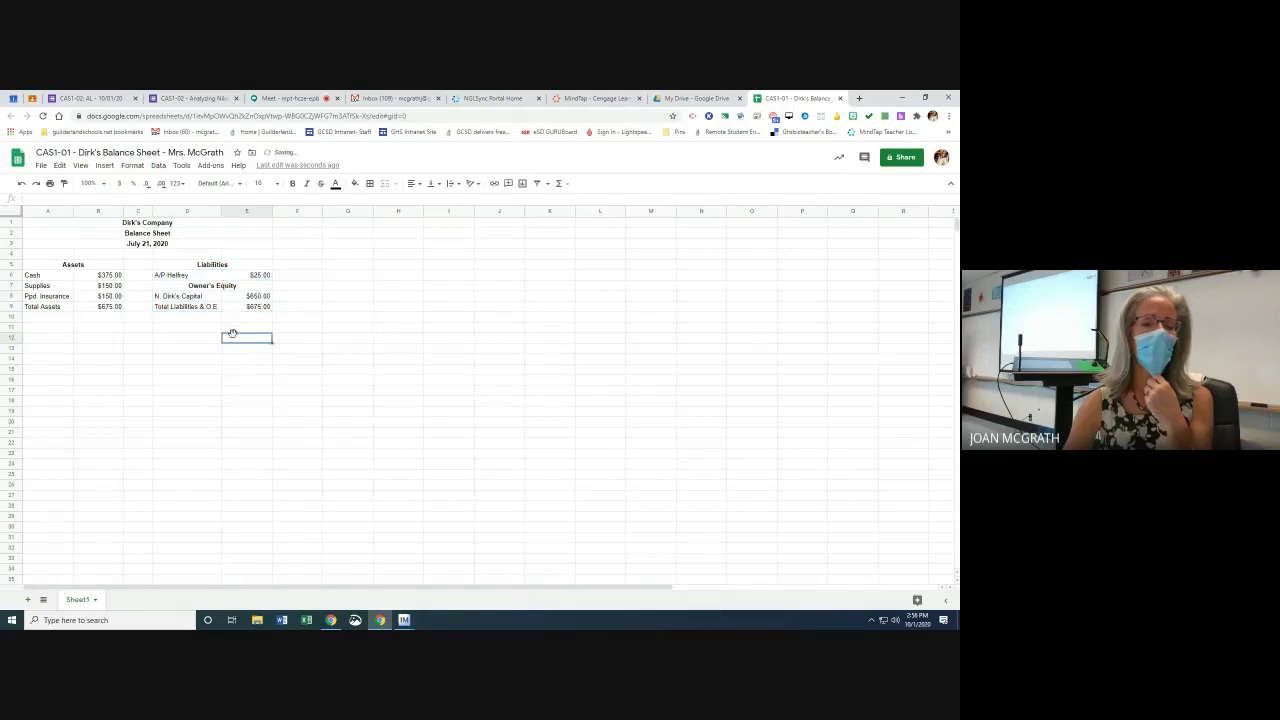
# Give the Total Assets amount in cell B9 double-line top and bottom borders
pyautogui.click(117, 307)
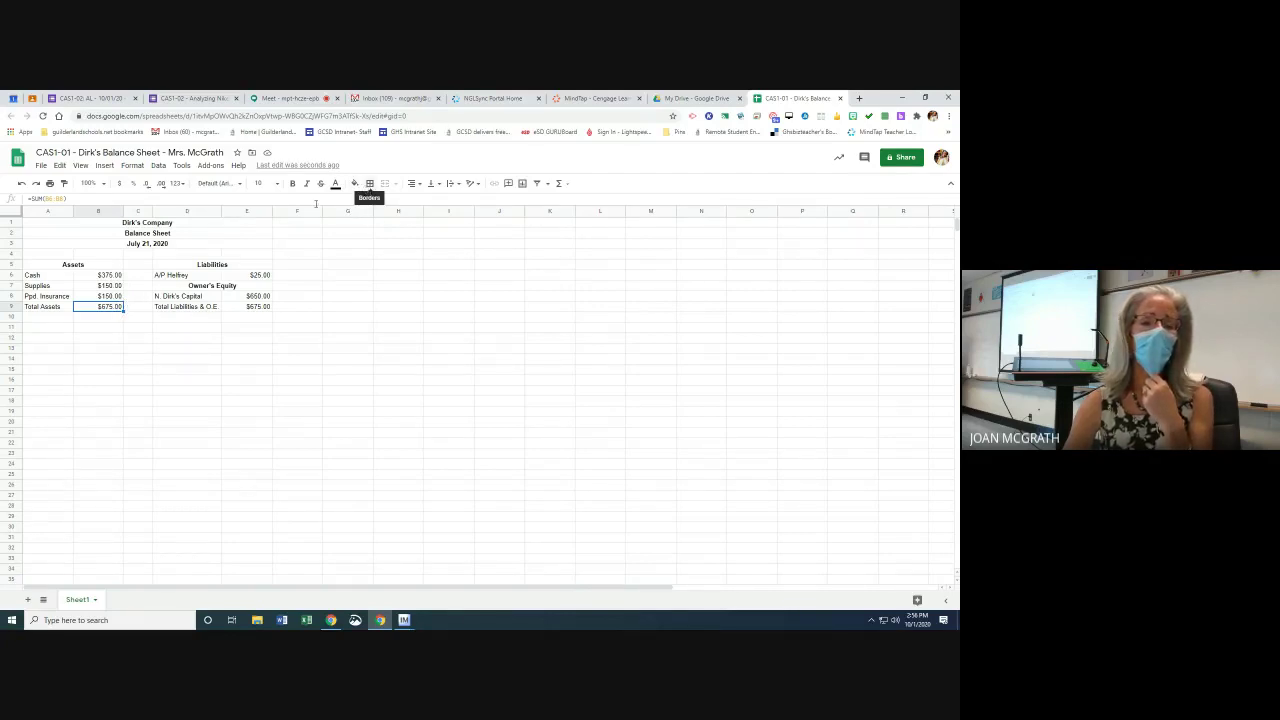
pyautogui.click(369, 185)
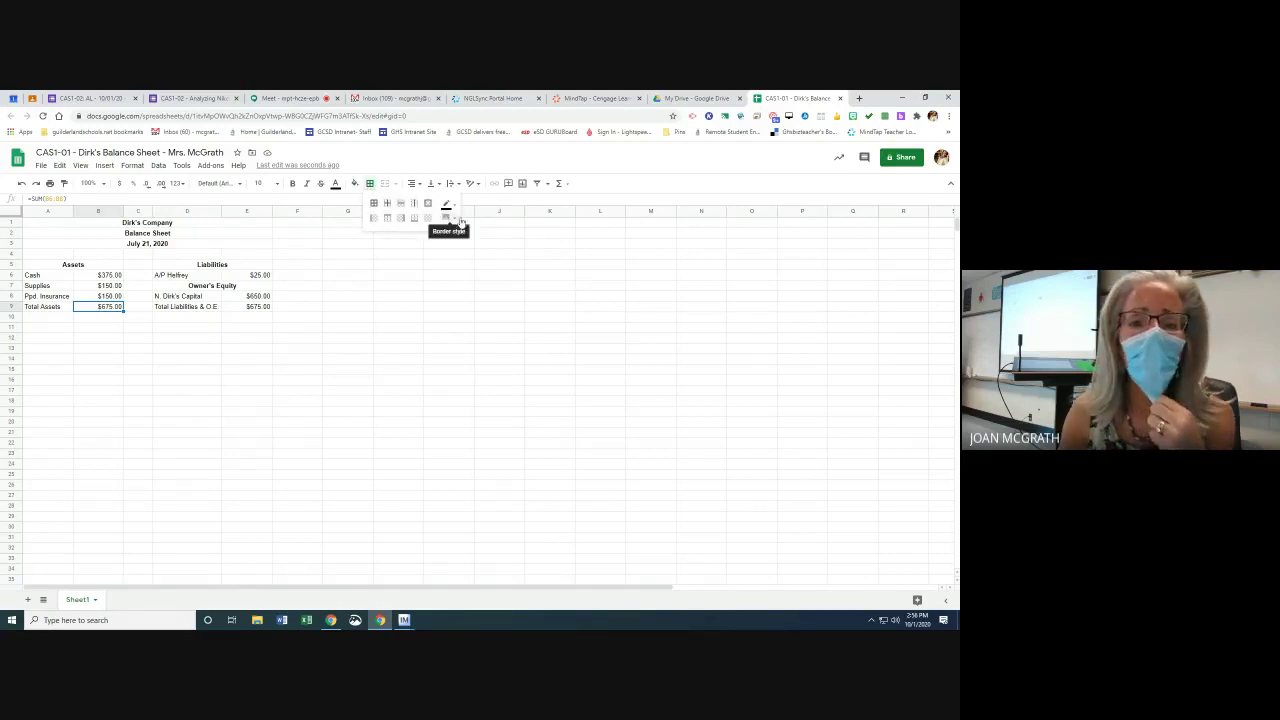
pyautogui.click(387, 218)
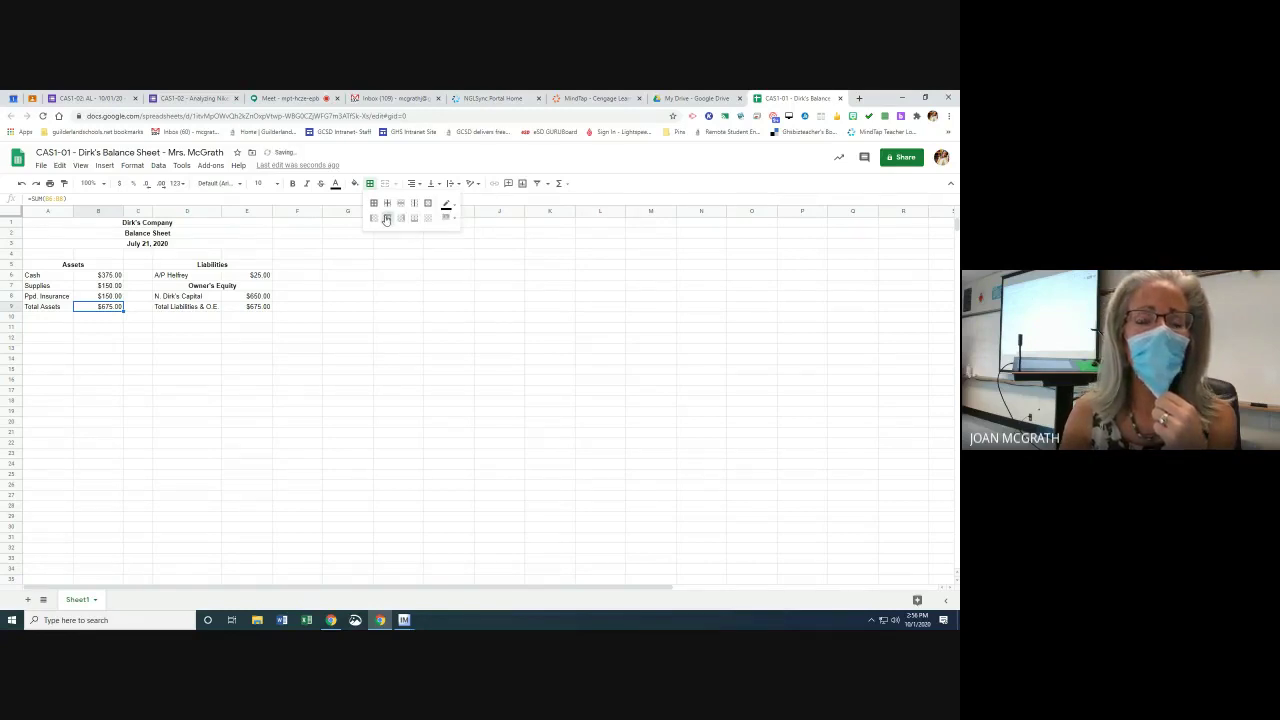
pyautogui.click(446, 218)
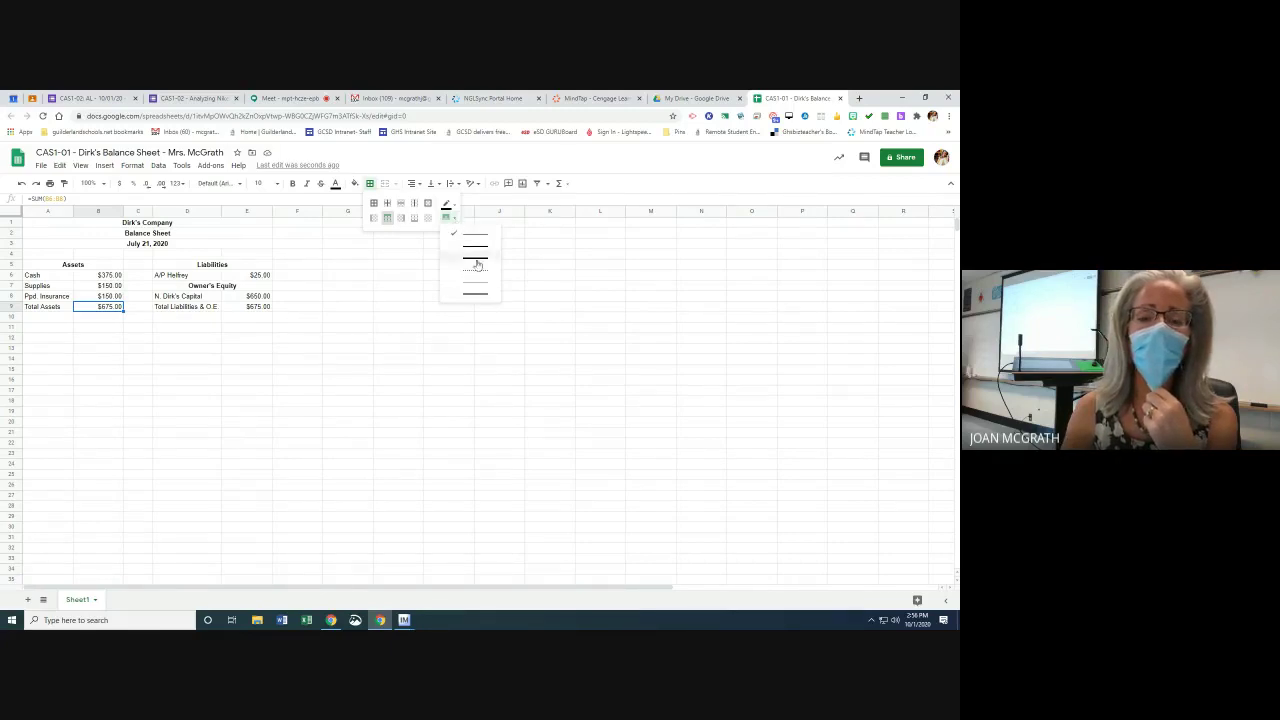
pyautogui.click(481, 299)
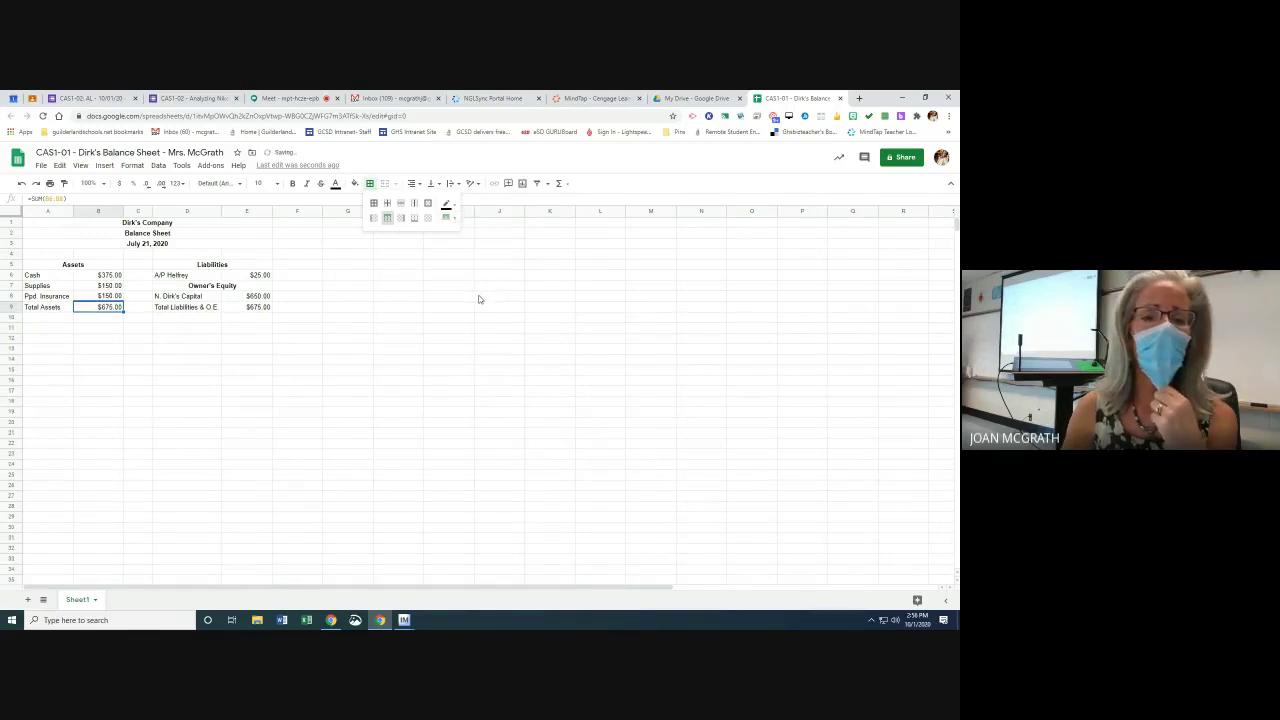
pyautogui.click(414, 218)
pyautogui.click(170, 334)
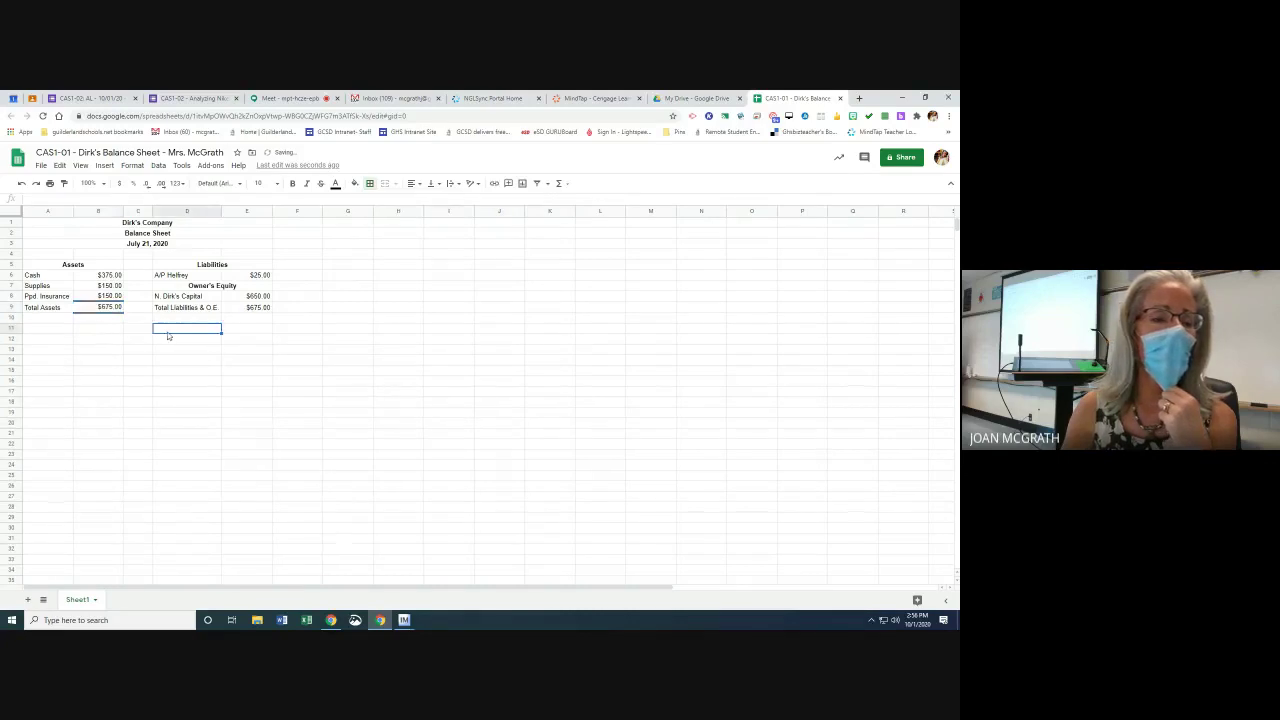
# Try to reapply the top border on the Total Assets amount in cell B9
pyautogui.click(107, 310)
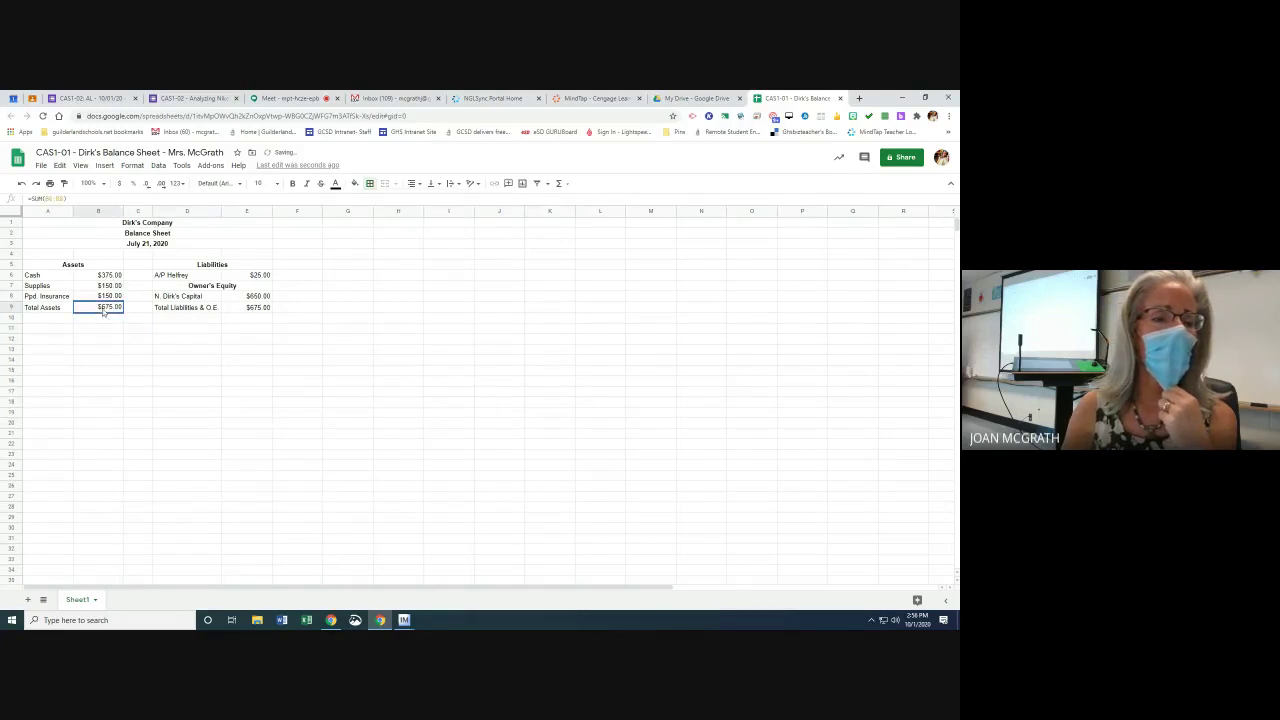
pyautogui.click(370, 184)
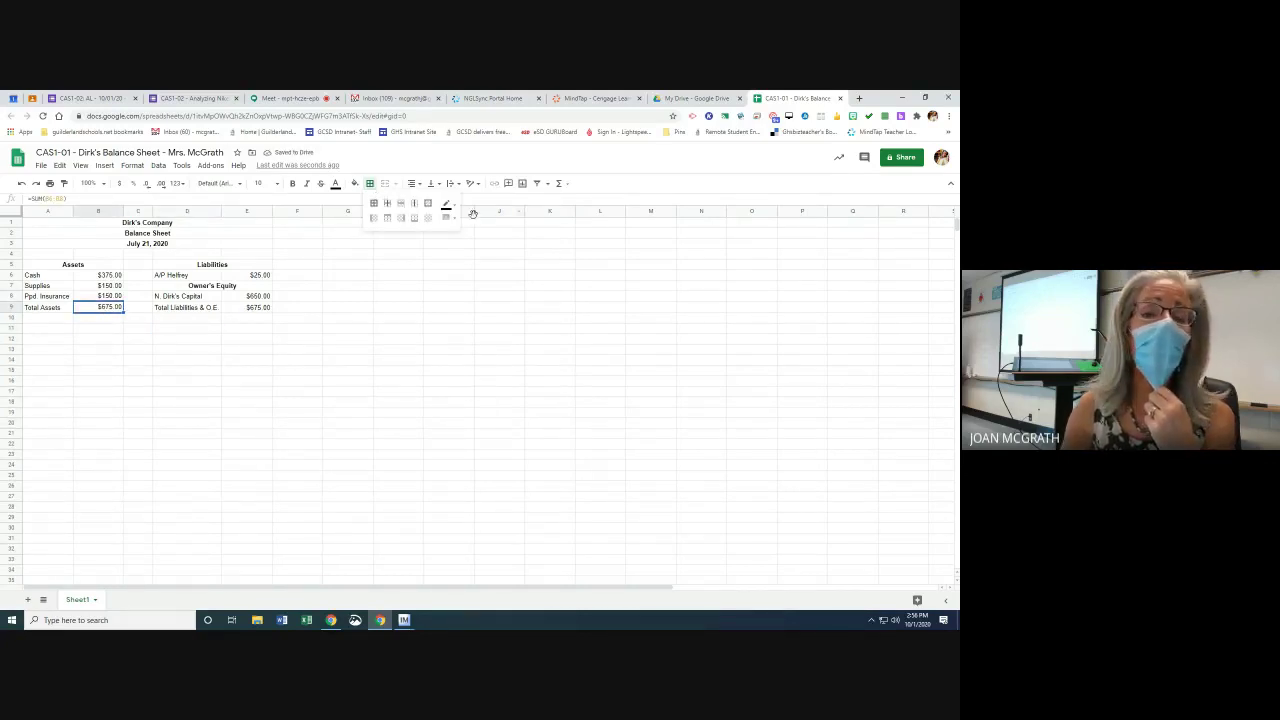
pyautogui.click(389, 219)
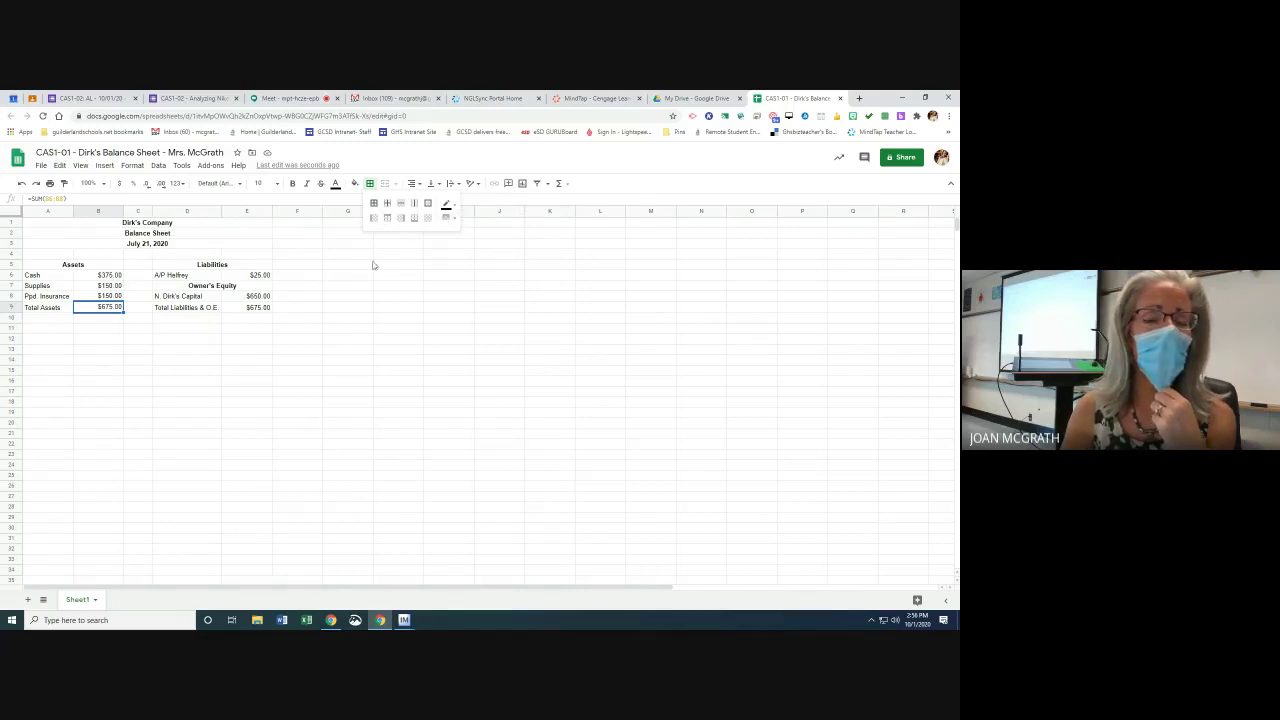
pyautogui.click(391, 240)
pyautogui.click(122, 330)
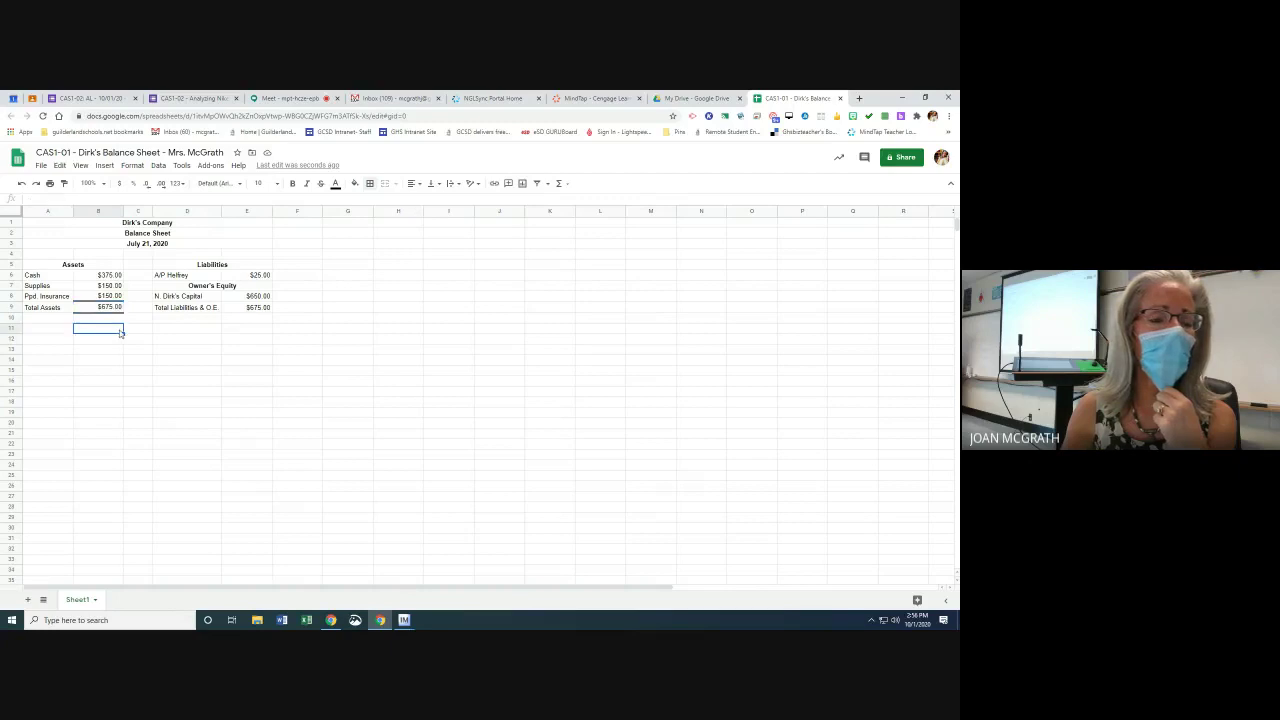
# Change the top border of the Total Assets amount in cell B9 to a single line
pyautogui.click(115, 308)
pyautogui.click(370, 185)
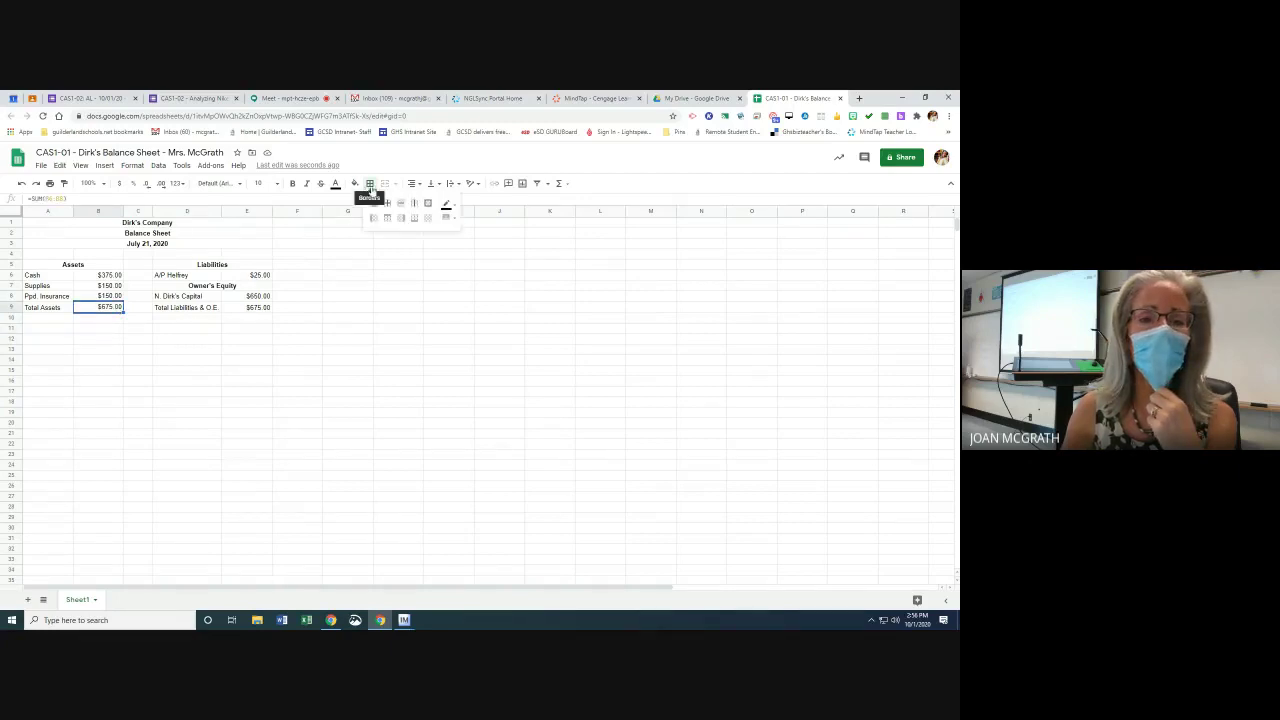
pyautogui.click(447, 219)
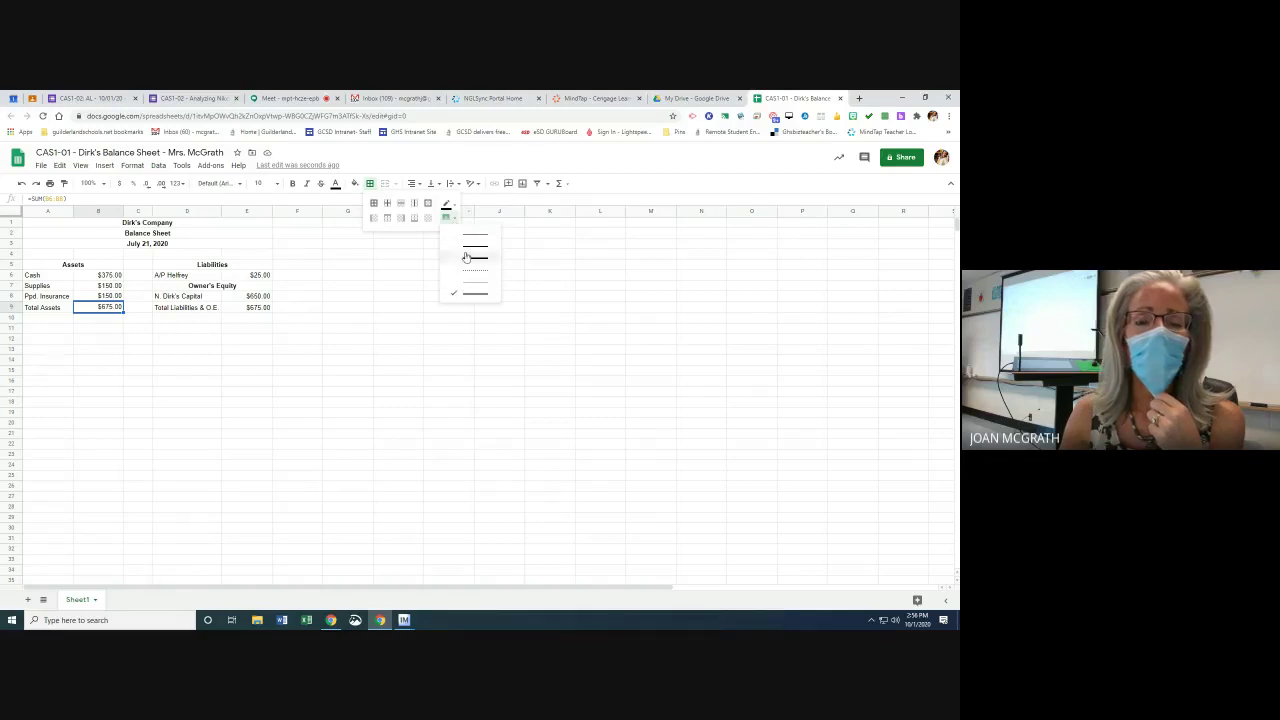
pyautogui.click(466, 240)
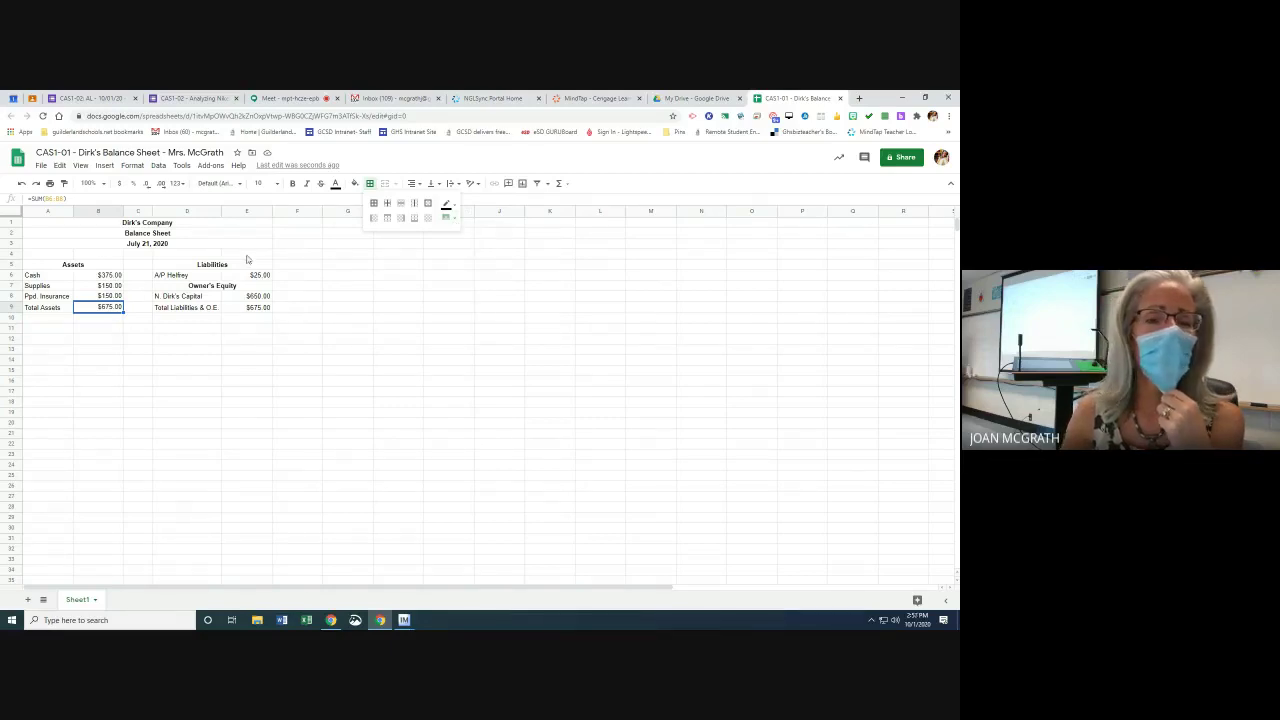
pyautogui.click(391, 218)
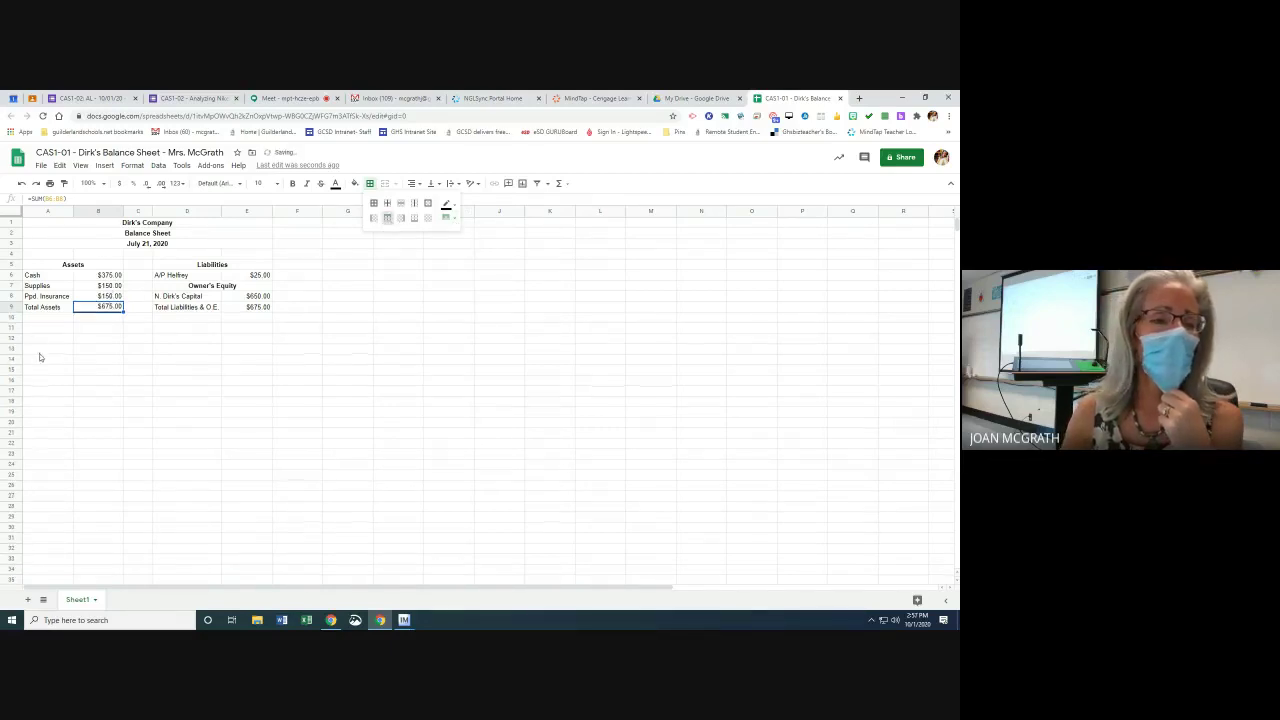
pyautogui.click(42, 355)
# Copy the formatting of the Total Assets amount in B9, including its borders, onto the Total Liabilities & O.E. amount in E9
pyautogui.click(108, 310)
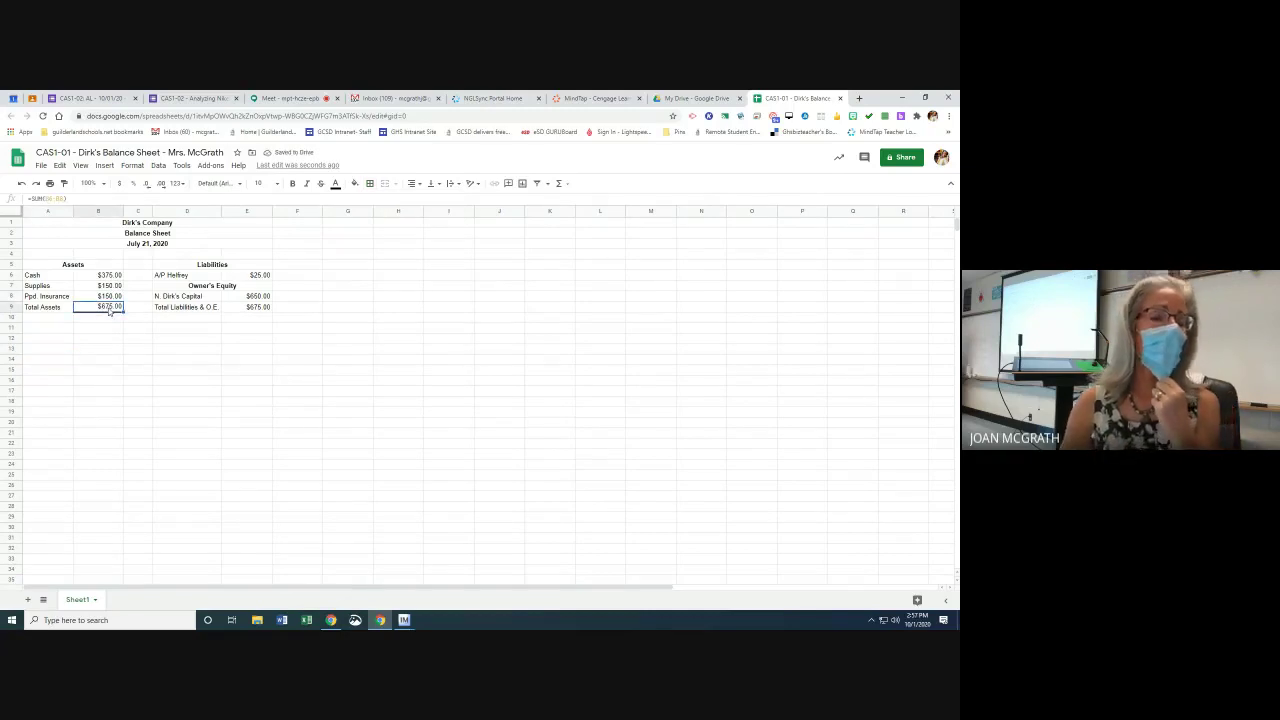
pyautogui.click(63, 184)
pyautogui.click(249, 308)
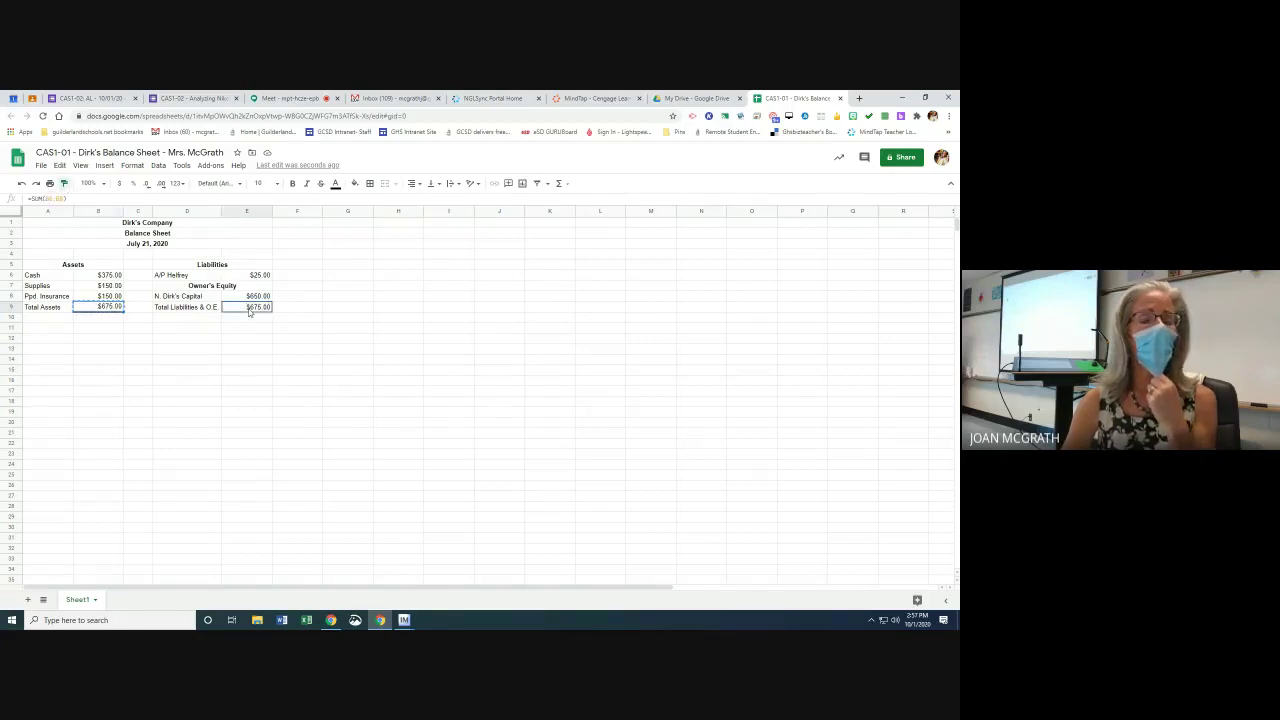
pyautogui.click(251, 330)
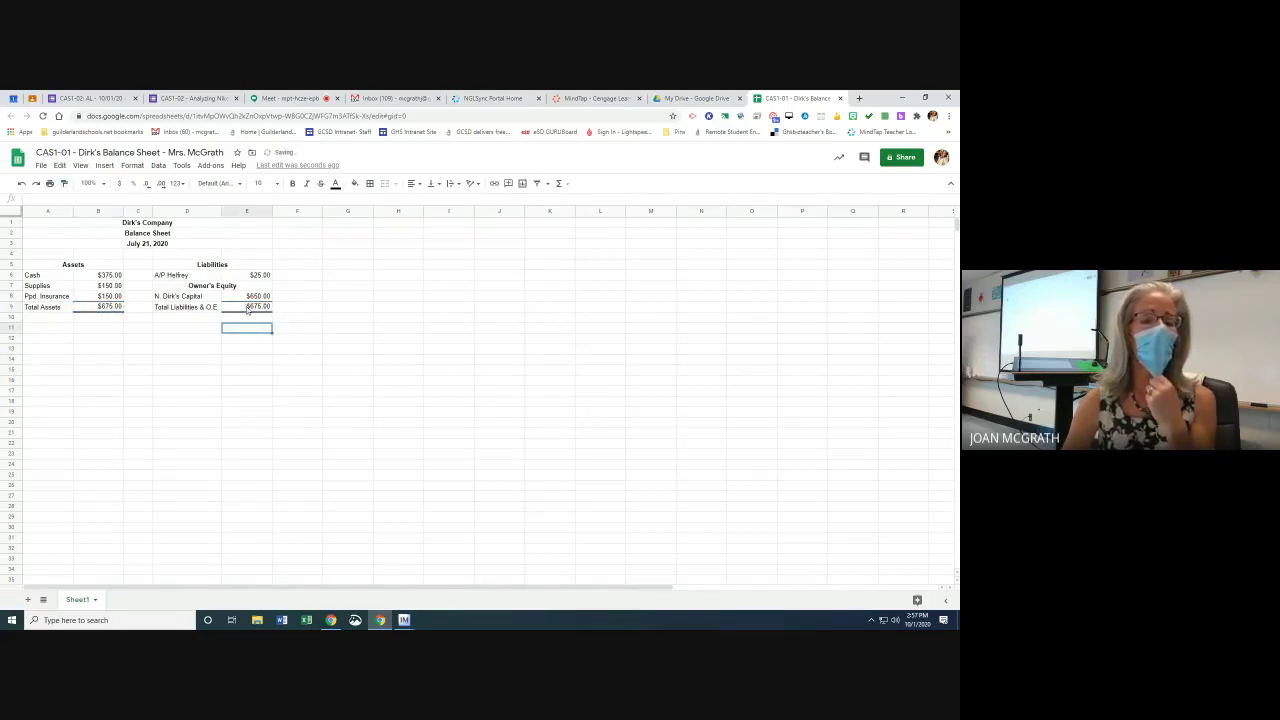
pyautogui.click(105, 308)
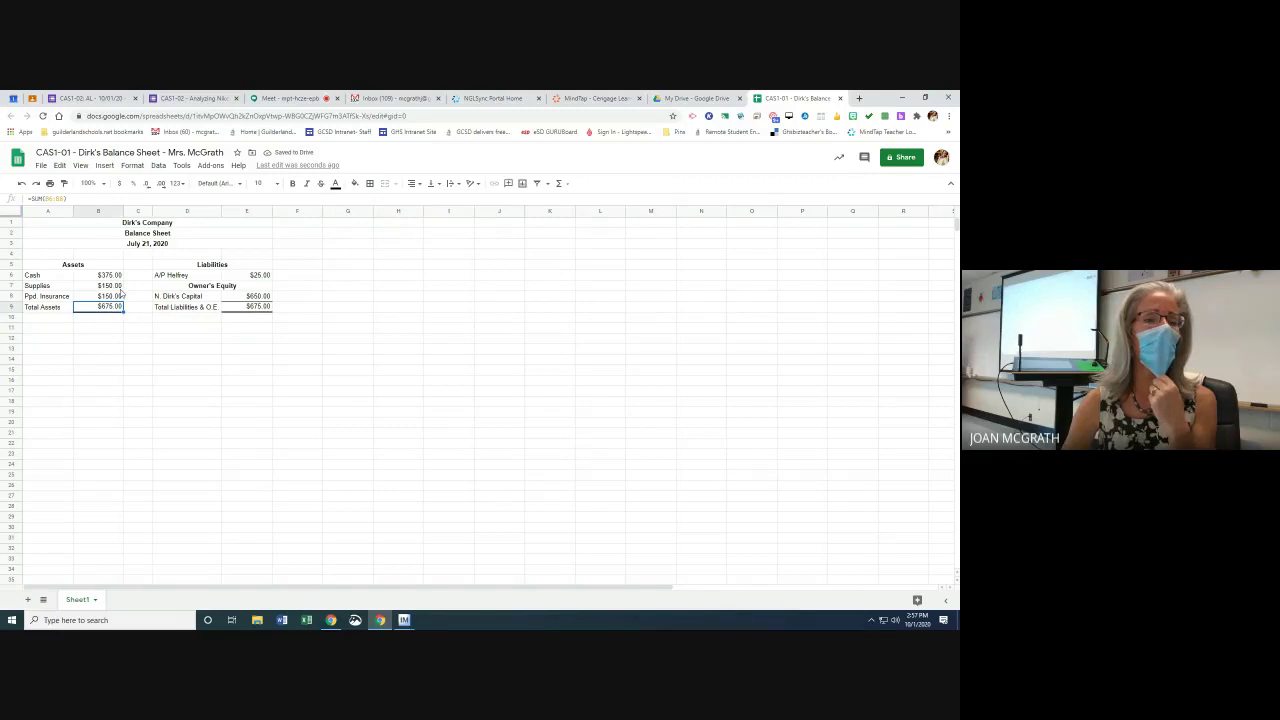
pyautogui.click(64, 186)
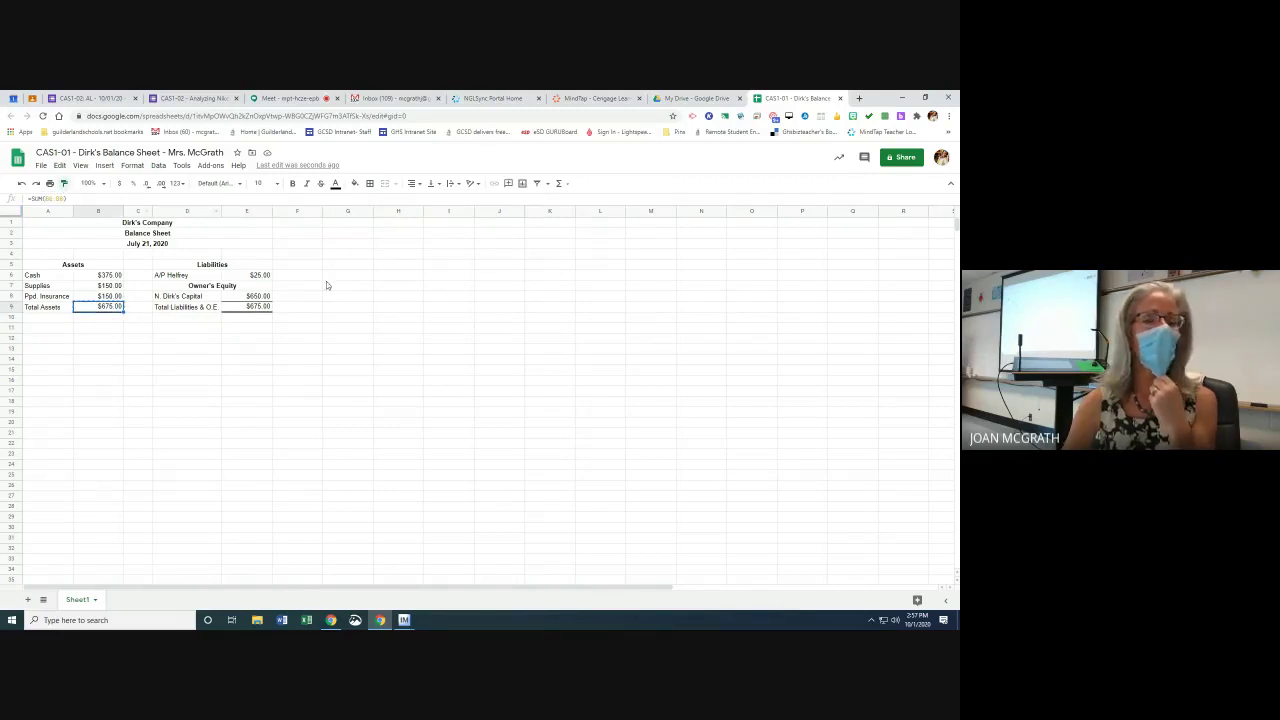
pyautogui.click(246, 306)
pyautogui.click(247, 341)
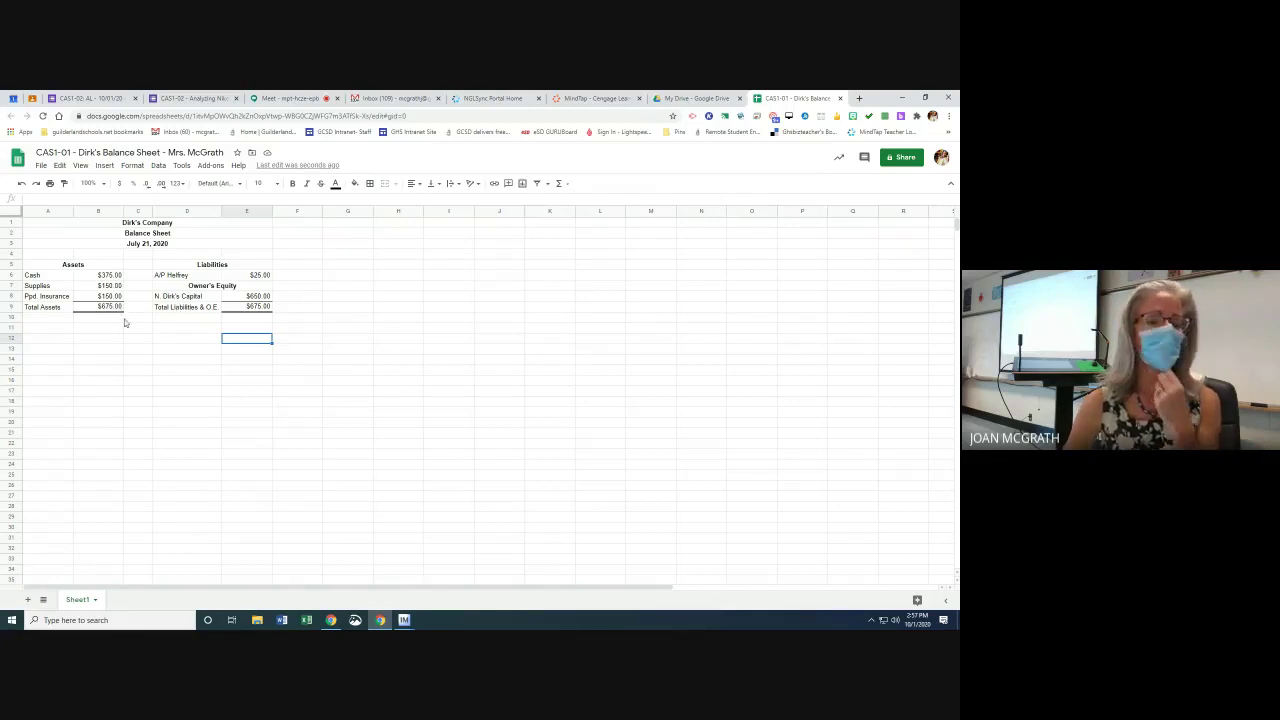
# Enter the preparer's title and surname in cell A12 below the balance sheet
pyautogui.click(50, 340)
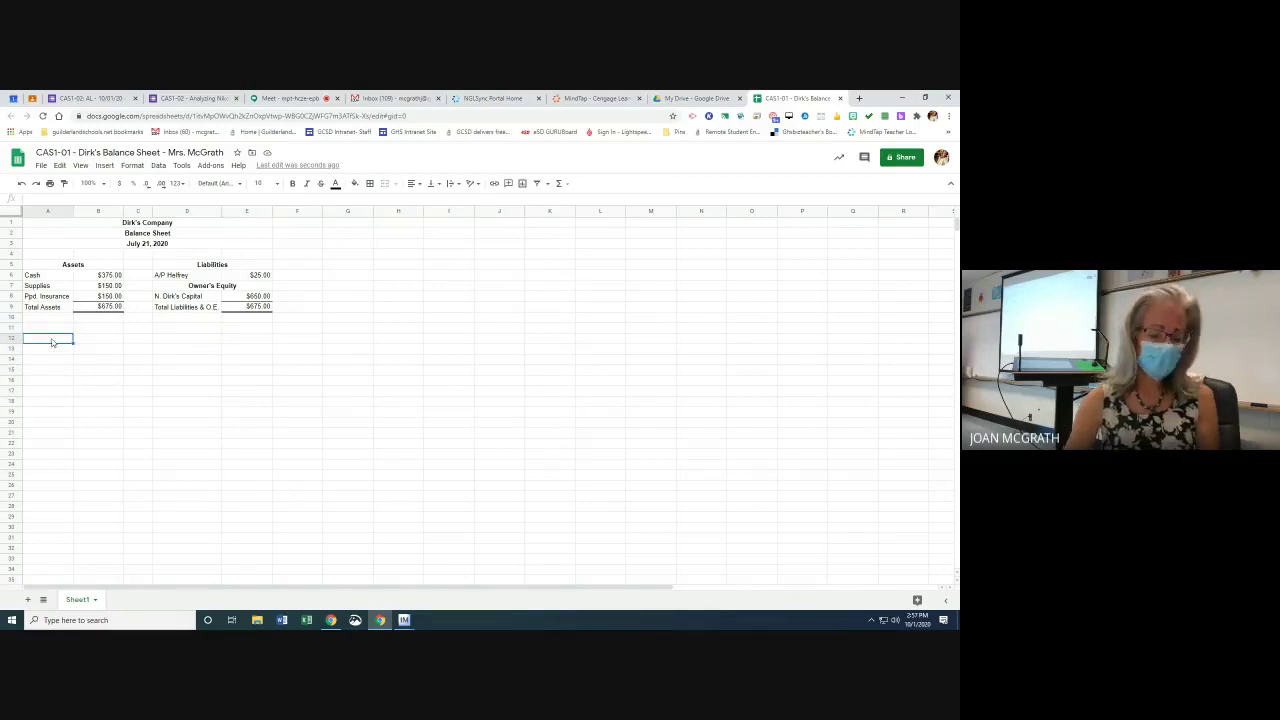
pyautogui.write('Mrs.')
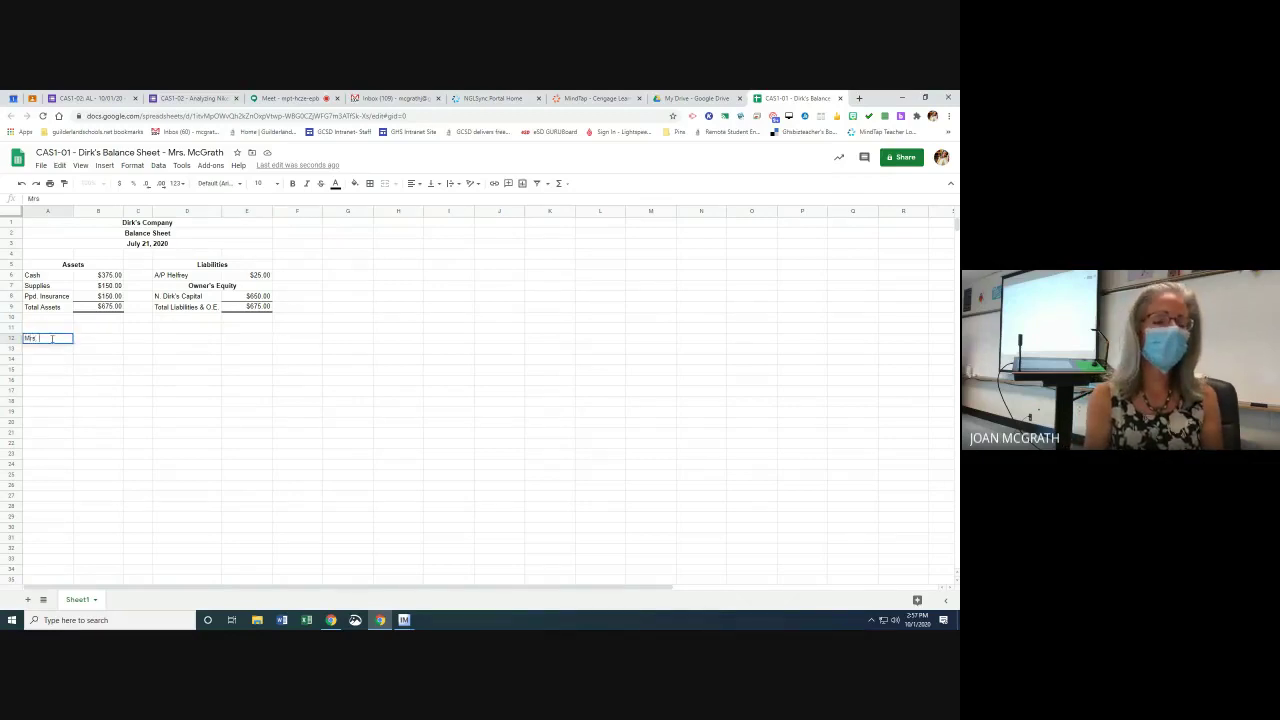
pyautogui.write(' McGrath')
pyautogui.press('Return')
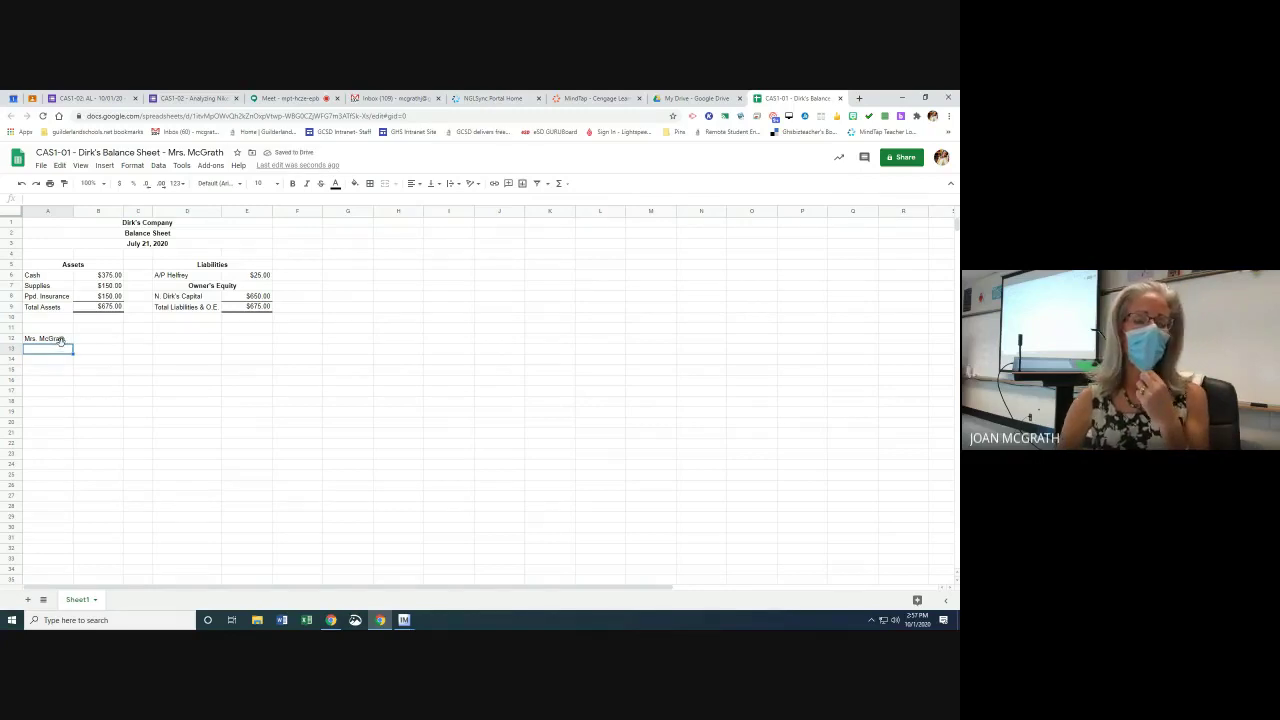
# Widen column D slightly to give the Total Liabilities & O.E. label a little more room
pyautogui.click(69, 341)
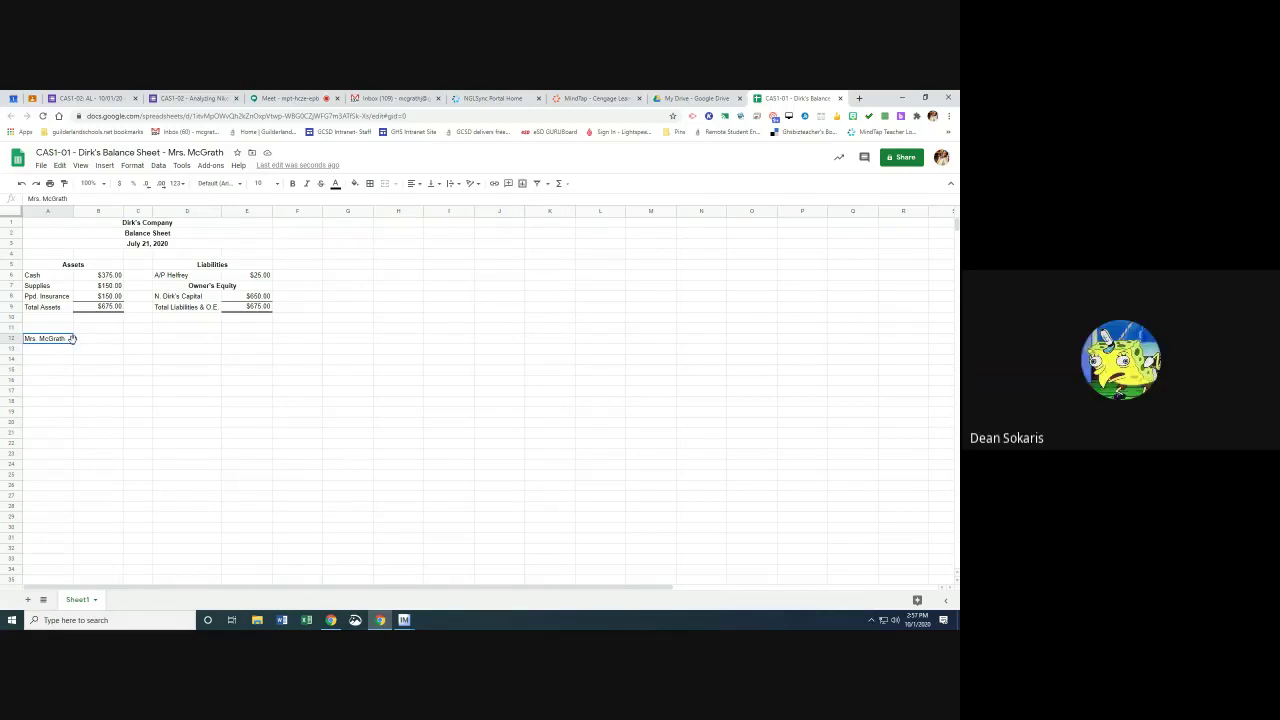
pyautogui.click(240, 305)
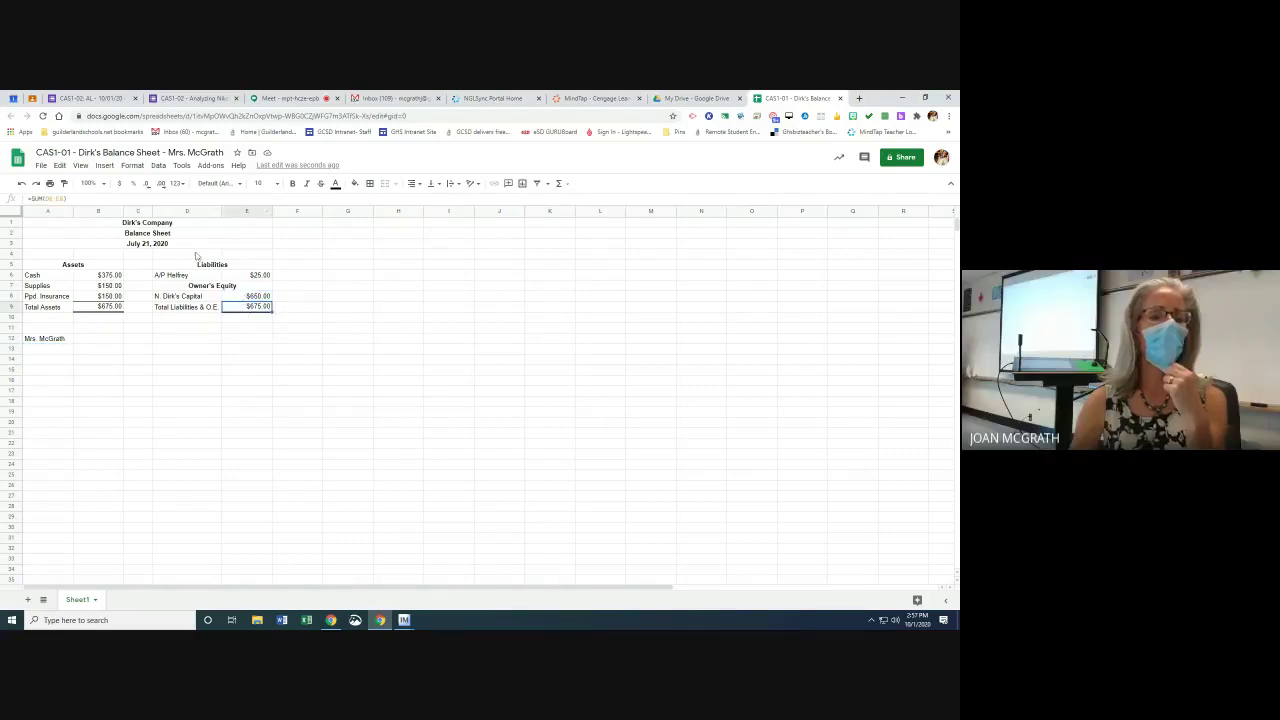
pyautogui.click(210, 306)
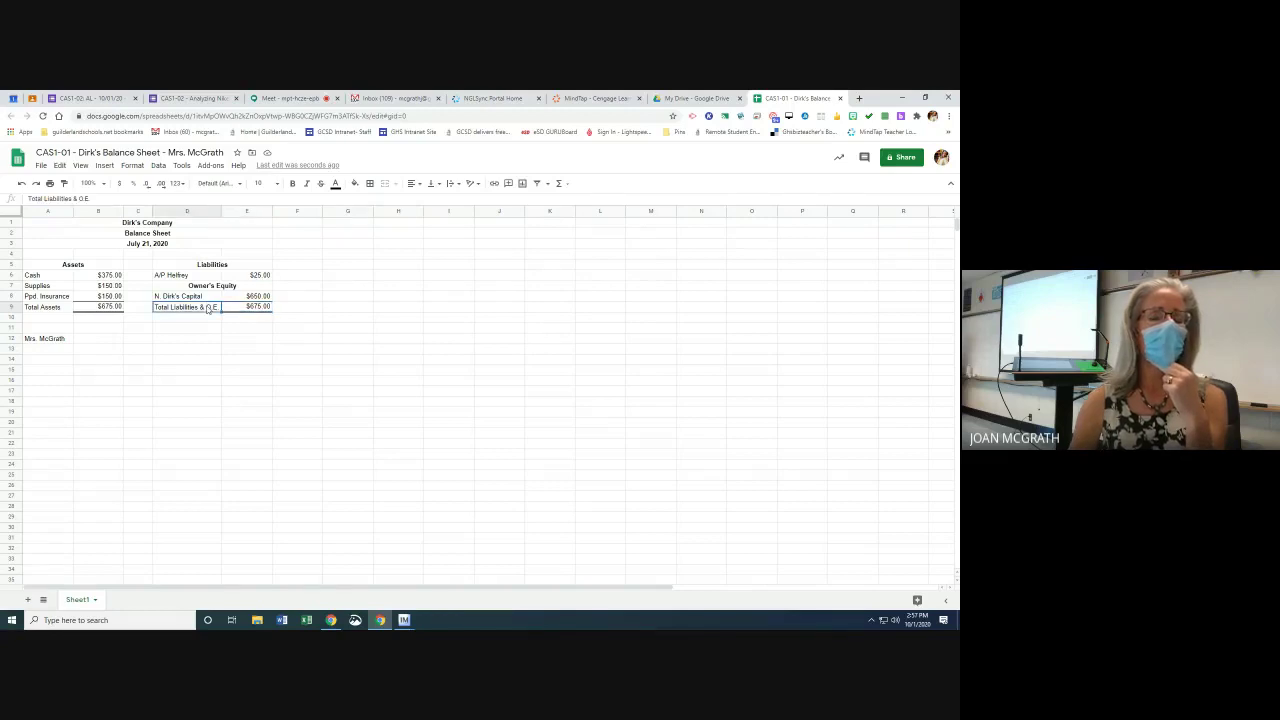
pyautogui.click(220, 212)
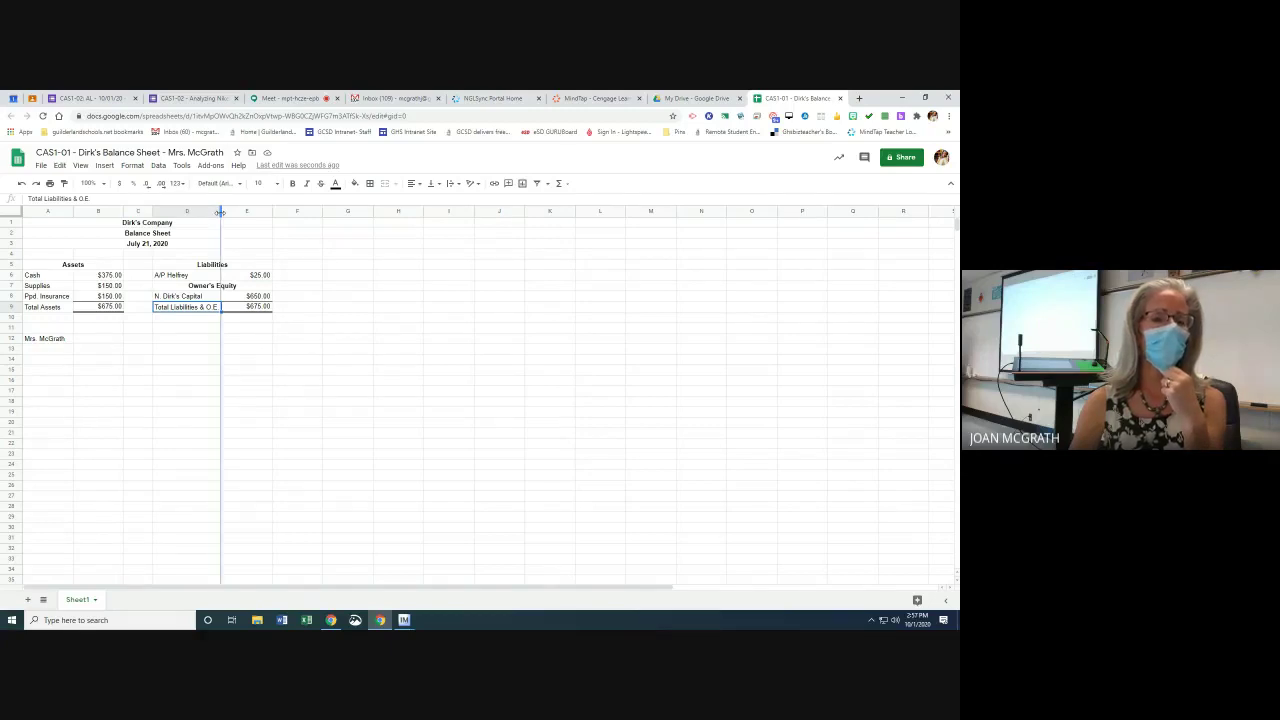
pyautogui.click(220, 212)
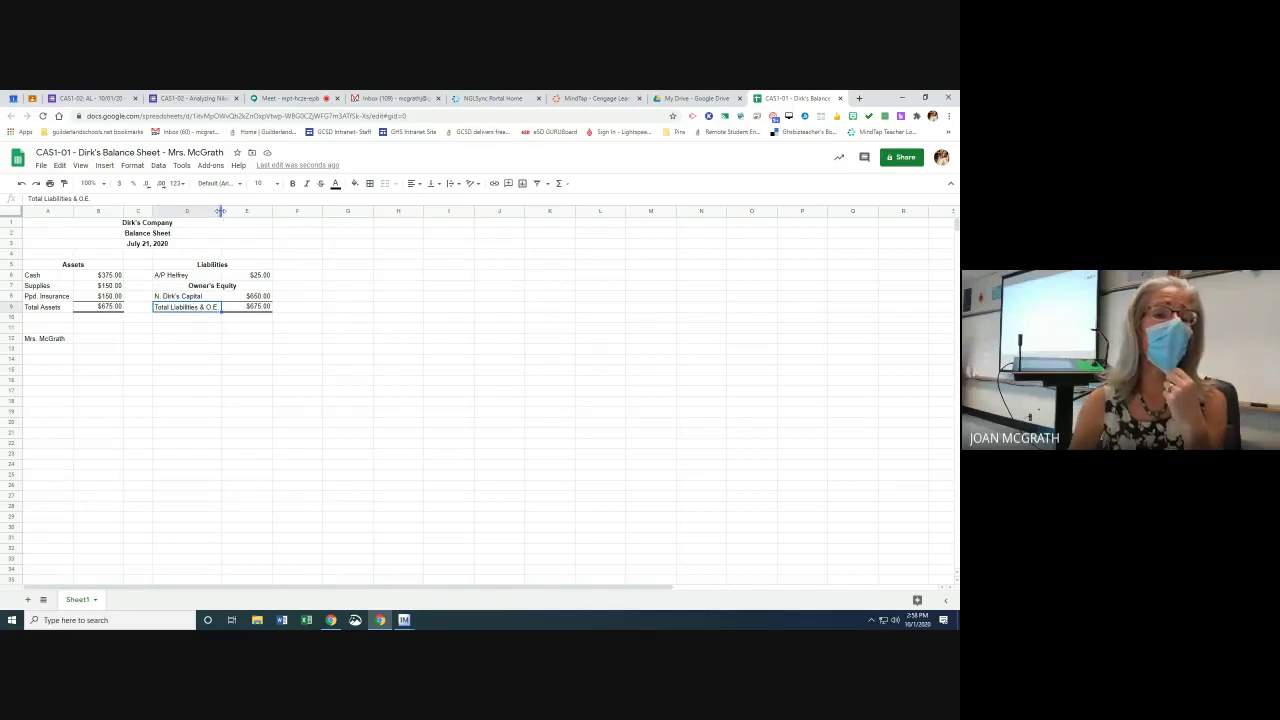
pyautogui.moveTo(220, 211)
pyautogui.mouseDown()
pyautogui.moveTo(236, 214)
pyautogui.moveTo(224, 216)
pyautogui.mouseUp()
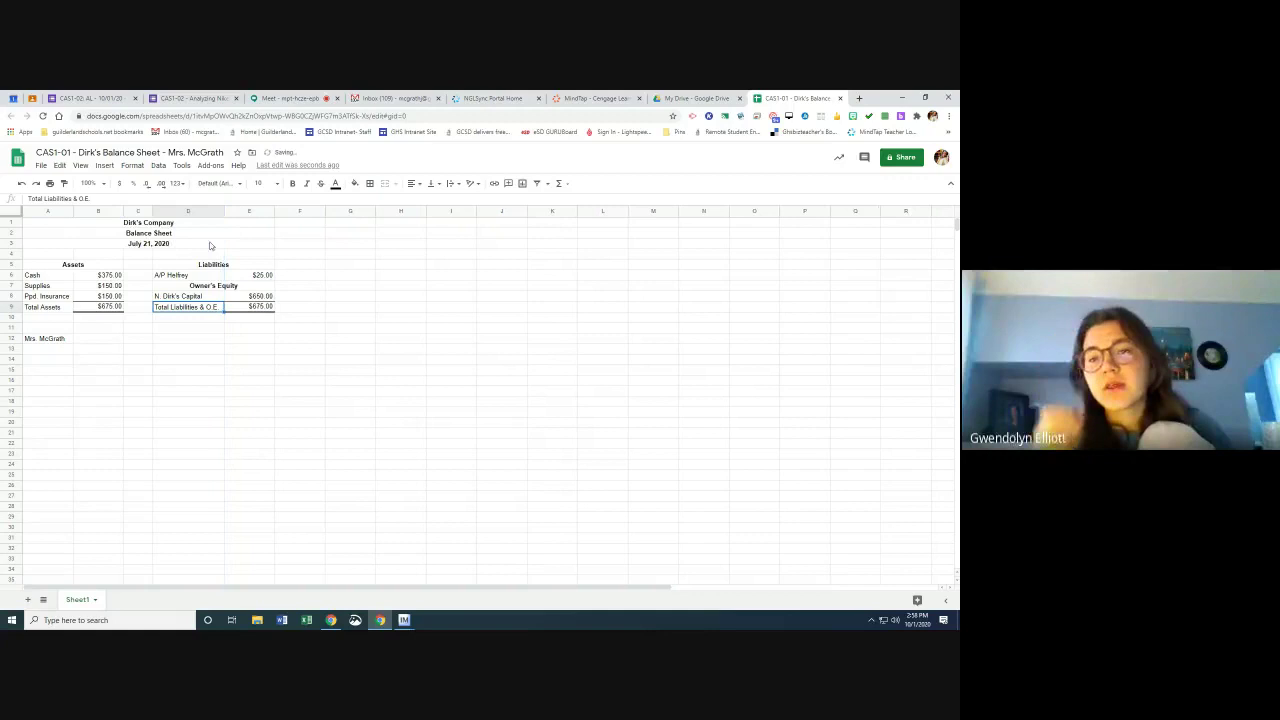
pyautogui.click(187, 318)
pyautogui.click(167, 330)
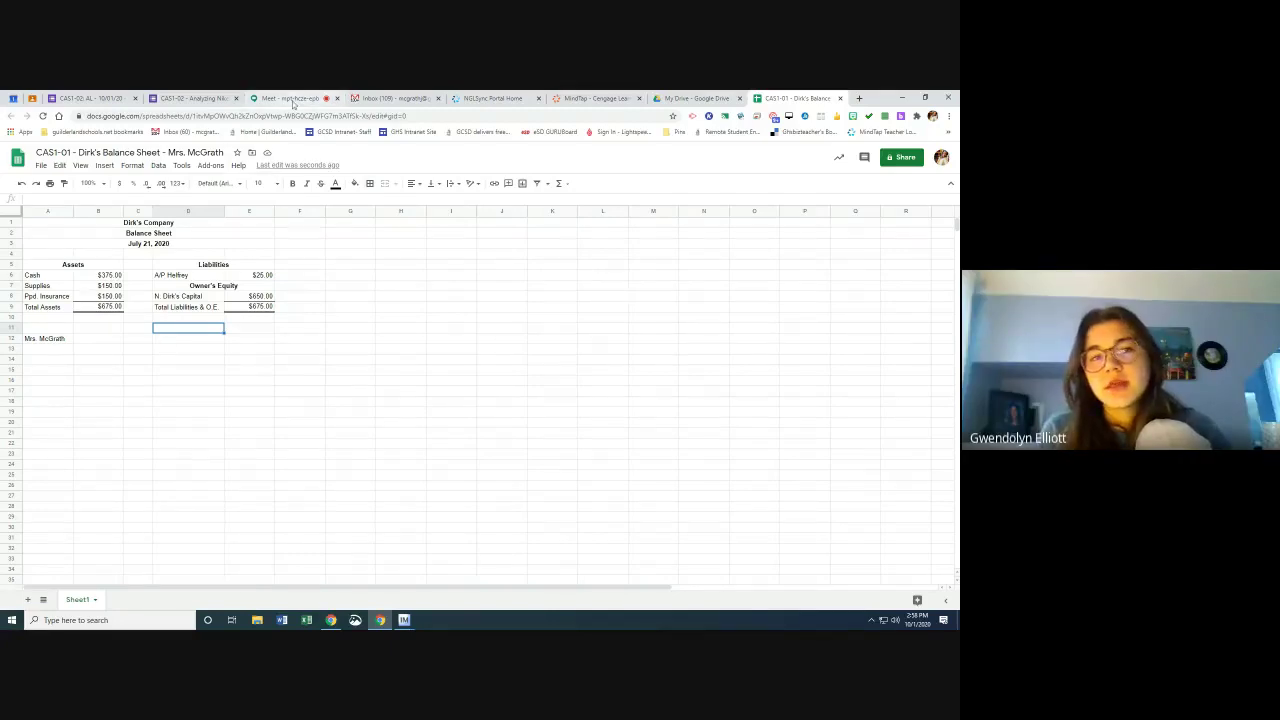
# Switch to the Google Meet call and stop recording the meeting
pyautogui.click(300, 98)
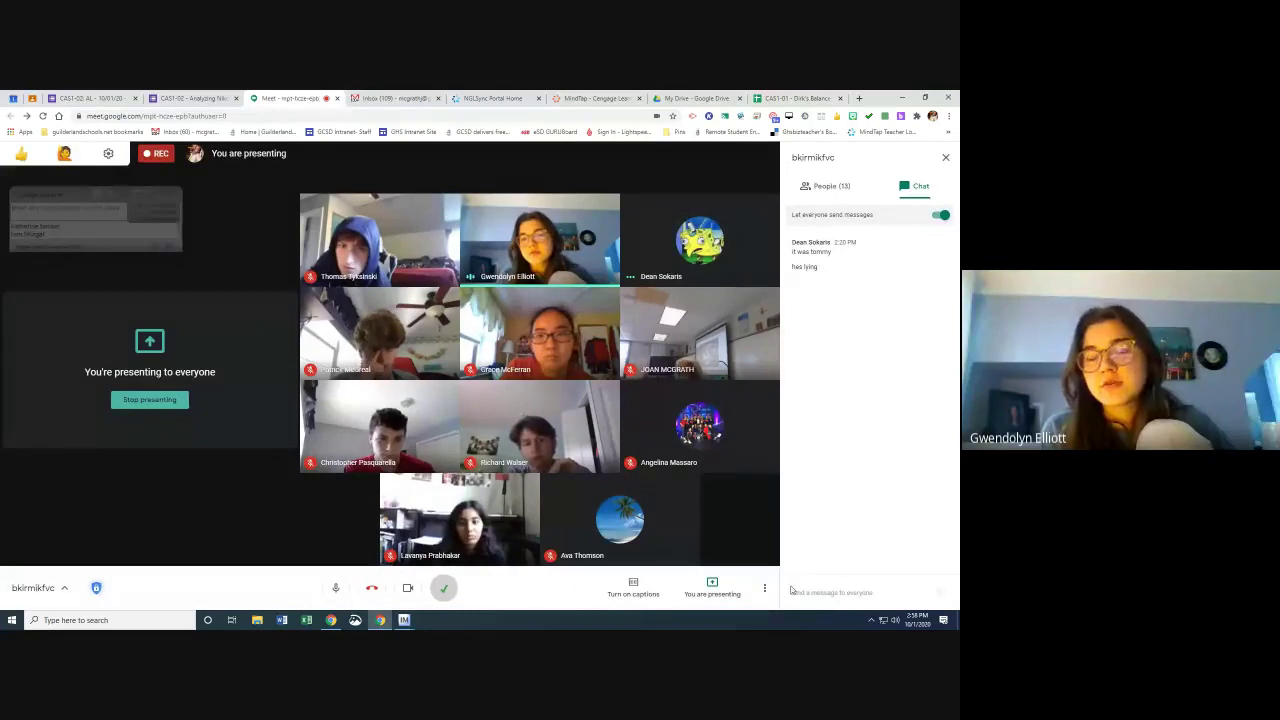
pyautogui.click(764, 588)
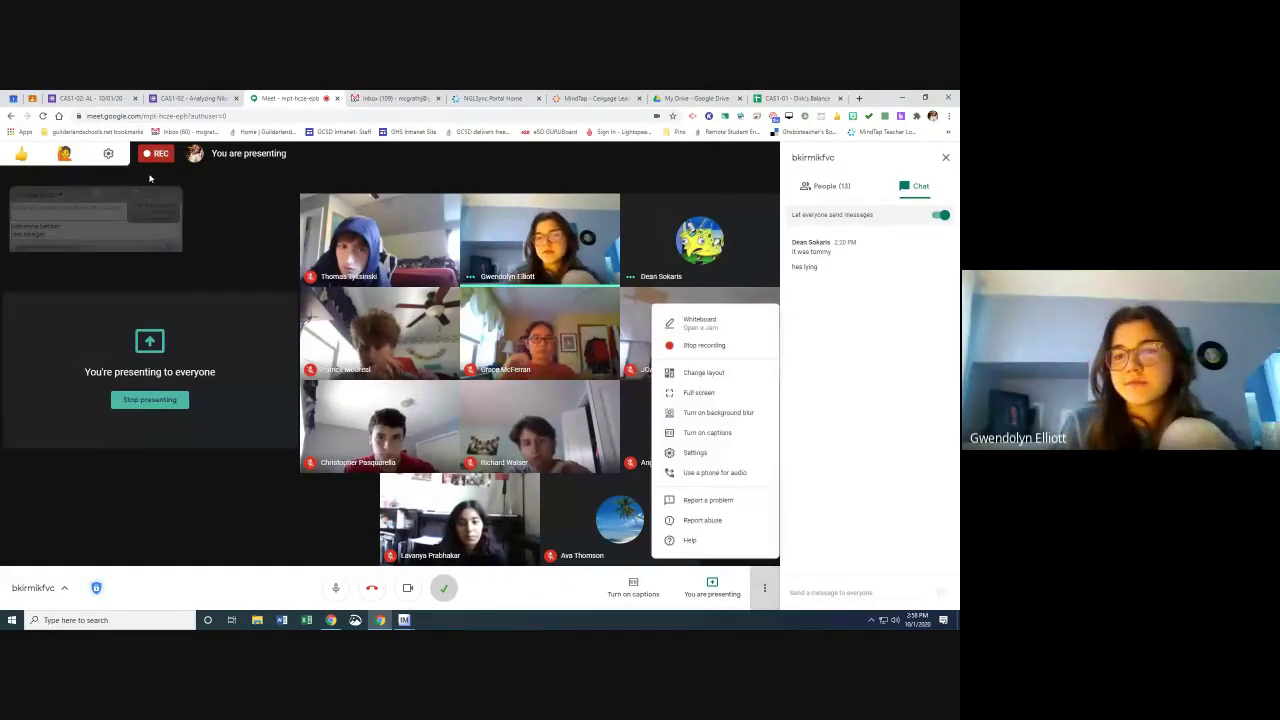
pyautogui.click(263, 166)
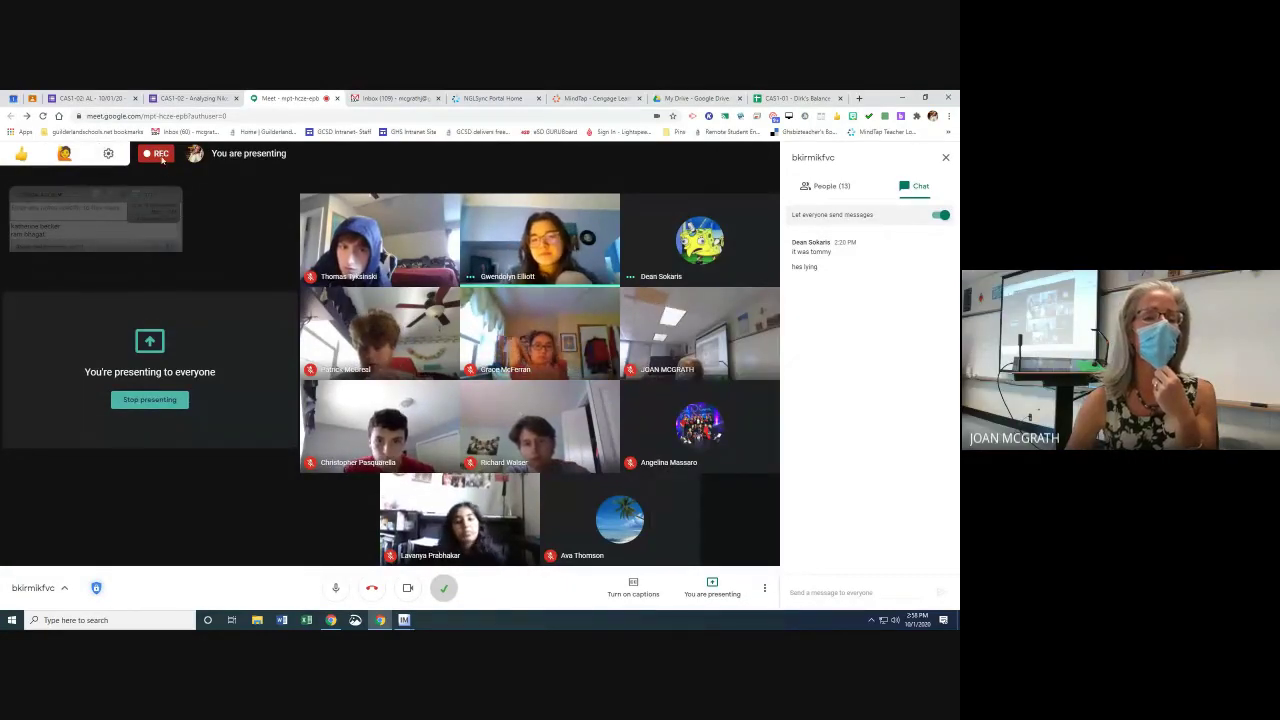
pyautogui.click(766, 590)
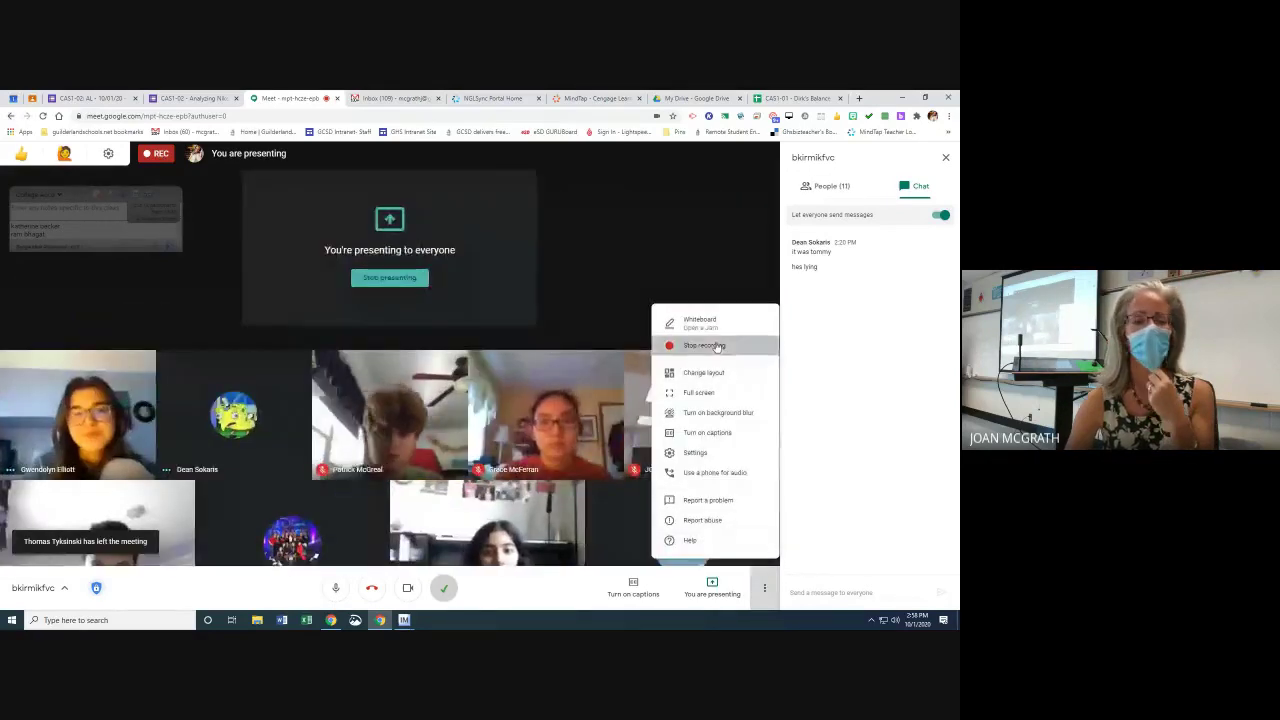
pyautogui.click(705, 345)
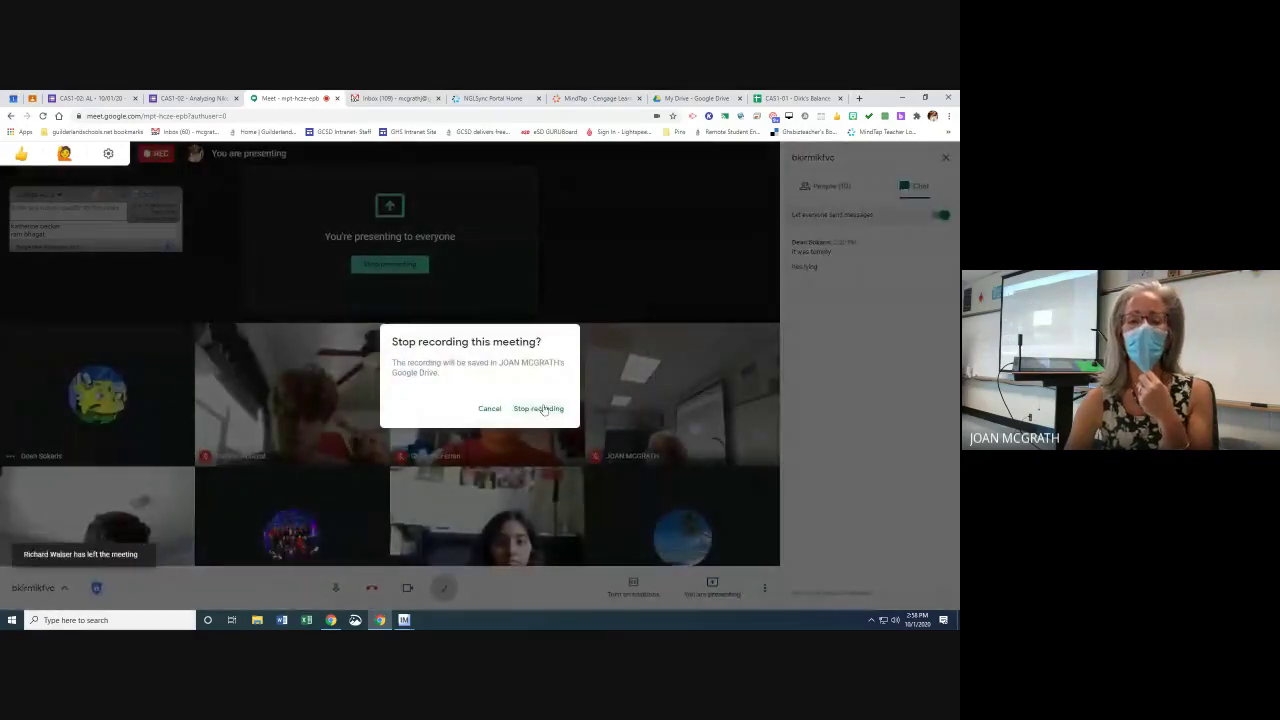